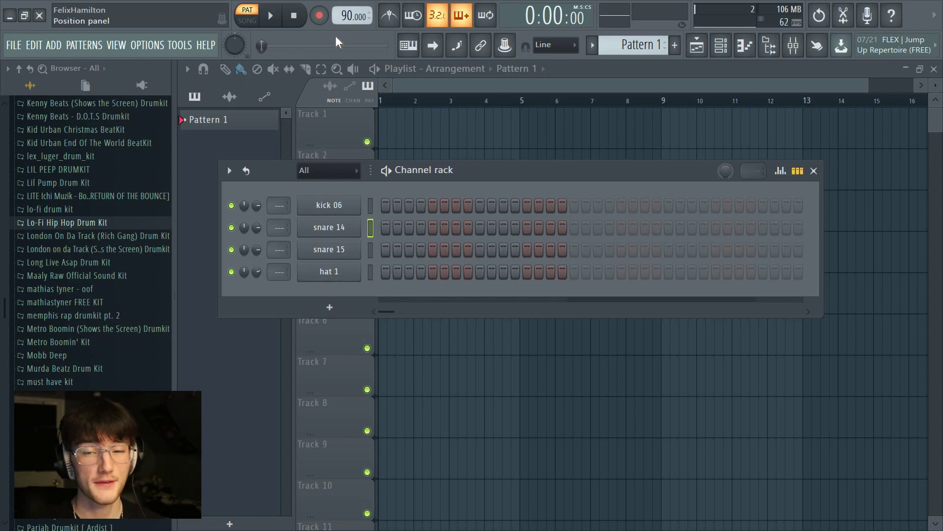
# Set the project tempo to 92 BPM.
pyautogui.moveTo(349, 17); pyautogui.dragTo(349, 14)
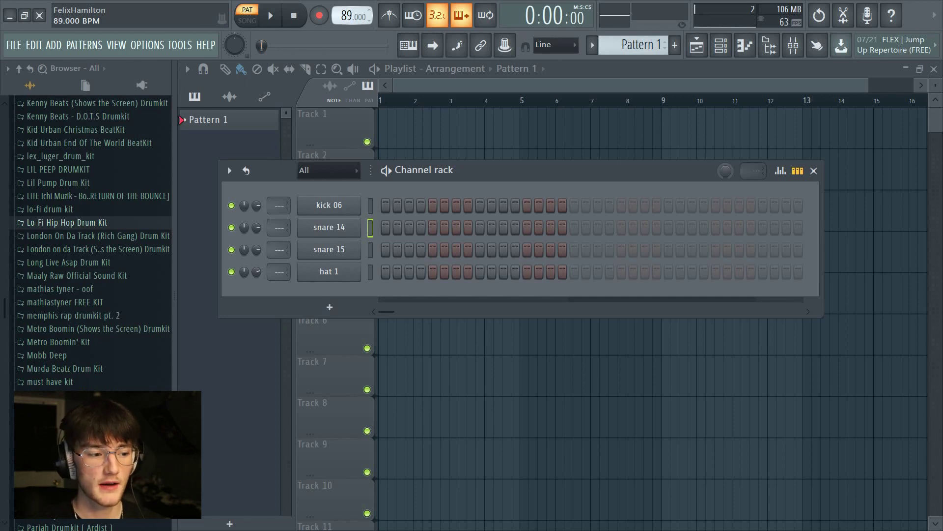
pyautogui.moveTo(350, 15); pyautogui.dragTo(350, 12)
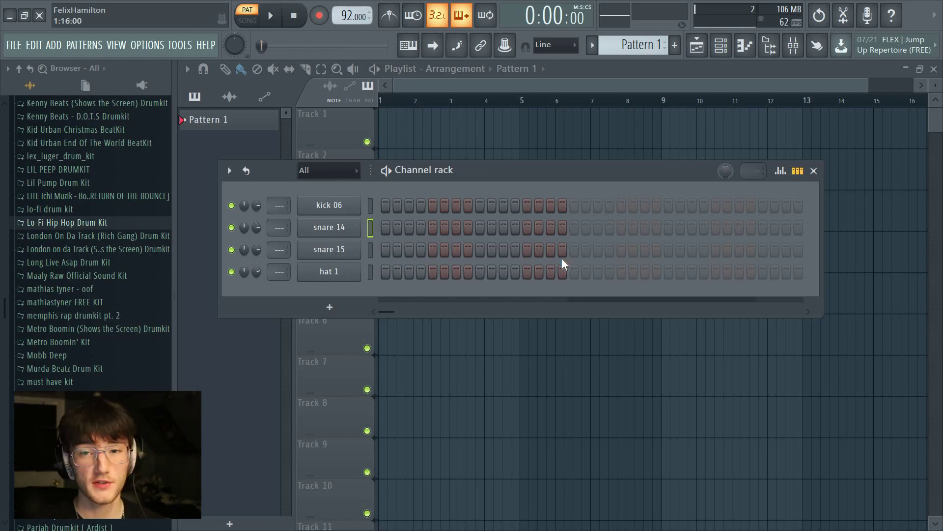
# Place snare 14 hits on steps 5, 13, 21 and 29, and fill hat 1 on every 2 steps, checking by playback.
pyautogui.click(528, 228)
pyautogui.click(620, 229)
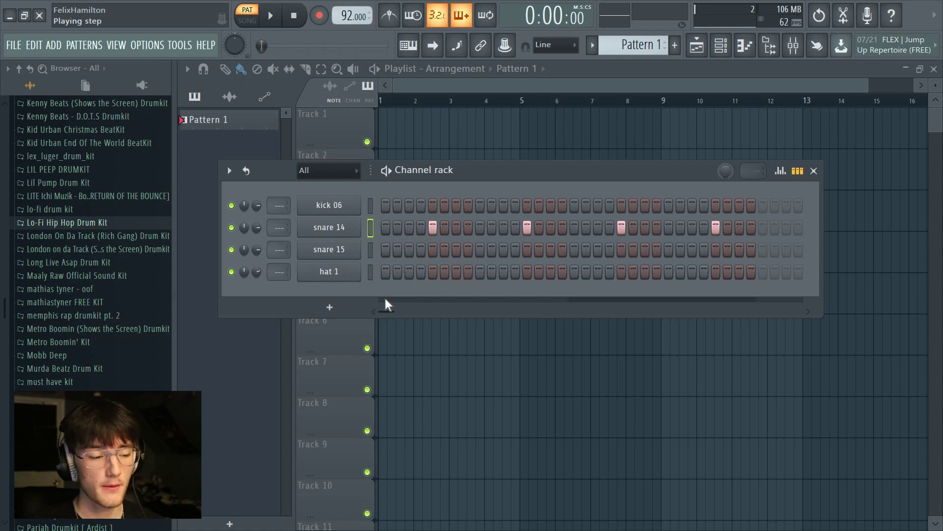
pyautogui.rightClick(351, 277)
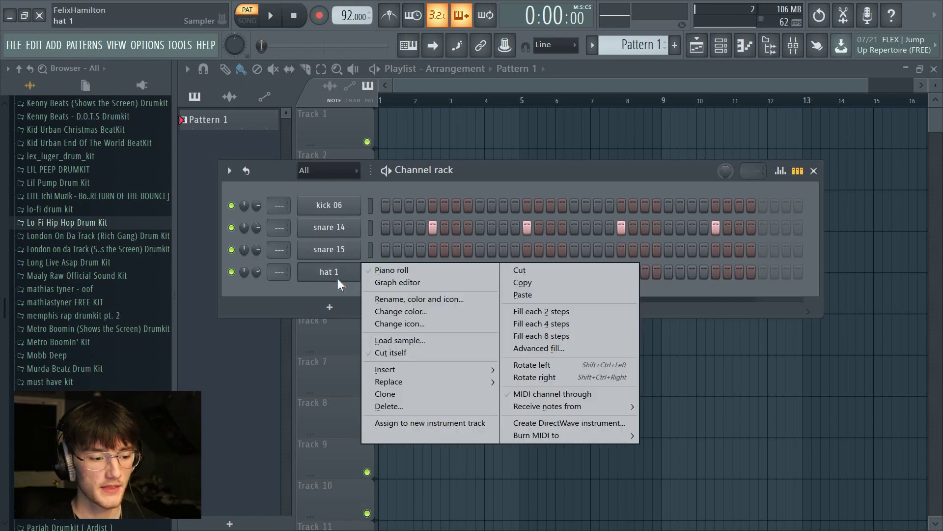
pyautogui.click(528, 313)
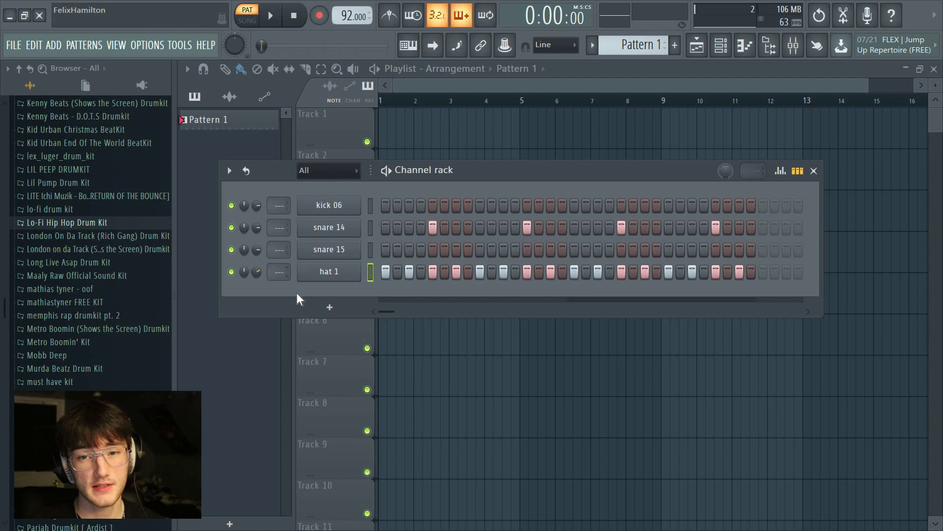
pyautogui.press('space')
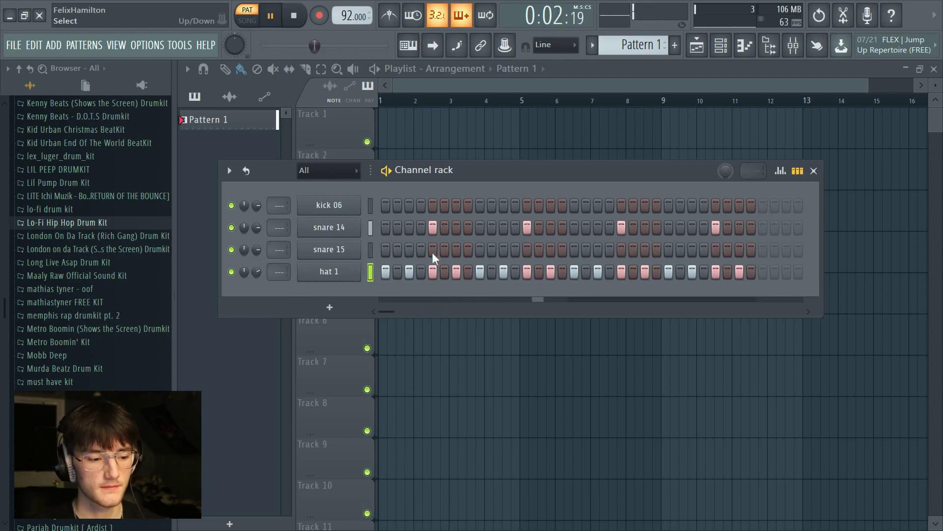
pyautogui.press('space')
# Delete the snare 15 channel from the channel rack.
pyautogui.click(339, 256)
pyautogui.rightClick(334, 253)
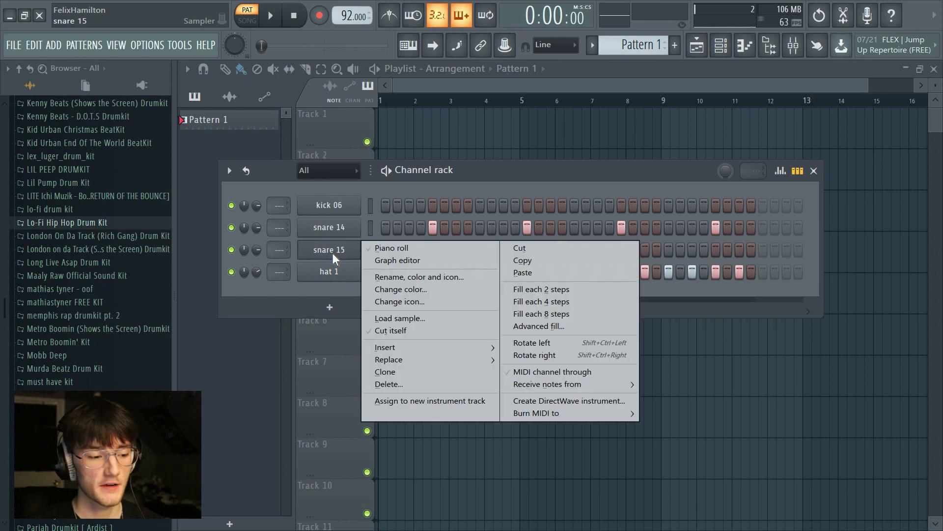
pyautogui.click(388, 385)
pyautogui.press('l')
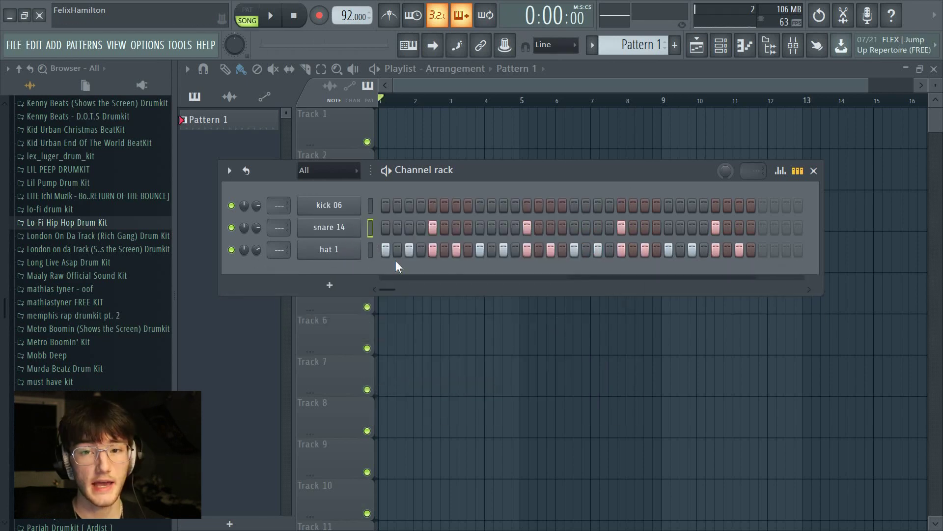
pyautogui.click(367, 230)
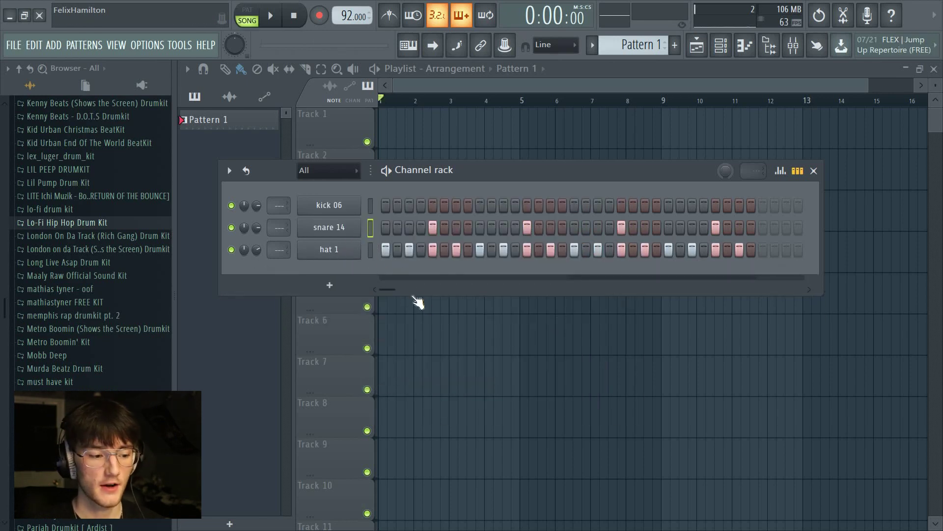
pyautogui.press('g')
pyautogui.moveTo(433, 264)
pyautogui.mouseDown()
pyautogui.moveTo(504, 210)
pyautogui.moveTo(544, 203)
pyautogui.mouseUp()
pyautogui.press('g')
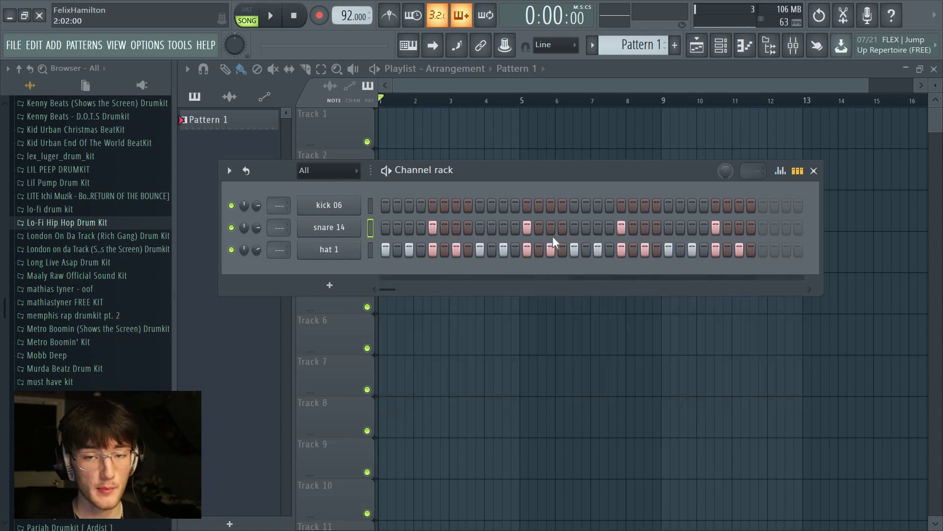
# Raise all snare 14 notes to full velocity in the piano roll and return to the channel rack.
pyautogui.rightClick(335, 226)
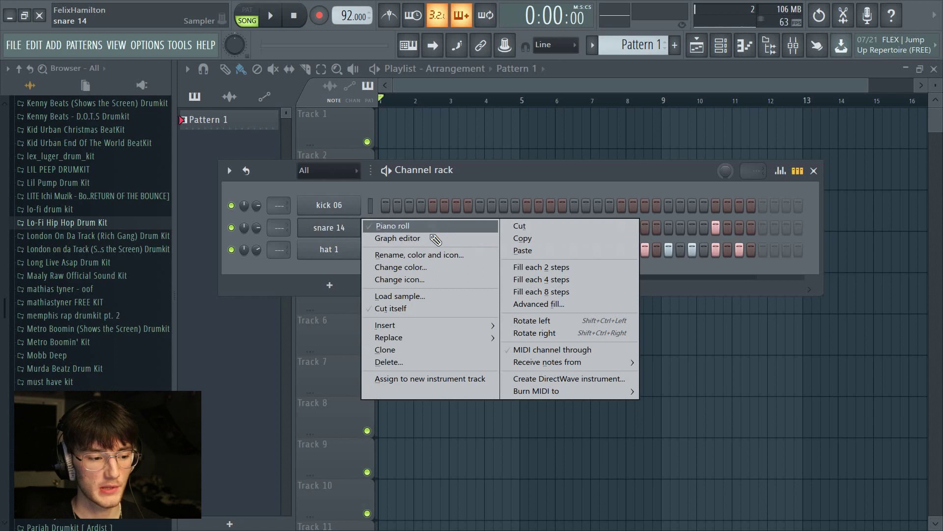
pyautogui.click(447, 225)
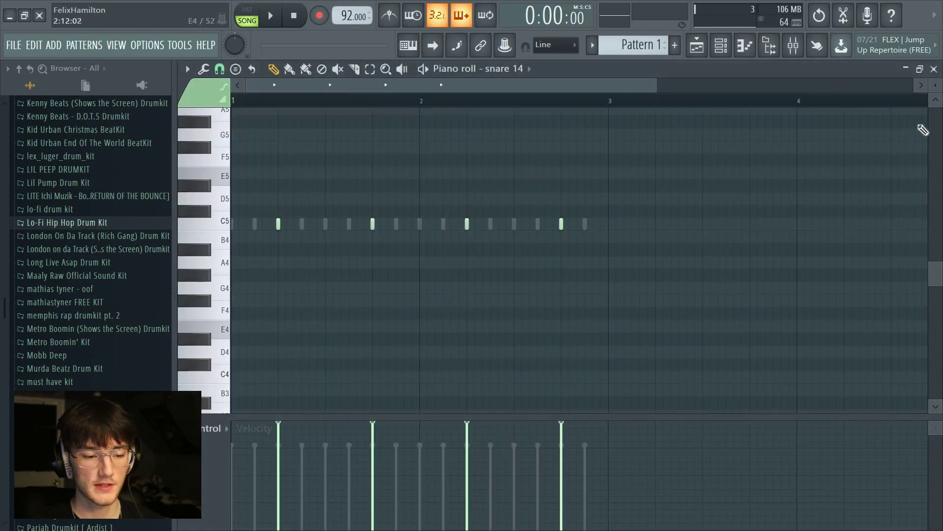
pyautogui.click(934, 69)
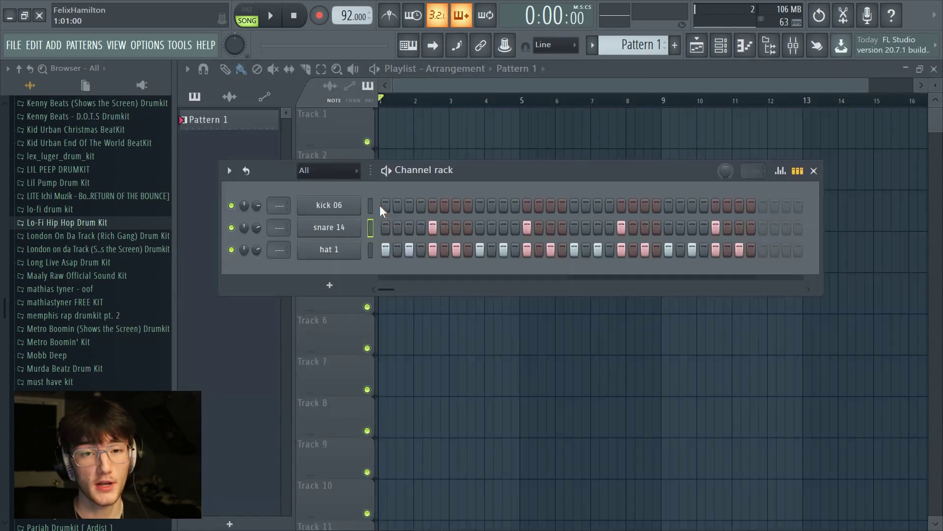
# Place kick 06 hits on steps 1 and 17 and open its piano roll with playback in pattern mode.
pyautogui.click(386, 205)
pyautogui.click(385, 206)
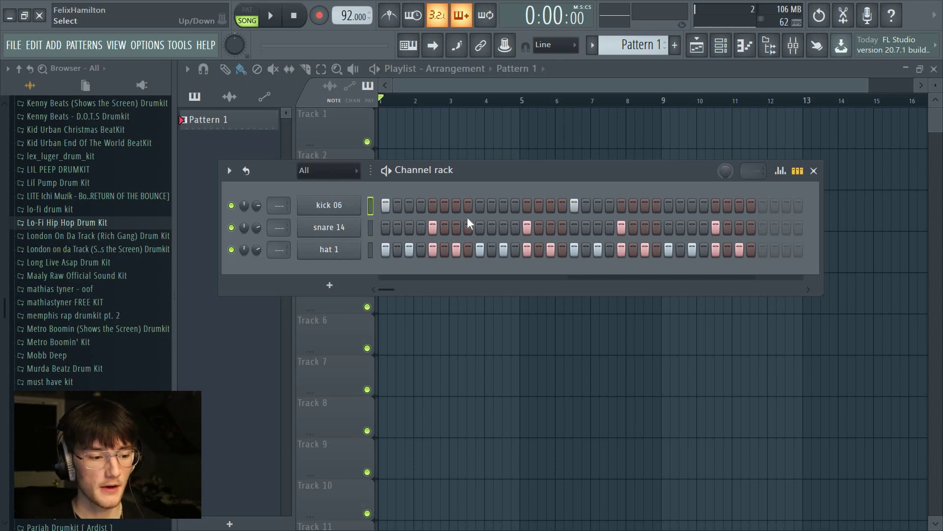
pyautogui.rightClick(350, 205)
pyautogui.click(268, 204)
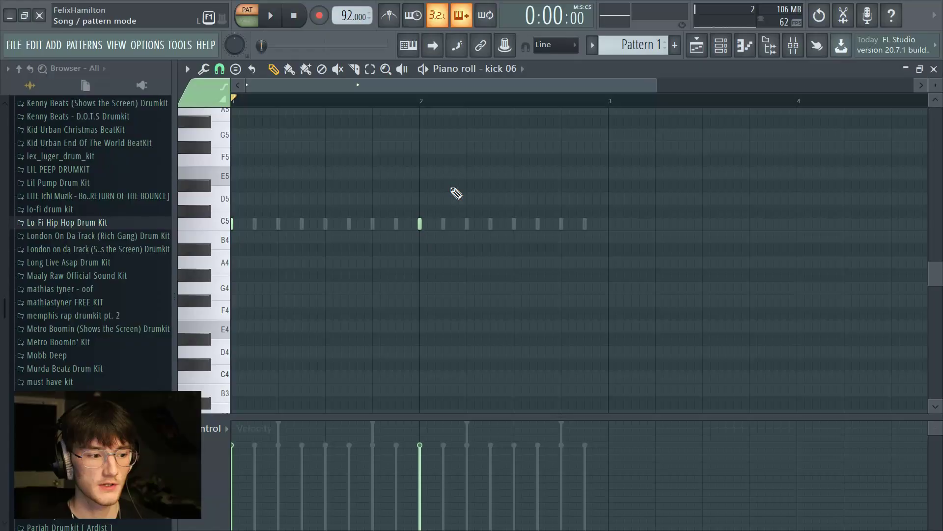
# Add two C5 kick notes on steps 8 and 9 of bar 1 and listen to the pattern.
pyautogui.press('space')
pyautogui.press('space')
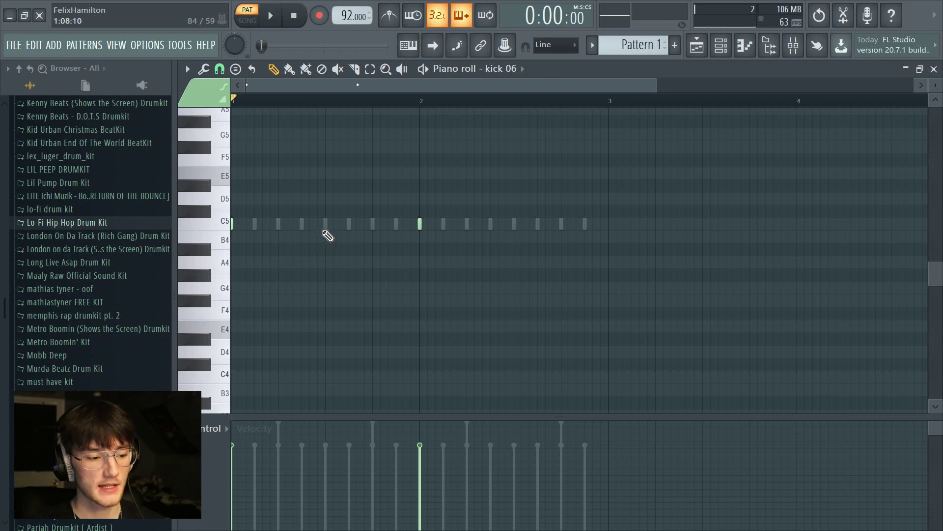
pyautogui.click(324, 226)
pyautogui.press('space')
pyautogui.click(313, 226)
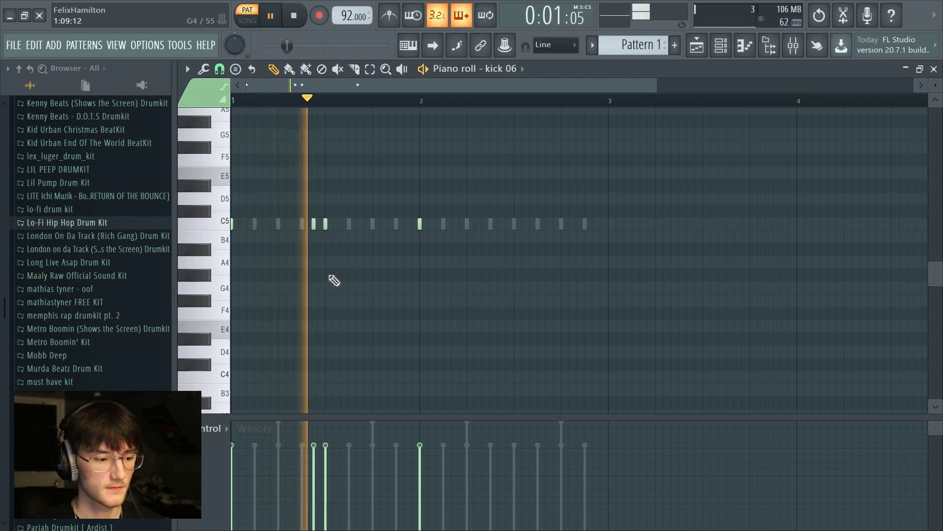
pyautogui.press('space')
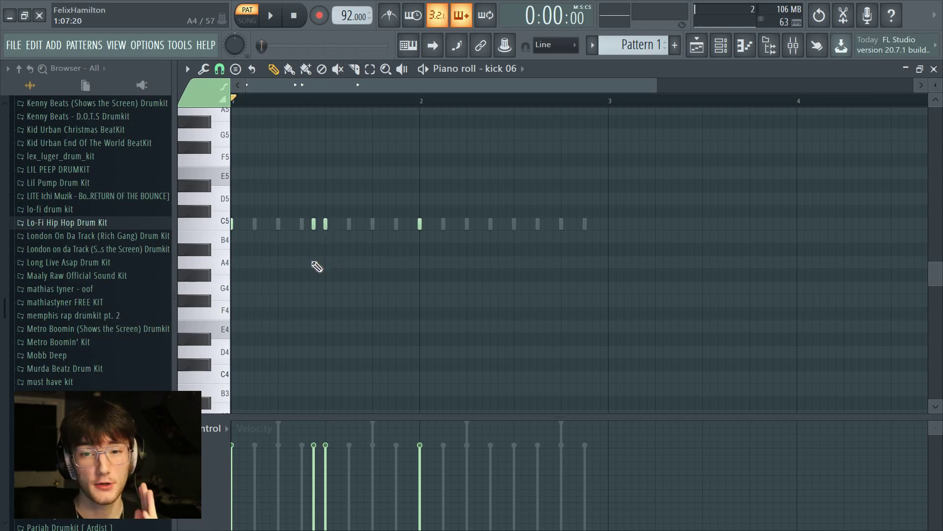
# Nudge the kick note on step 8 of bar 1 a third of a step later and play the result.
pyautogui.scroll(1, 311, 130)
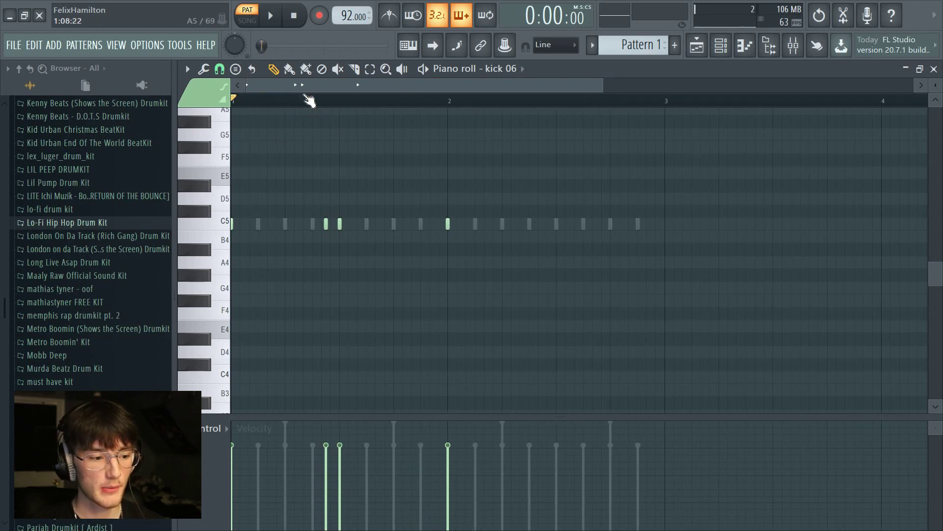
pyautogui.scroll(4, 320, 101)
pyautogui.scroll(1, 320, 103)
pyautogui.moveTo(314, 86); pyautogui.dragTo(235, 98)
pyautogui.moveTo(618, 226); pyautogui.dragTo(638, 227)
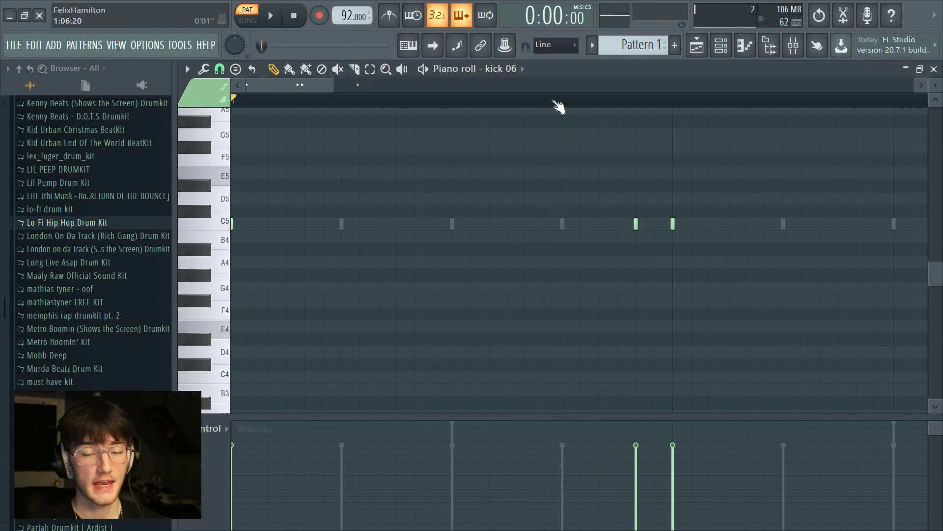
pyautogui.scroll(-1, 559, 107)
pyautogui.press('space')
pyautogui.press('space')
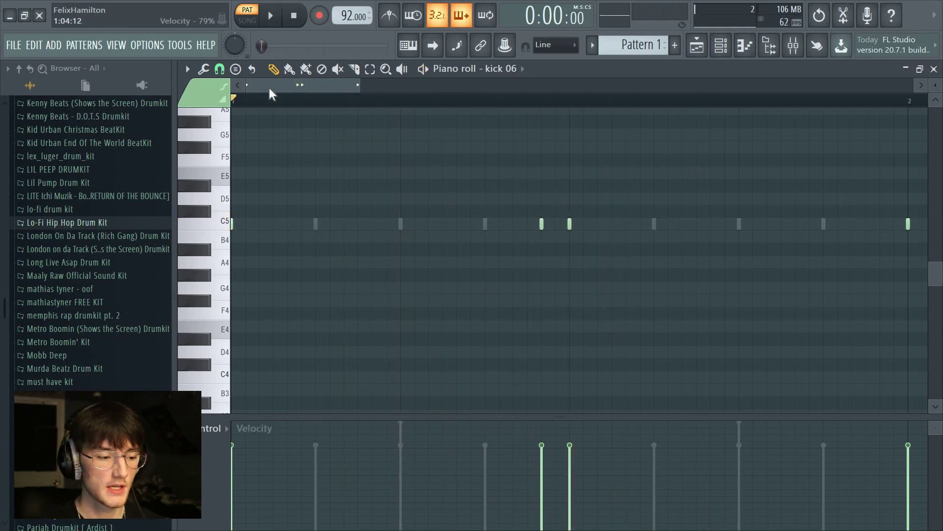
# Raise the velocity of all the kick notes to 100%.
pyautogui.scroll(-2, 282, 167)
pyautogui.hscroll(3, 506, 133)
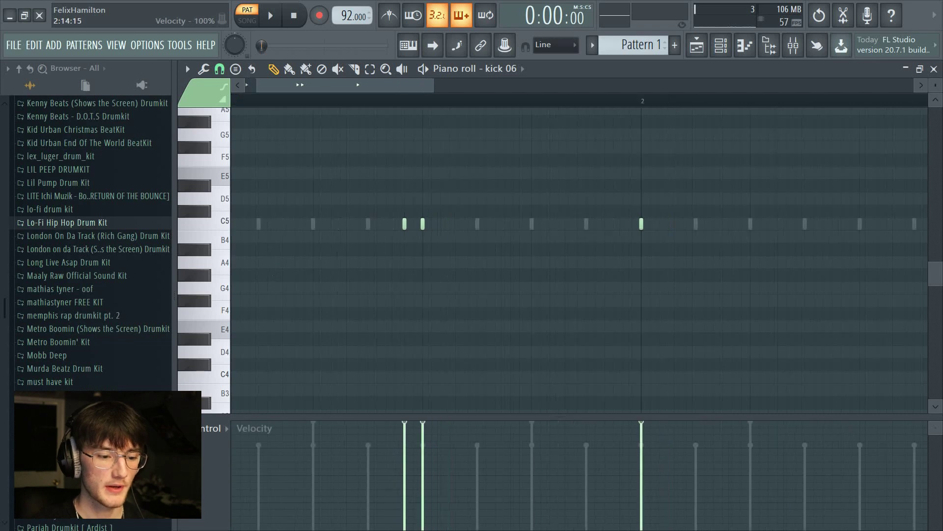
pyautogui.scroll(-3, 479, 99)
# Copy the pair of kick notes in the middle of bar 1 to the same position in bar 2.
pyautogui.moveTo(375, 192); pyautogui.dragTo(289, 268)
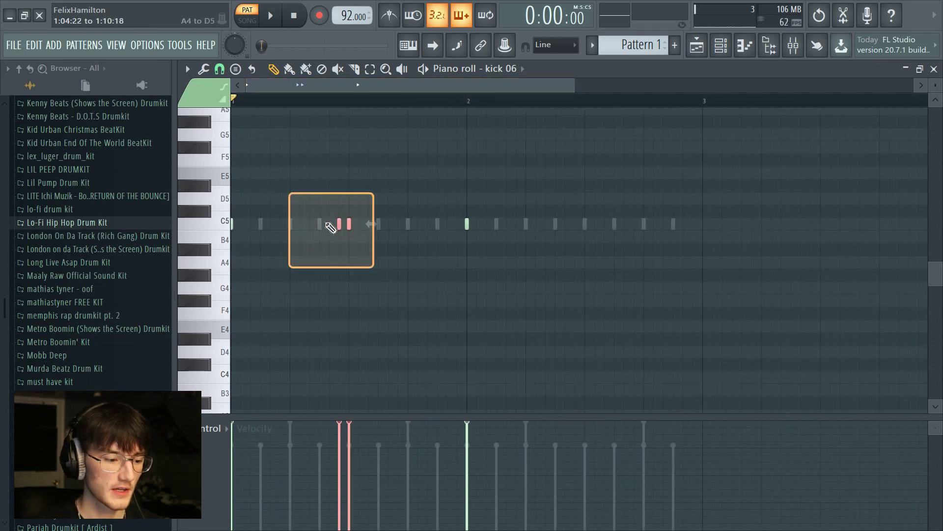
pyautogui.moveTo(350, 222); pyautogui.dragTo(585, 225)
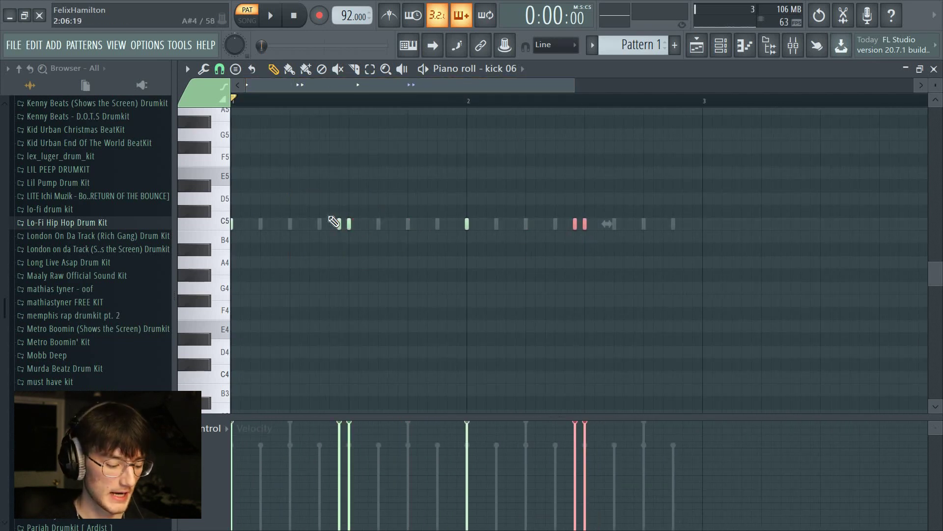
pyautogui.moveTo(358, 199); pyautogui.dragTo(322, 254)
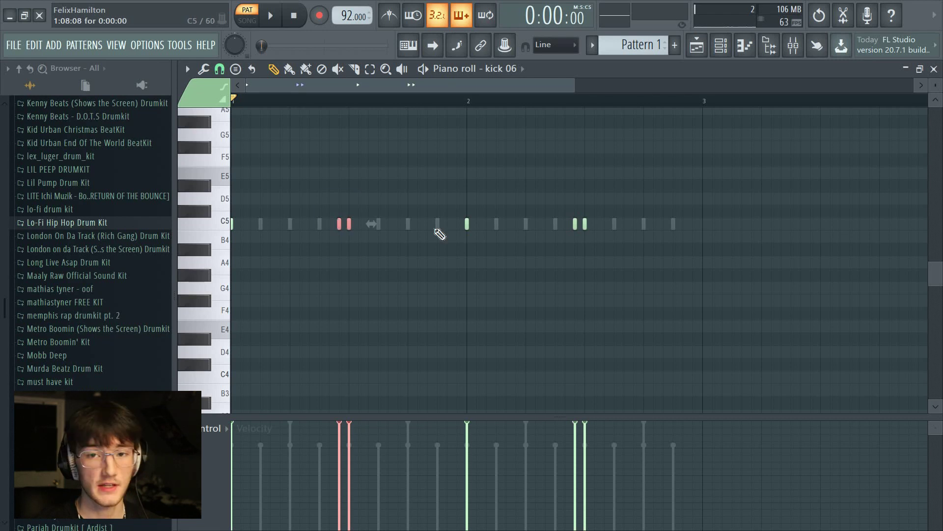
pyautogui.click(521, 198)
pyautogui.rightClick(518, 199)
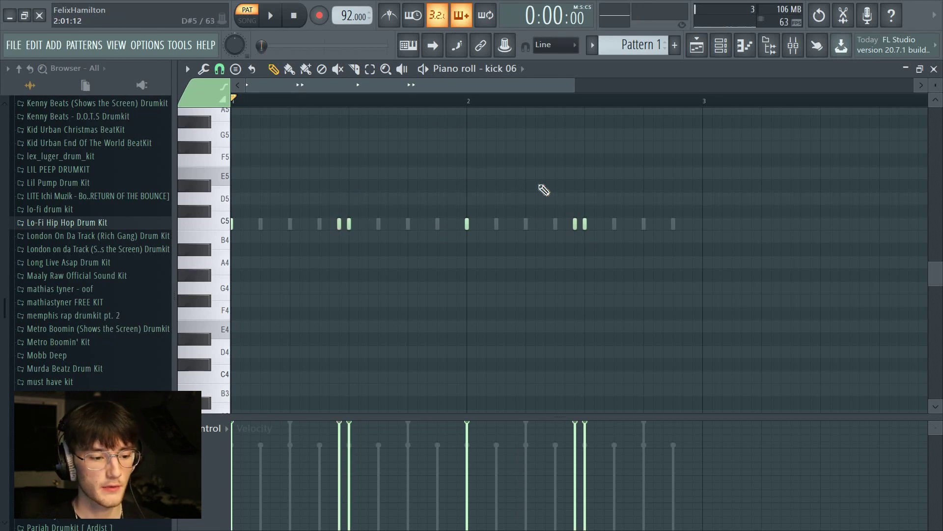
# Add a C5 kick note on step 11 of bar 2, play the pattern and close the piano roll.
pyautogui.click(614, 224)
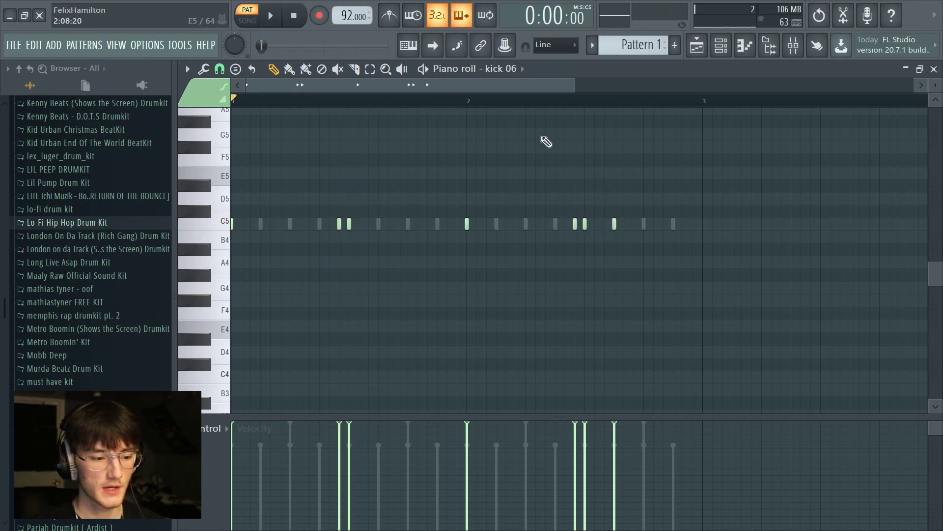
pyautogui.press('space')
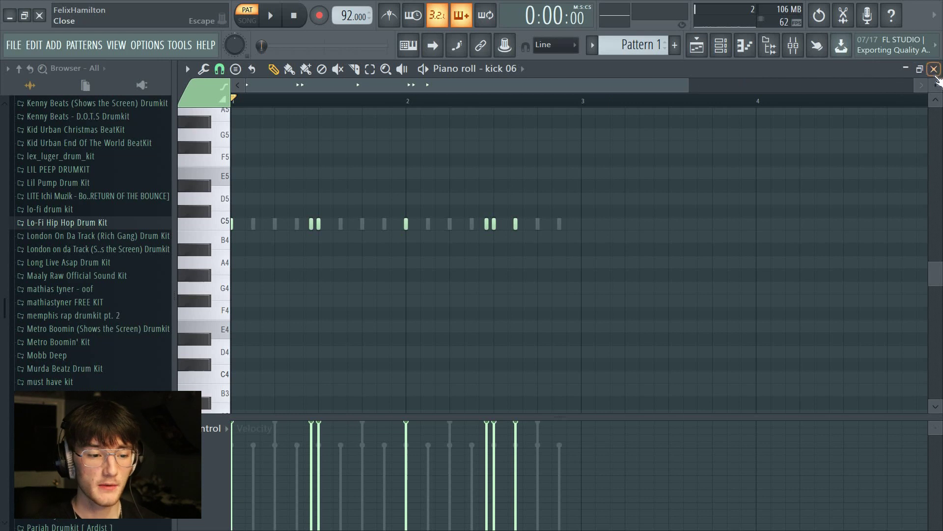
pyautogui.click(934, 69)
# Slightly raise the Boost in the precomputed effects of the kick 06 sampler channel.
pyautogui.click(362, 206)
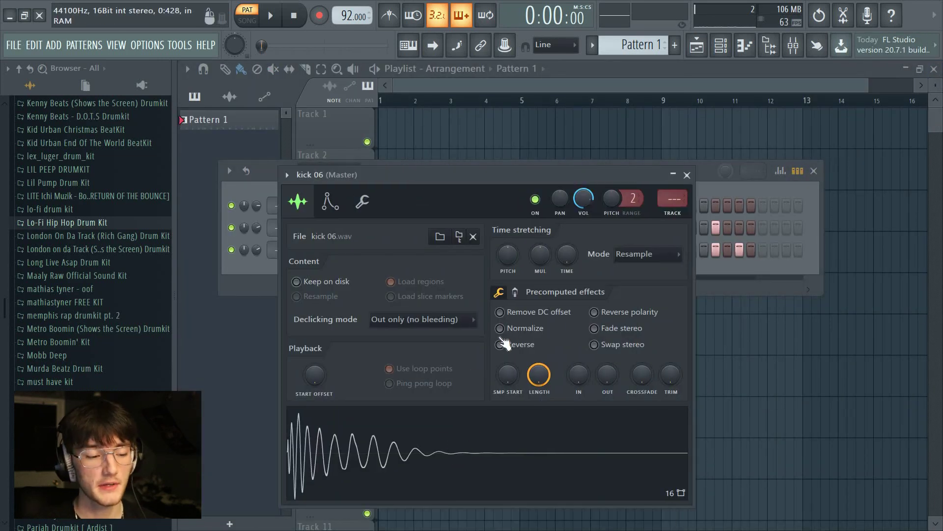
pyautogui.click(515, 293)
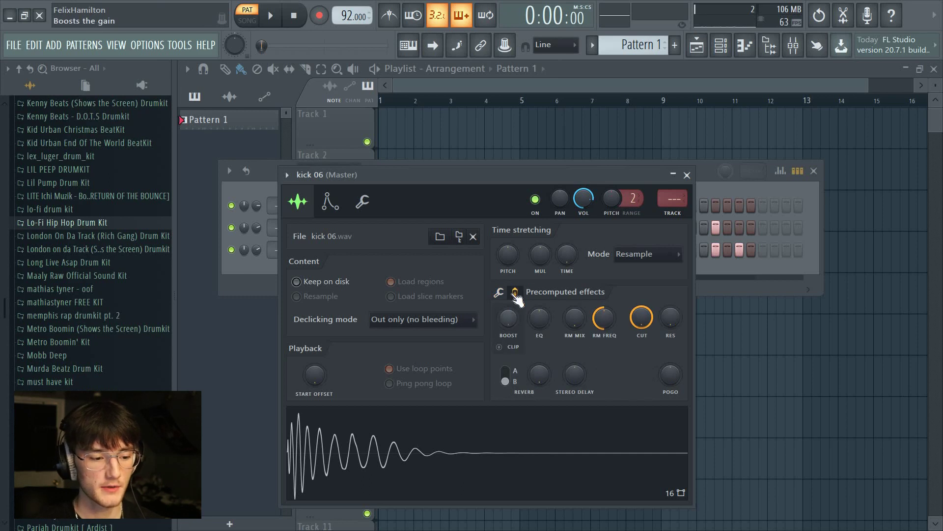
pyautogui.moveTo(509, 315); pyautogui.dragTo(509, 314)
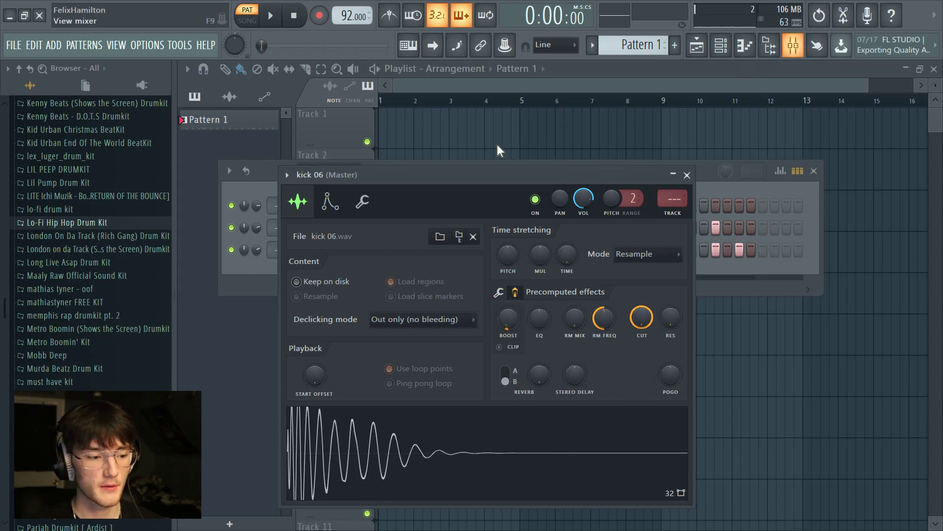
# Load Fruity Soft Clipper into effect slot 5 of the Master mixer track.
pyautogui.click(792, 45)
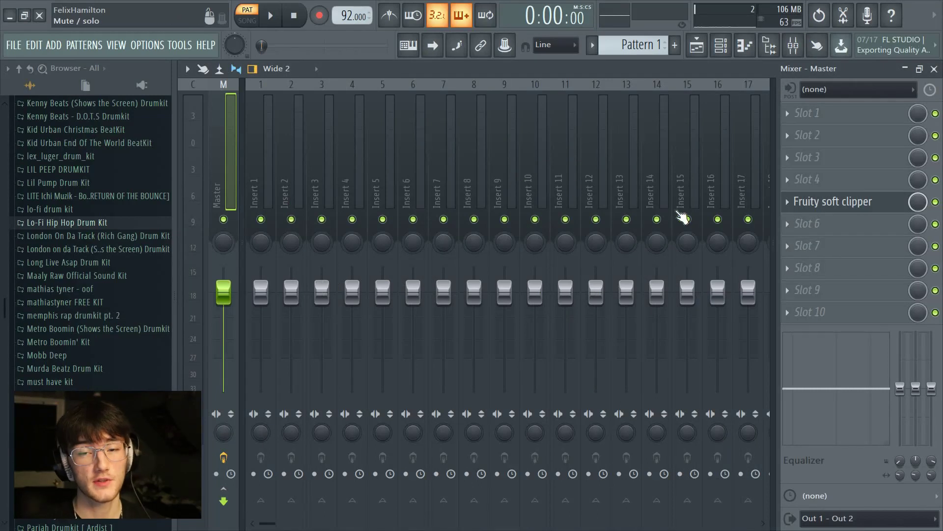
pyautogui.click(817, 206)
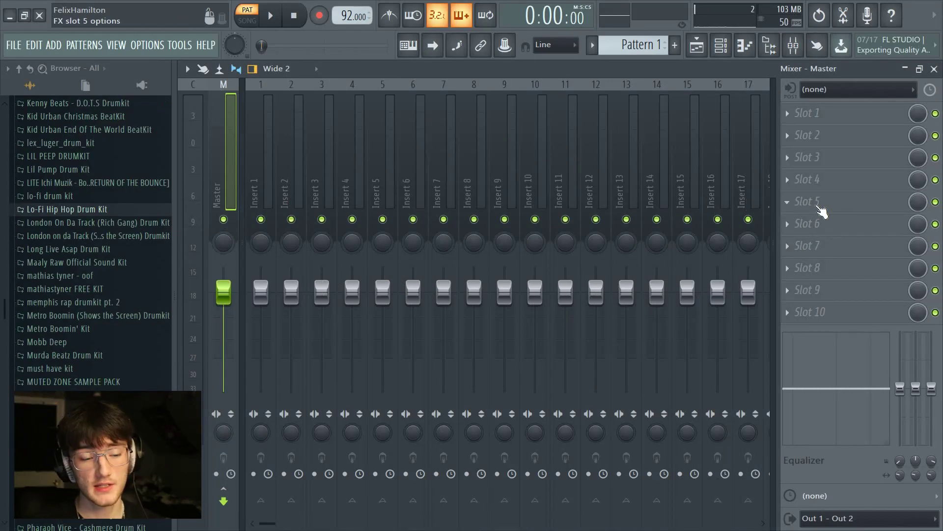
pyautogui.click(820, 207)
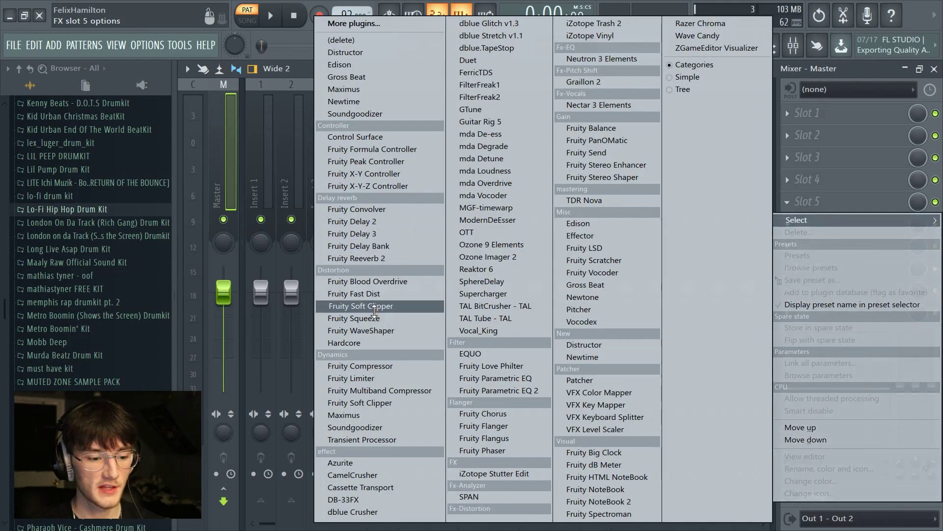
pyautogui.click(371, 306)
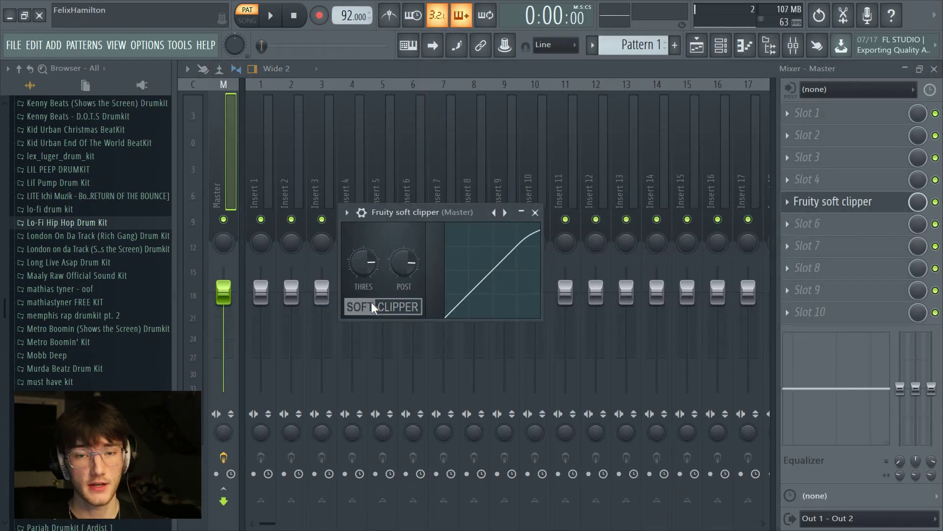
# Play the drum pattern with the channel rack open and try out the main swing amount.
pyautogui.click(697, 45)
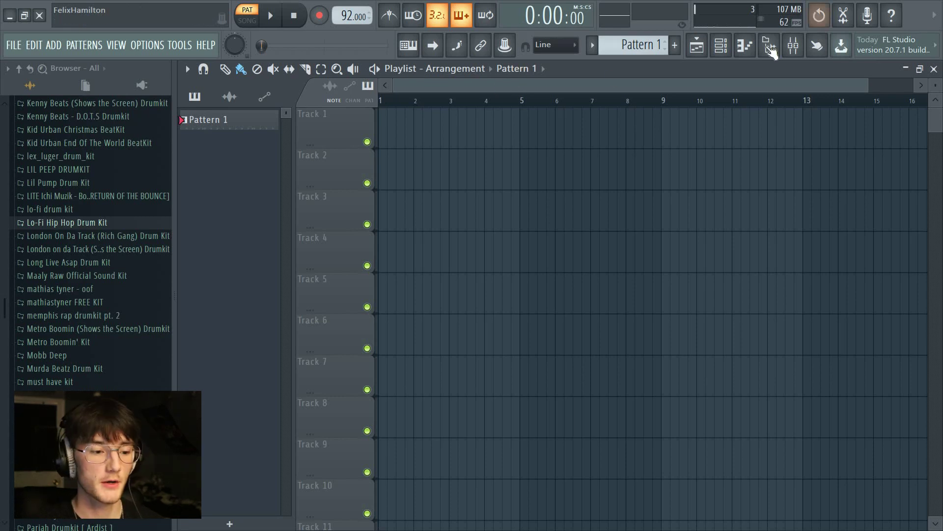
pyautogui.click(745, 45)
pyautogui.click(720, 45)
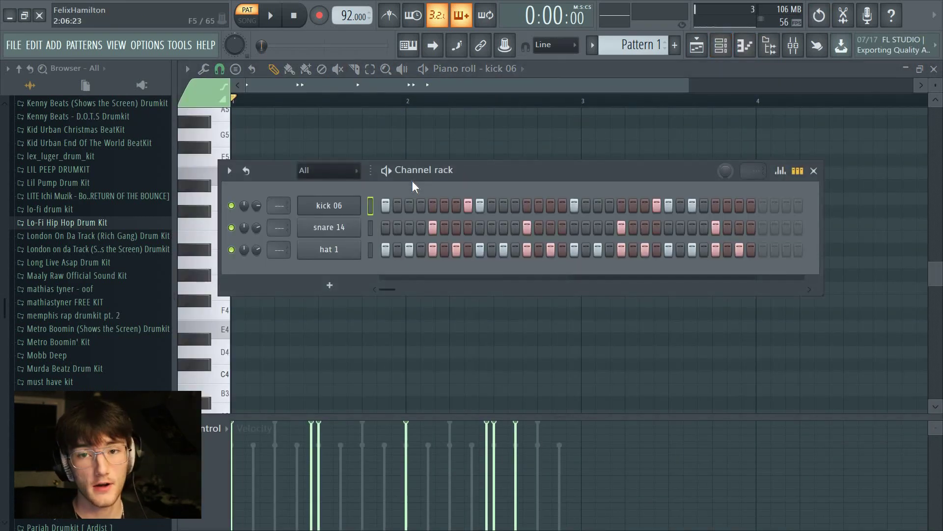
pyautogui.press('space')
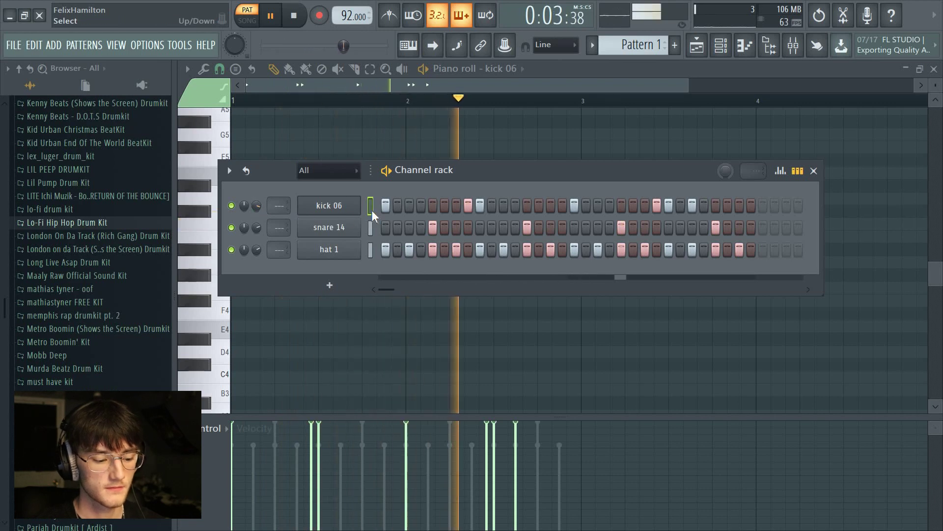
pyautogui.press('space')
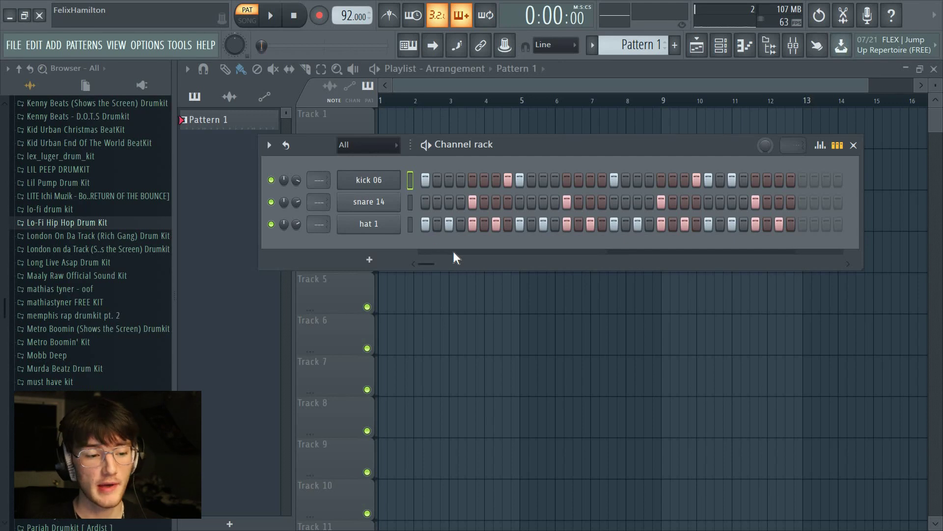
pyautogui.moveTo(766, 145); pyautogui.dragTo(774, 143)
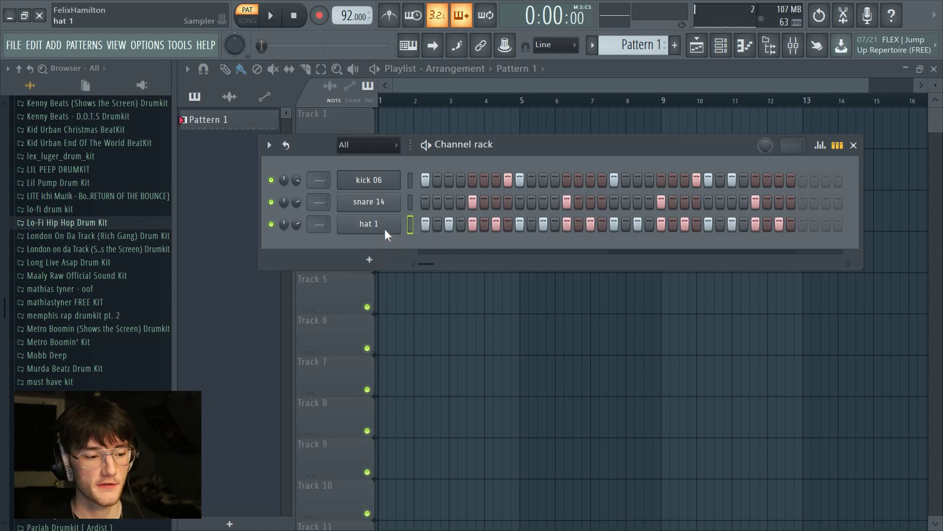
# Try shifting all hat 1 notes slightly later than the grid in the piano roll and play the pattern.
pyautogui.rightClick(398, 218)
pyautogui.click(413, 222)
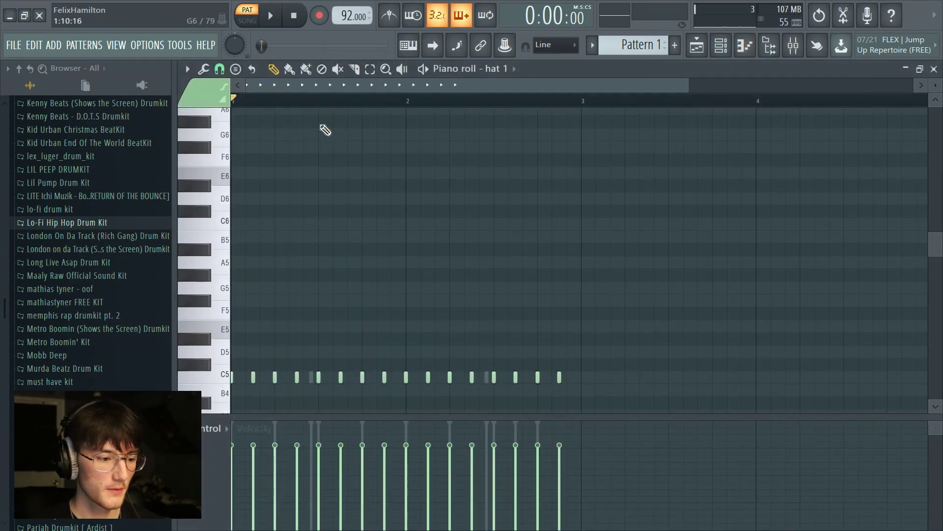
pyautogui.scroll(3, 311, 100)
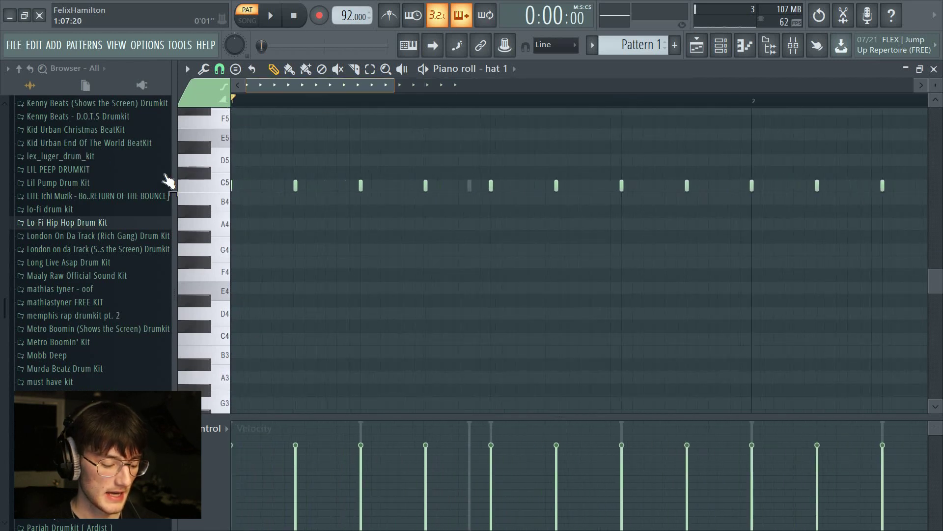
pyautogui.scroll(2, 238, 93)
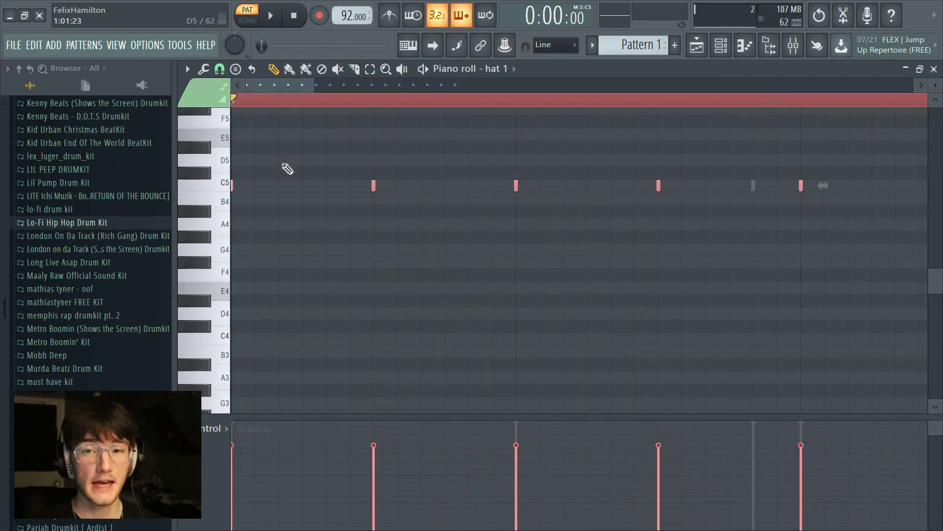
pyautogui.moveTo(373, 192); pyautogui.dragTo(378, 192)
pyautogui.scroll(-4, 350, 111)
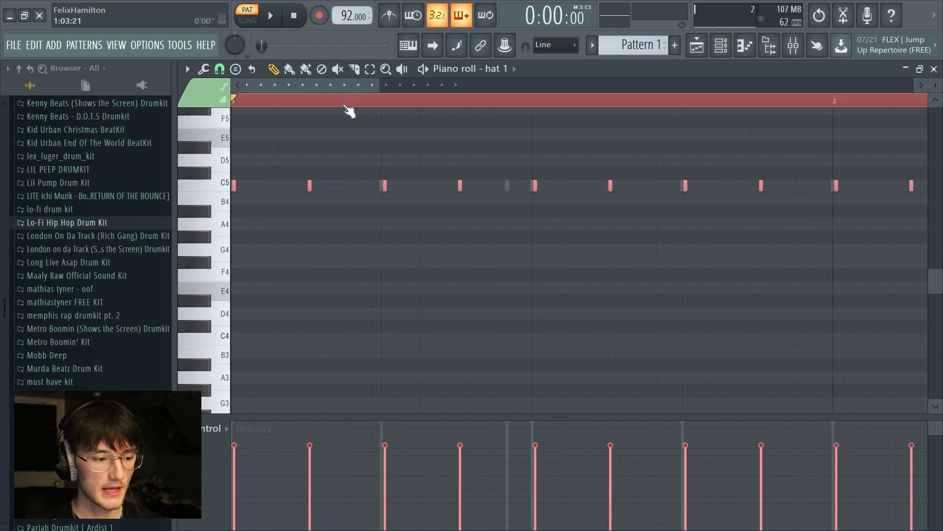
pyautogui.press('space')
pyautogui.press('space')
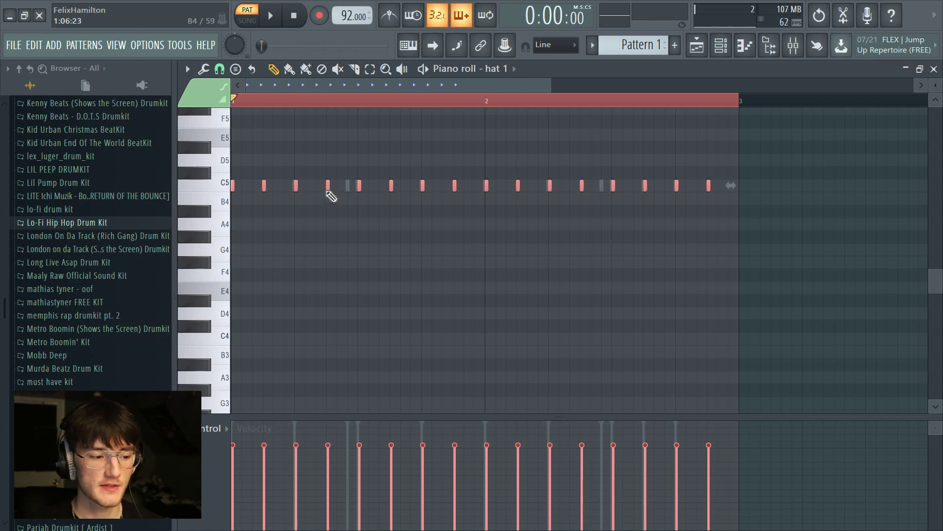
# Move all the hat 1 notes back onto the grid, deselect them and close the piano roll.
pyautogui.moveTo(327, 190); pyautogui.dragTo(290, 199)
pyautogui.keyDown('ctrl'); pyautogui.click(667, 104); pyautogui.keyUp('ctrl')
pyautogui.scroll(-1, 668, 104)
pyautogui.click(934, 69)
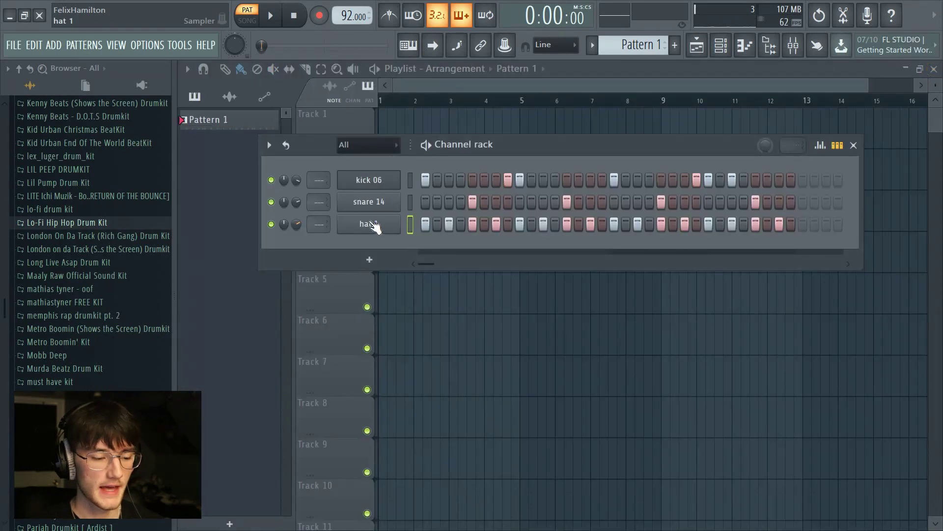
# Adjust the time Shift in the miscellaneous settings of the hat 1 channel while playing the pattern.
pyautogui.click(371, 224)
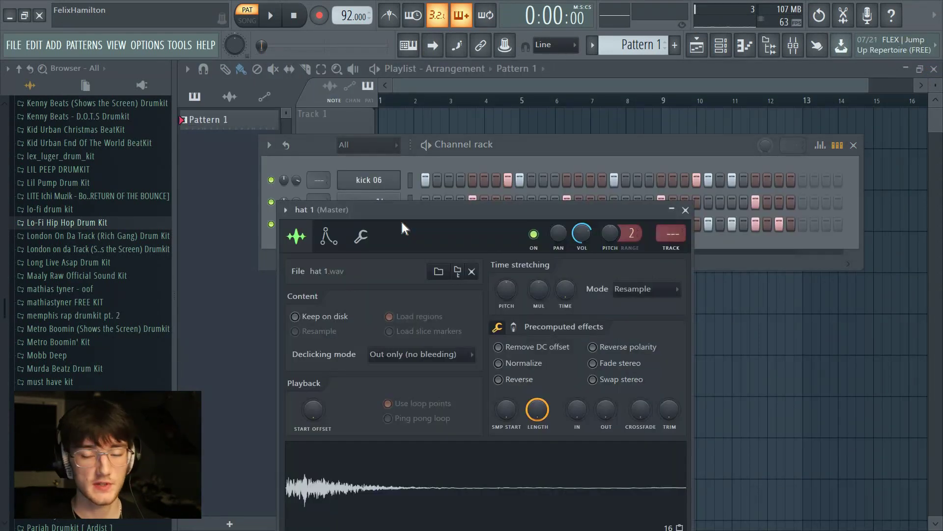
pyautogui.click(363, 238)
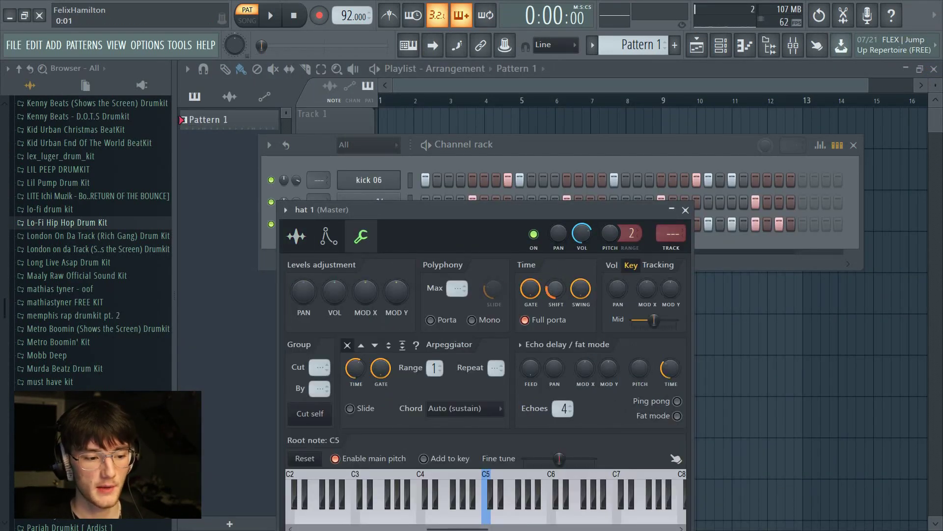
pyautogui.press('space')
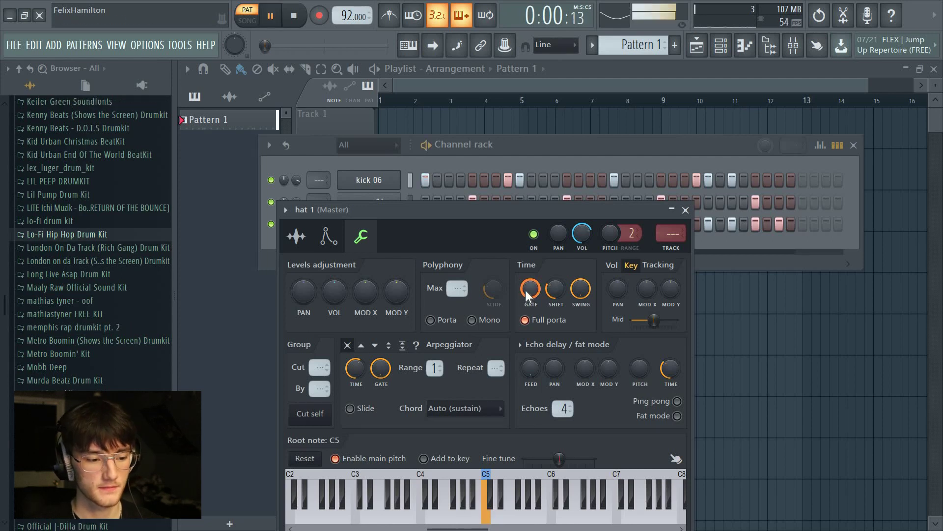
pyautogui.moveTo(564, 289); pyautogui.dragTo(564, 278)
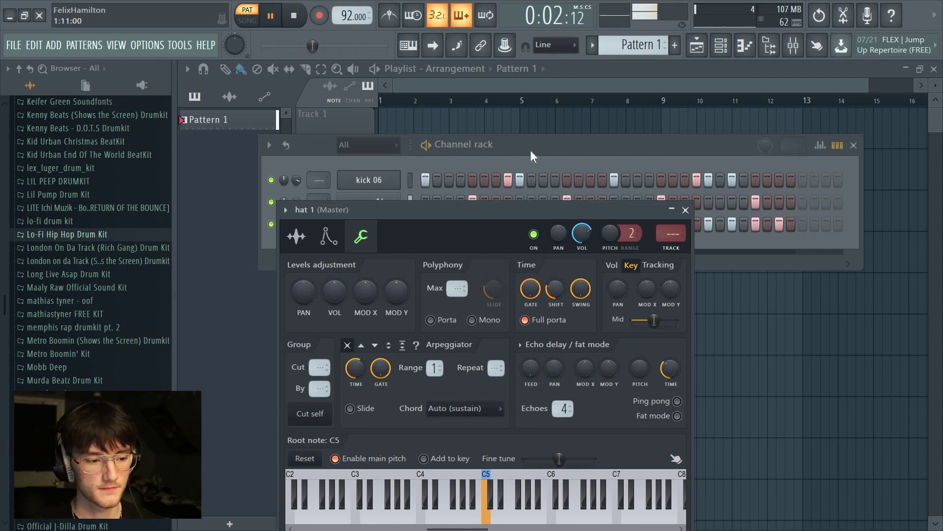
pyautogui.click(530, 151)
pyautogui.press('space')
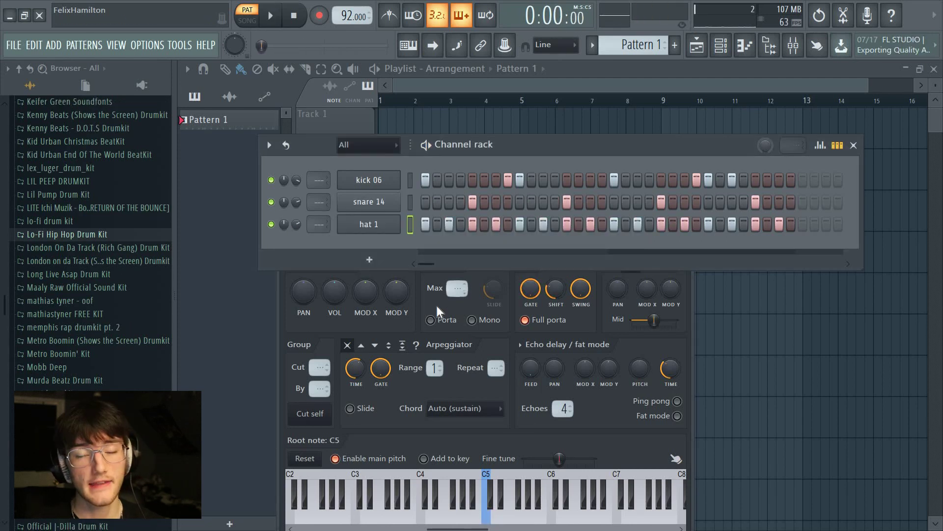
# Lower the velocity of every second hat 1 note across both bars by a similar amount and play the pattern.
pyautogui.rightClick(391, 235)
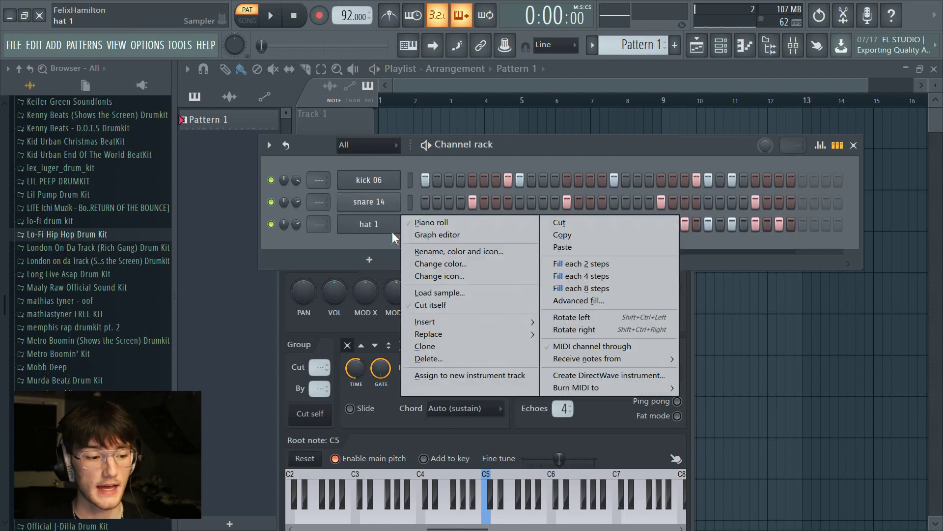
pyautogui.click(422, 220)
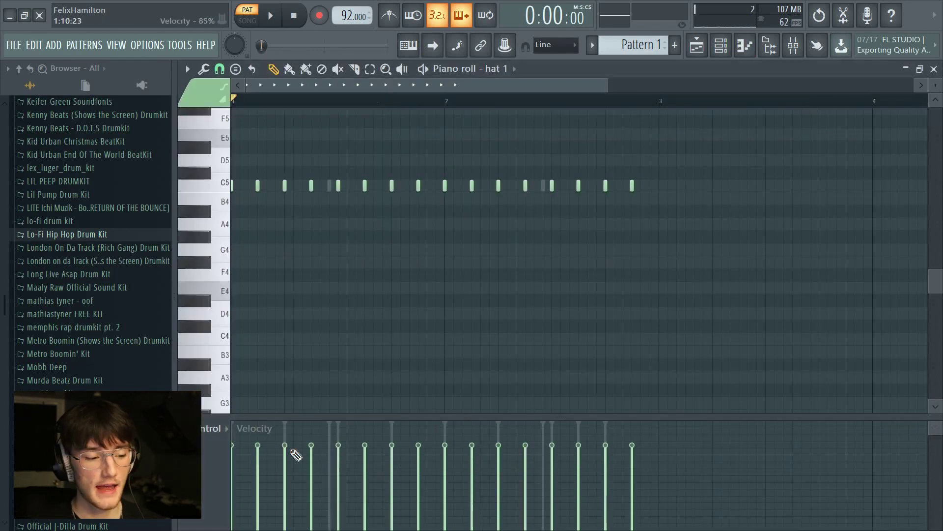
pyautogui.click(257, 471)
pyautogui.click(311, 466)
pyautogui.click(364, 467)
pyautogui.click(418, 468)
pyautogui.click(472, 471)
pyautogui.click(525, 468)
pyautogui.click(578, 467)
pyautogui.click(632, 471)
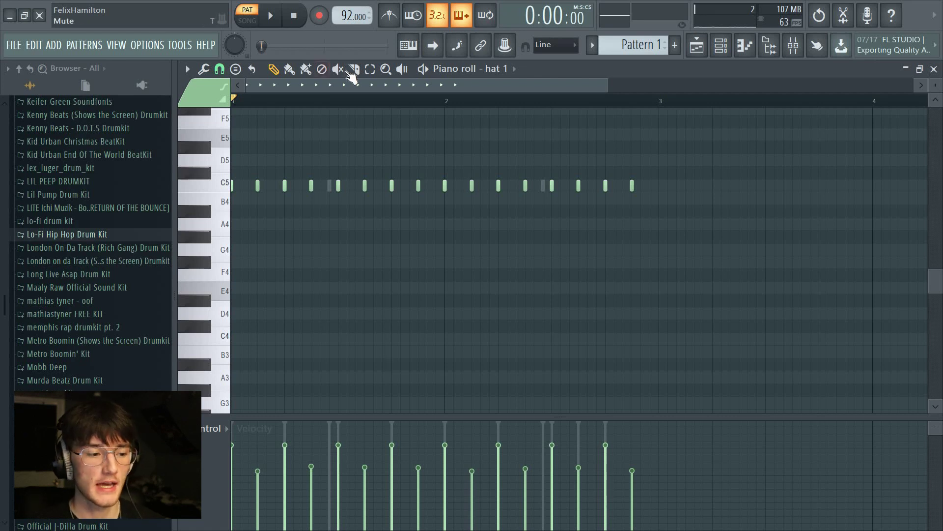
pyautogui.scroll(-1, 372, 99)
pyautogui.press('space')
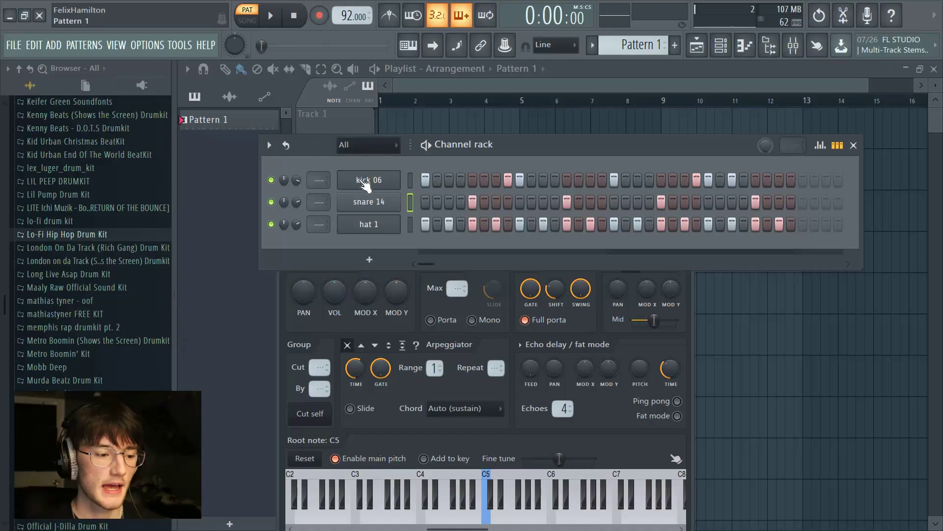
# Cut all the snare 14 notes from the pattern and open the snare's empty piano roll.
pyautogui.rightClick(377, 202)
pyautogui.click(554, 201)
pyautogui.rightClick(390, 202)
pyautogui.click(449, 202)
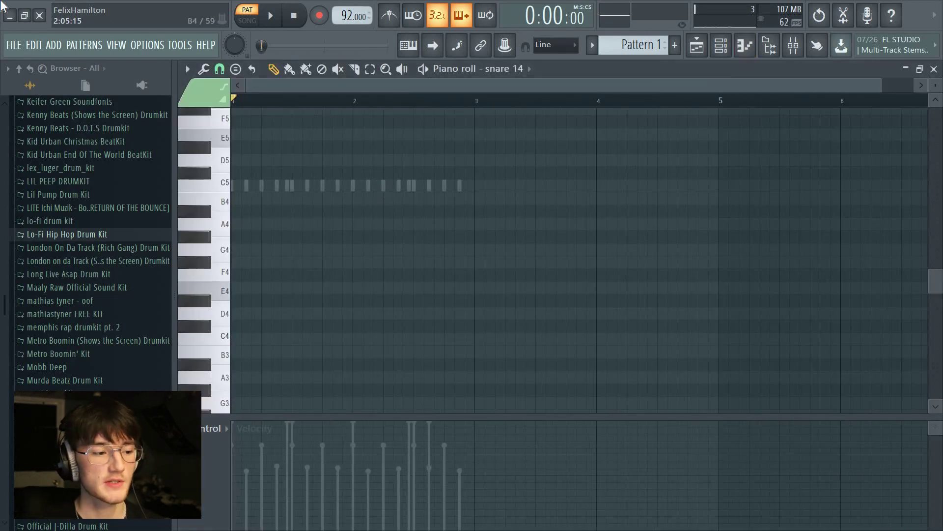
# Check the MIDI settings for the enabled input controller and close them.
pyautogui.click(156, 43)
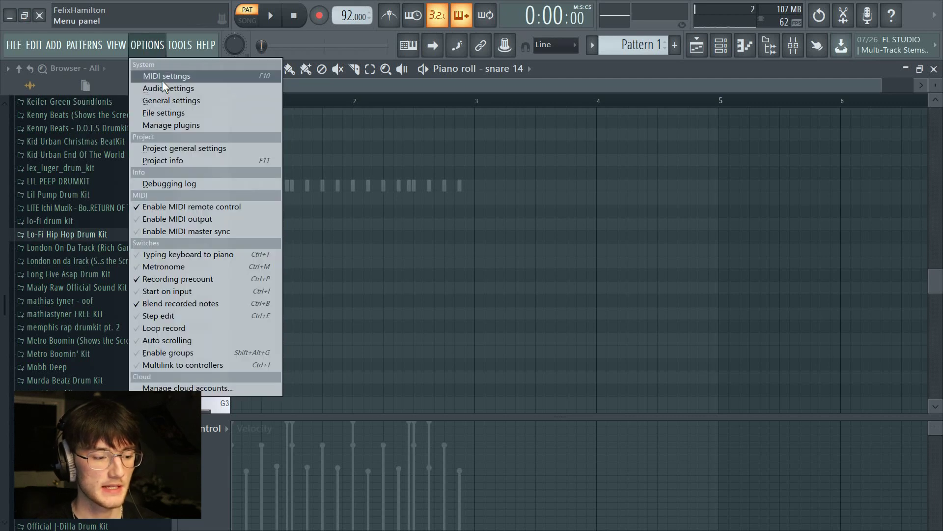
pyautogui.click(163, 79)
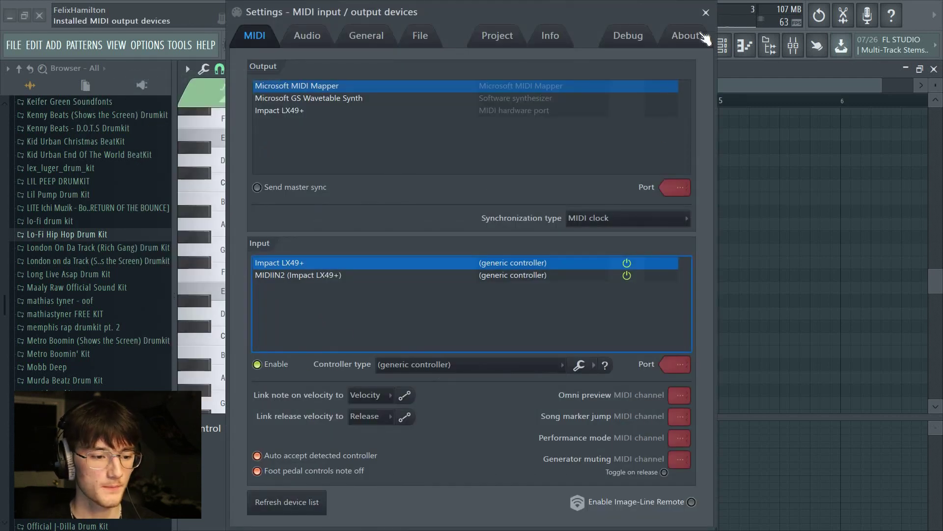
pyautogui.click(706, 12)
# Record four C5 snare hits live over the two bars using the notes and automation recording mode.
pyautogui.click(318, 15)
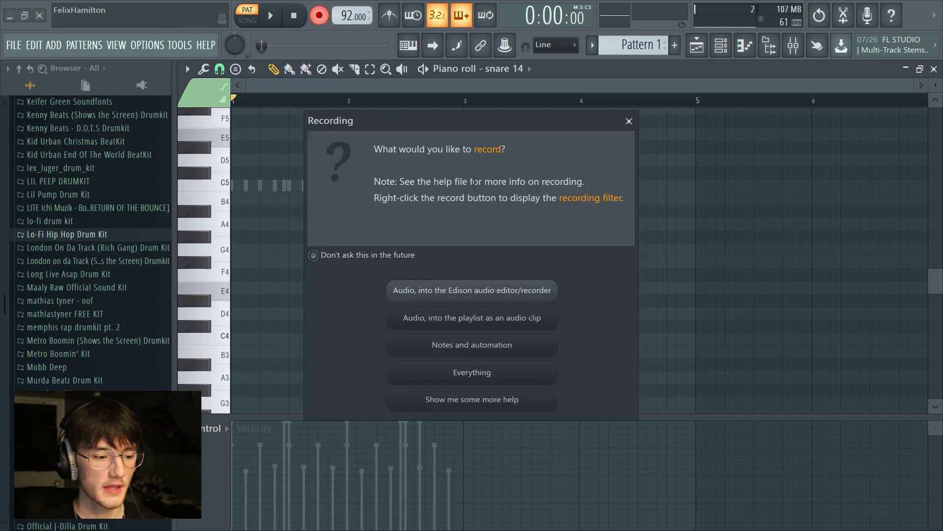
pyautogui.click(465, 348)
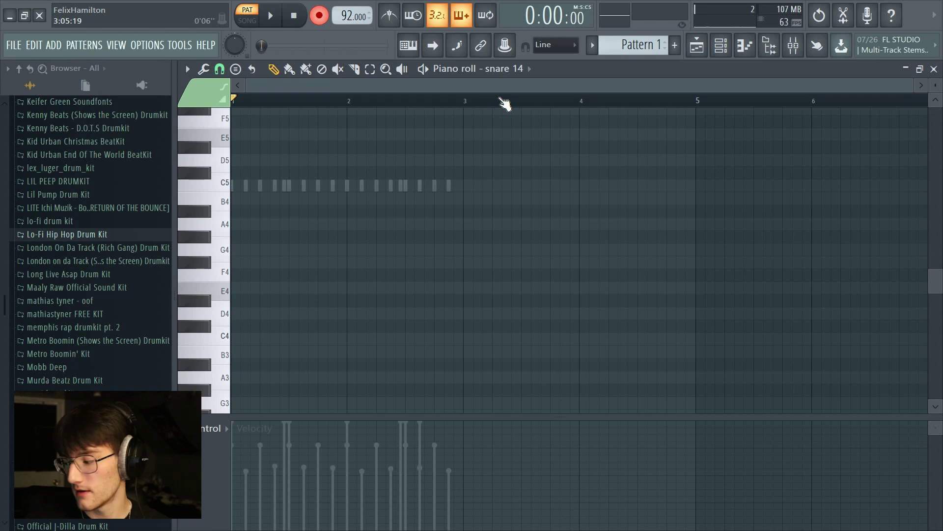
pyautogui.press('space')
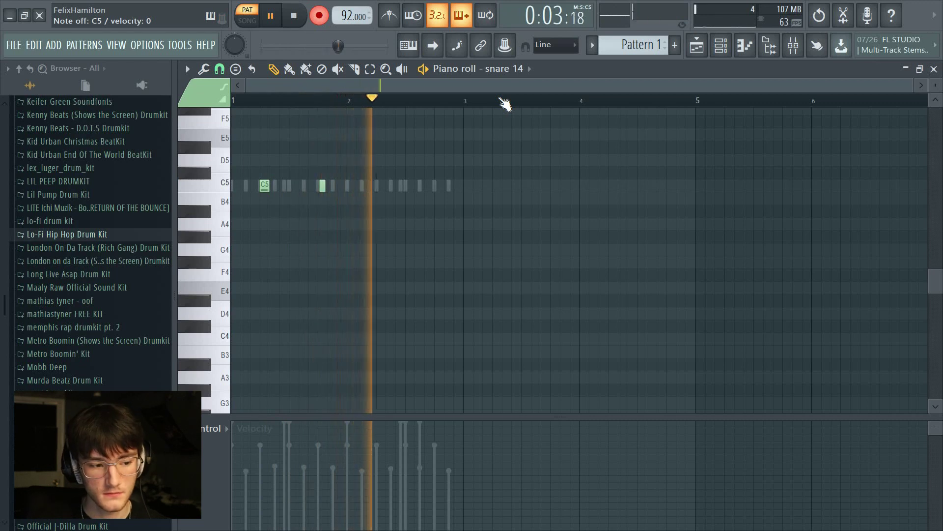
pyautogui.press('space')
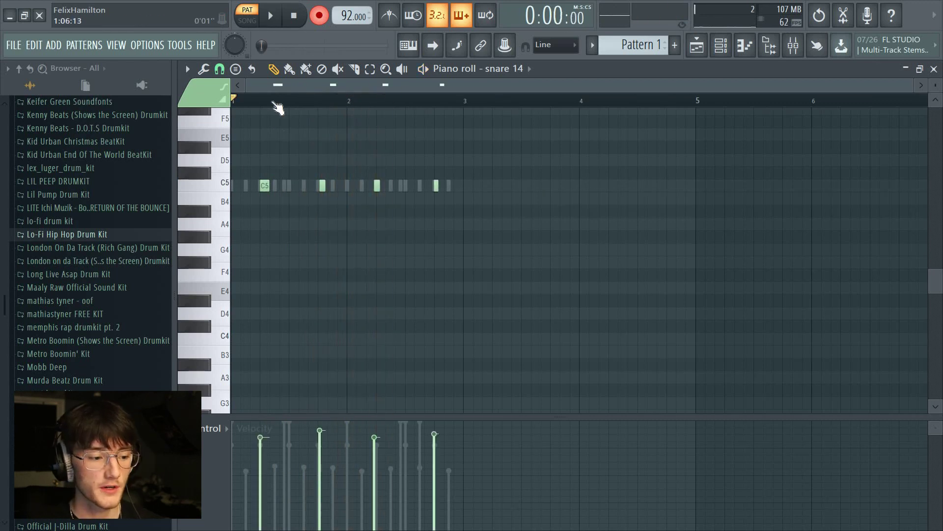
# Move the third recorded snare note slightly past beat 2 of bar 2 and play the pattern.
pyautogui.scroll(5, 275, 103)
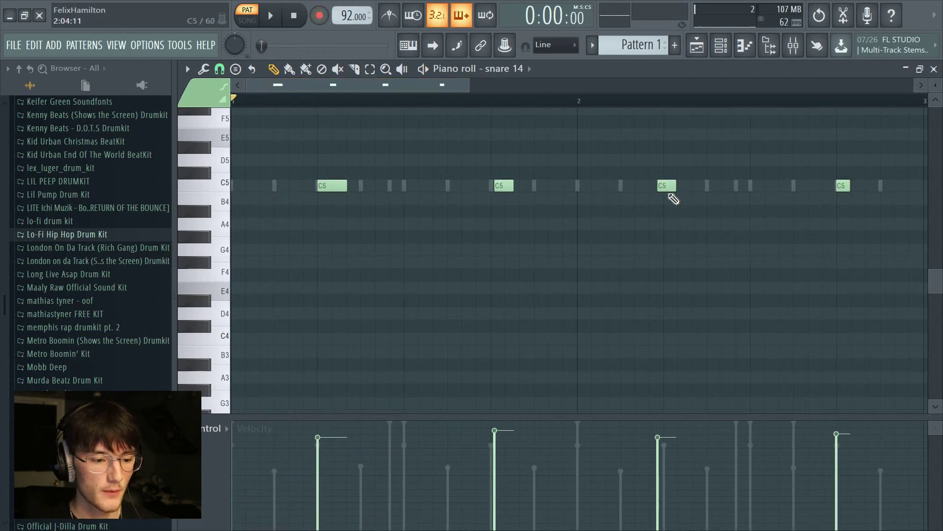
pyautogui.moveTo(668, 187); pyautogui.dragTo(676, 187)
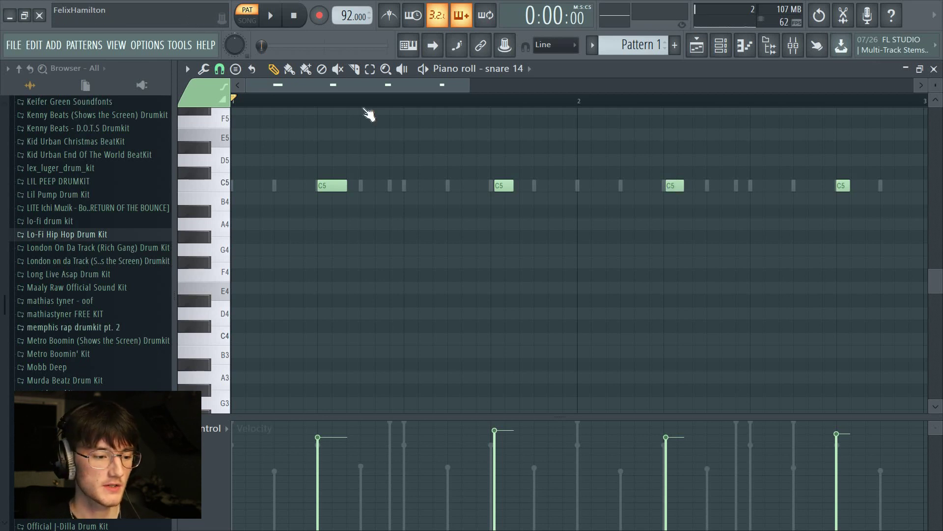
pyautogui.scroll(-1, 361, 152)
pyautogui.press('space')
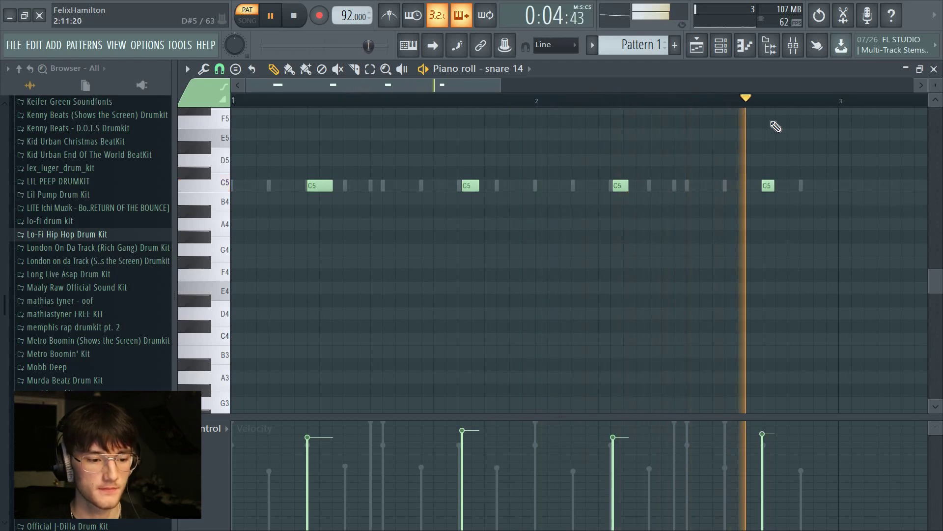
pyautogui.press('space')
# Nudge the fourth snare note slightly past the grid and raise the velocities of the snare notes to nearly maximum.
pyautogui.scroll(2, 667, 234)
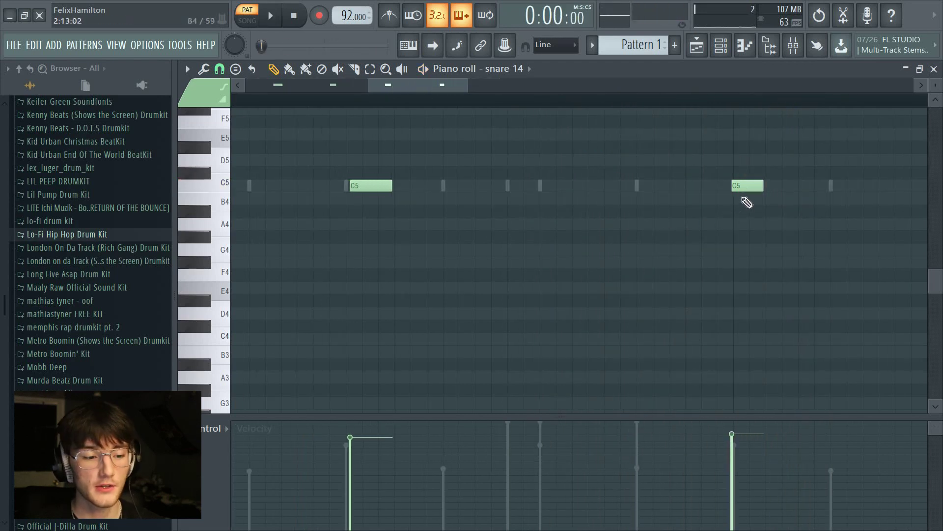
pyautogui.moveTo(747, 185); pyautogui.dragTo(751, 185)
pyautogui.moveTo(737, 418); pyautogui.dragTo(740, 428)
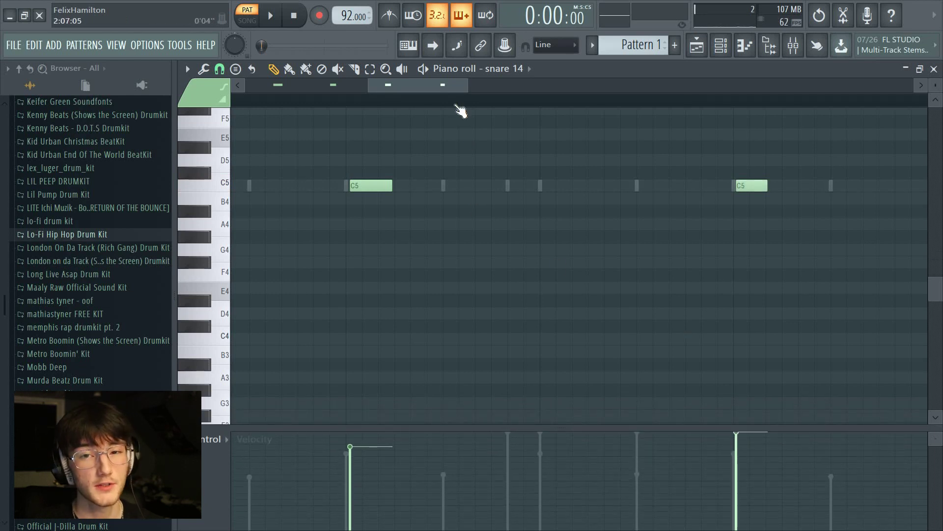
pyautogui.scroll(-1, 461, 111)
pyautogui.scroll(-1, 437, 188)
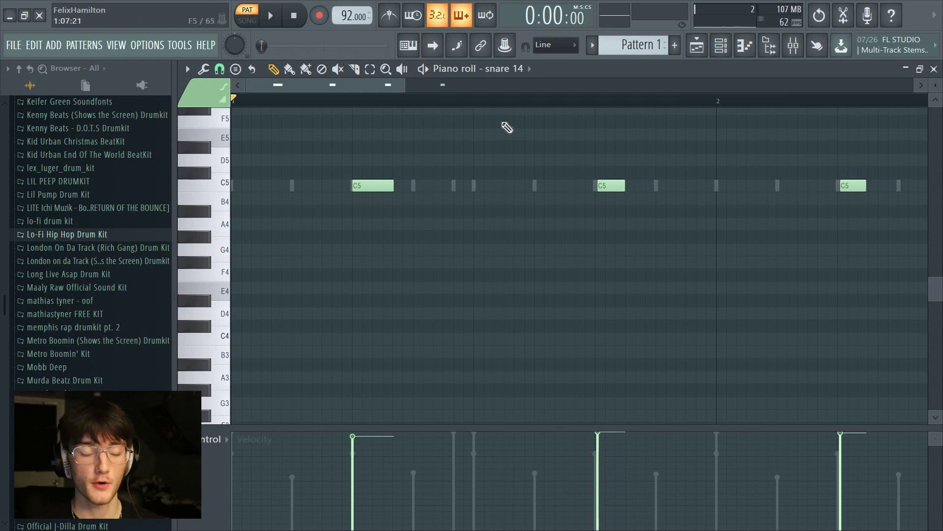
pyautogui.scroll(-1, 490, 110)
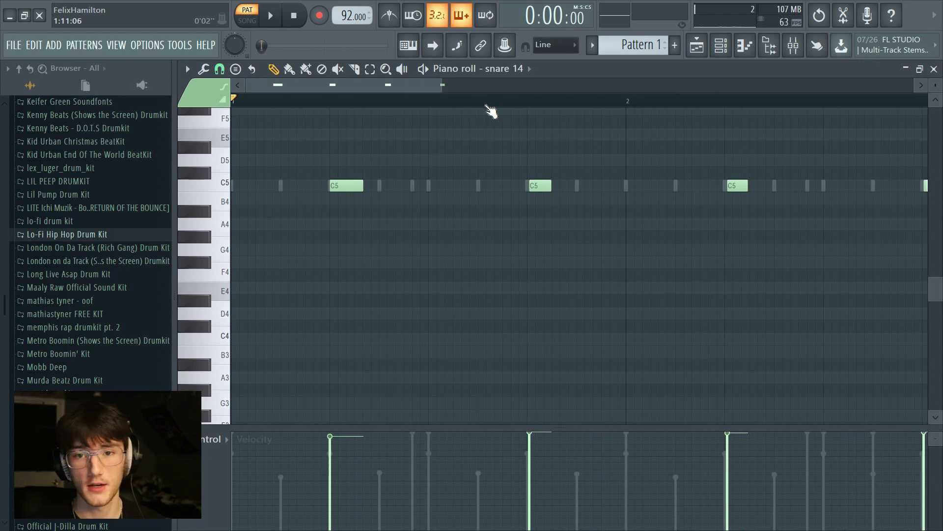
pyautogui.scroll(-2, 490, 111)
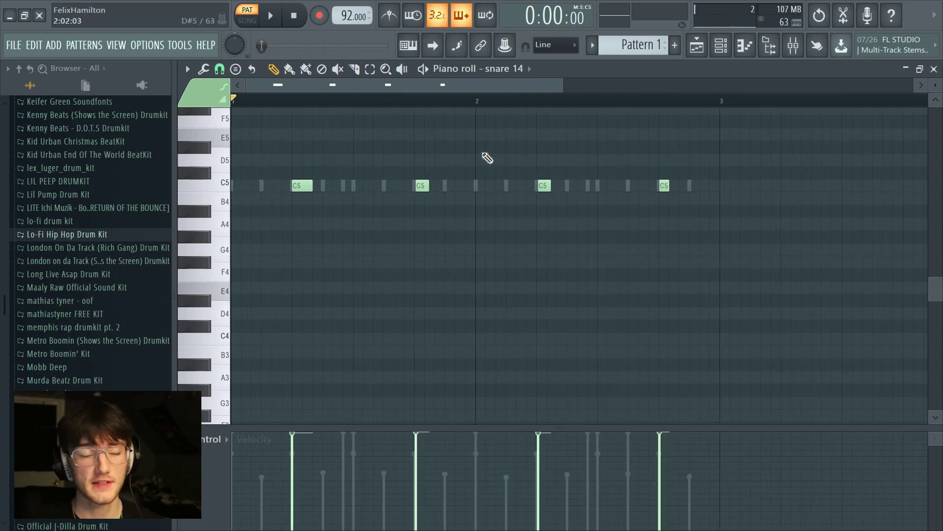
# Add a short C5 snare note after the fourth snare hit near the end of bar 2 and play the pattern from there.
pyautogui.scroll(-1, 468, 109)
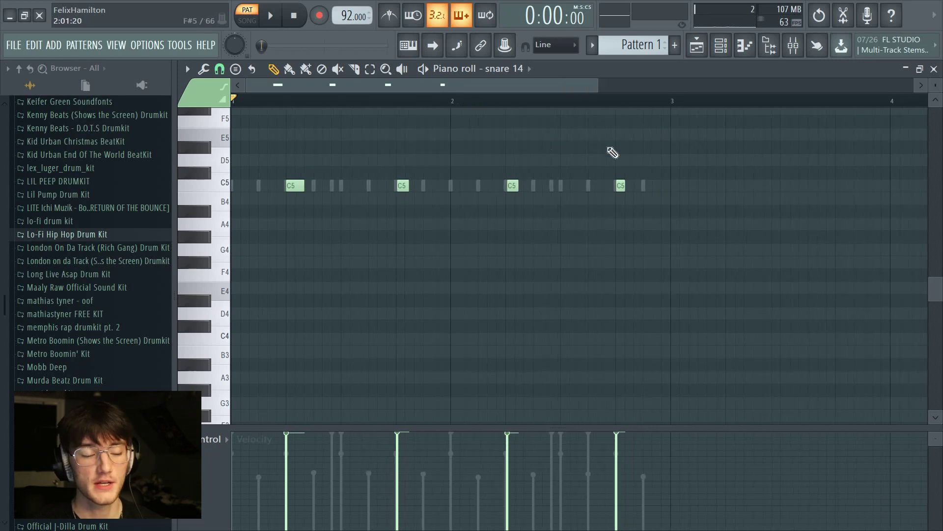
pyautogui.click(935, 69)
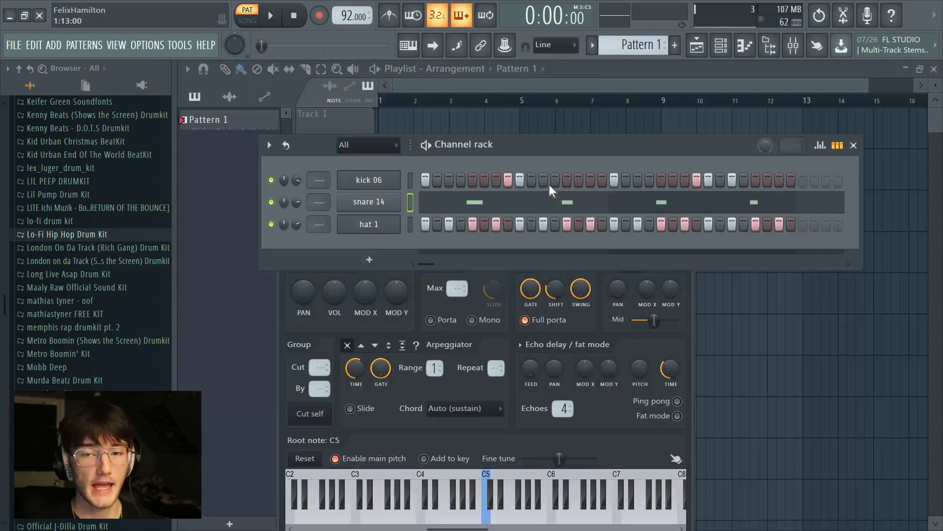
pyautogui.click(564, 202)
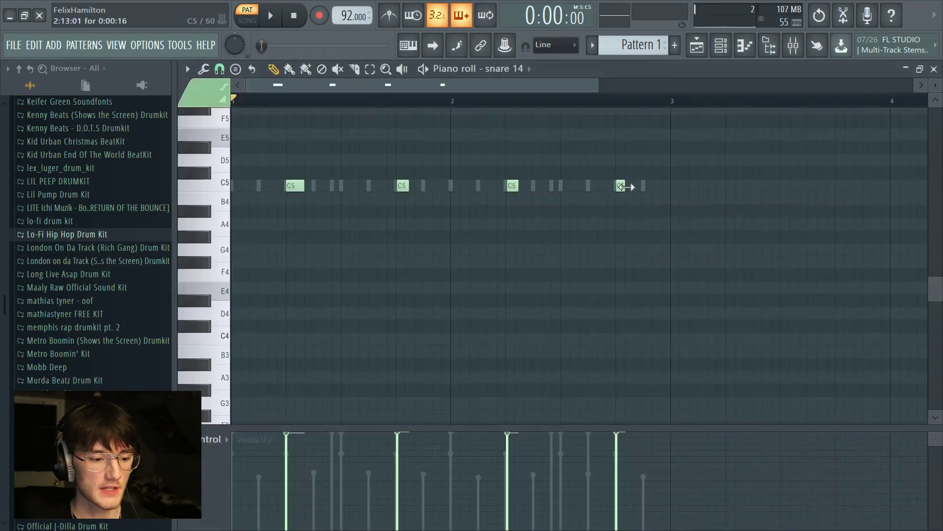
pyautogui.click(647, 185)
pyautogui.click(601, 101)
pyautogui.press('space')
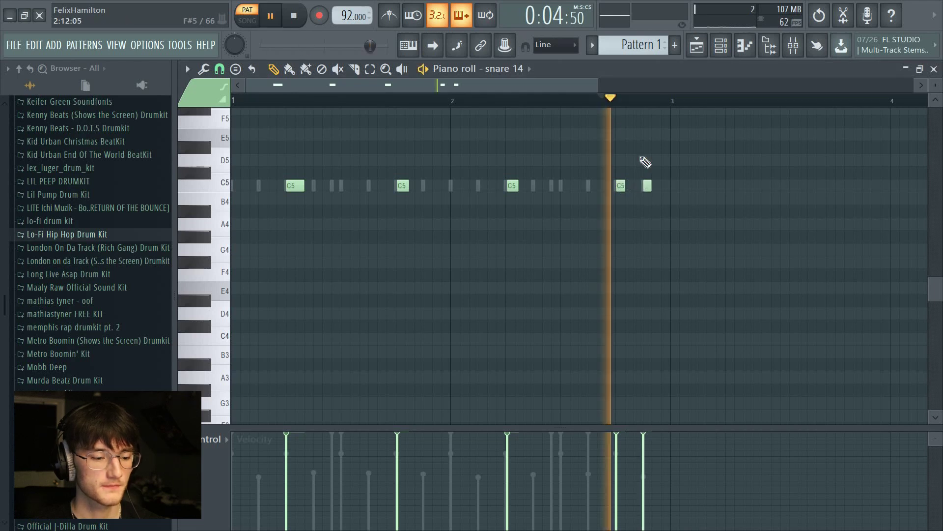
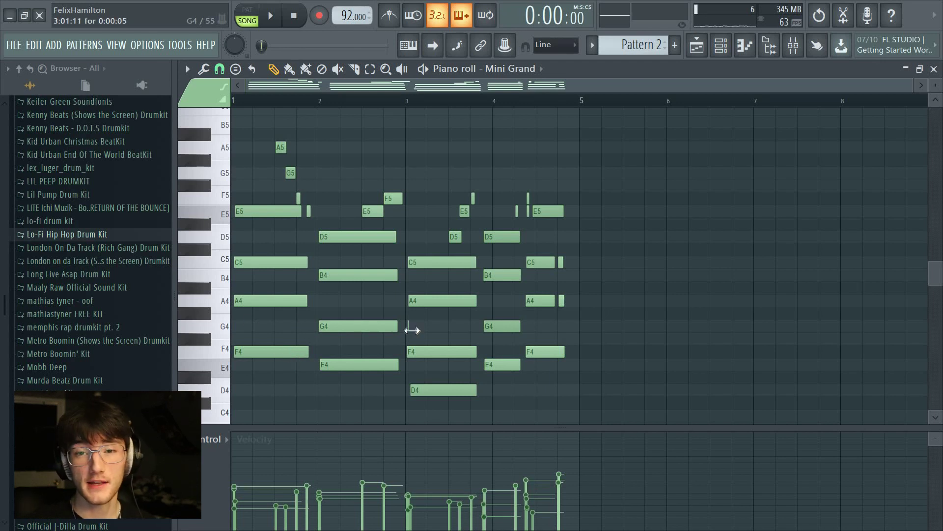
# Stagger the start times of the first piano chord by shifting its C5, E5 and A4 notes slightly later.
pyautogui.scroll(5, 258, 125)
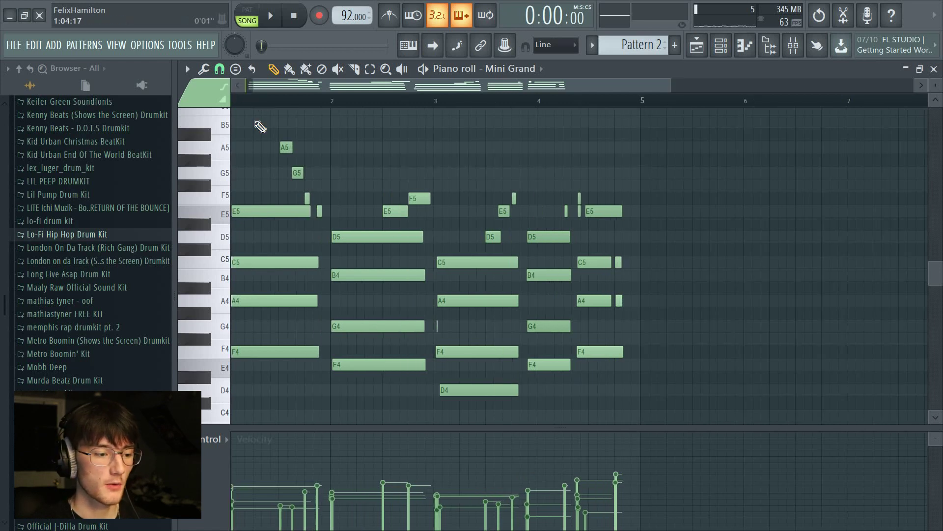
pyautogui.scroll(3, 268, 104)
pyautogui.scroll(-2, 264, 249)
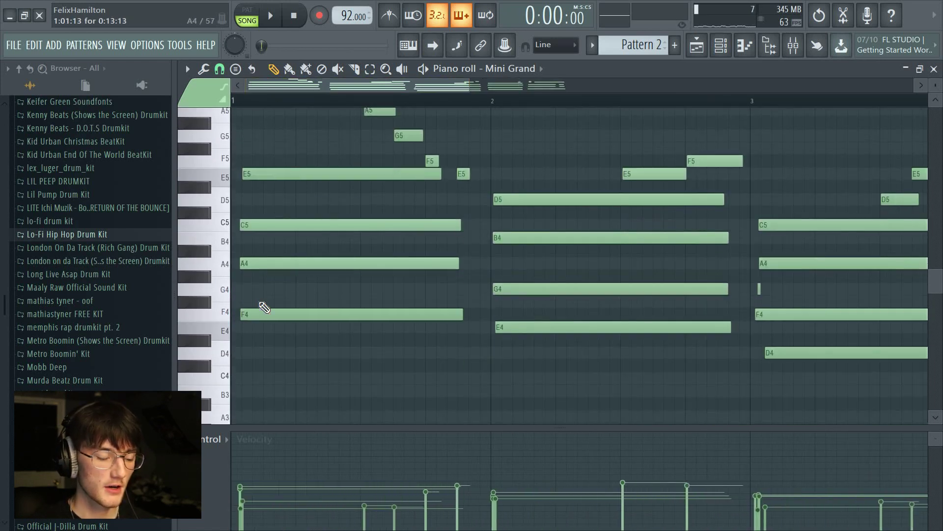
pyautogui.moveTo(310, 165); pyautogui.dragTo(321, 408)
pyautogui.moveTo(298, 312); pyautogui.dragTo(273, 314)
pyautogui.click(300, 289)
pyautogui.scroll(3, 289, 101)
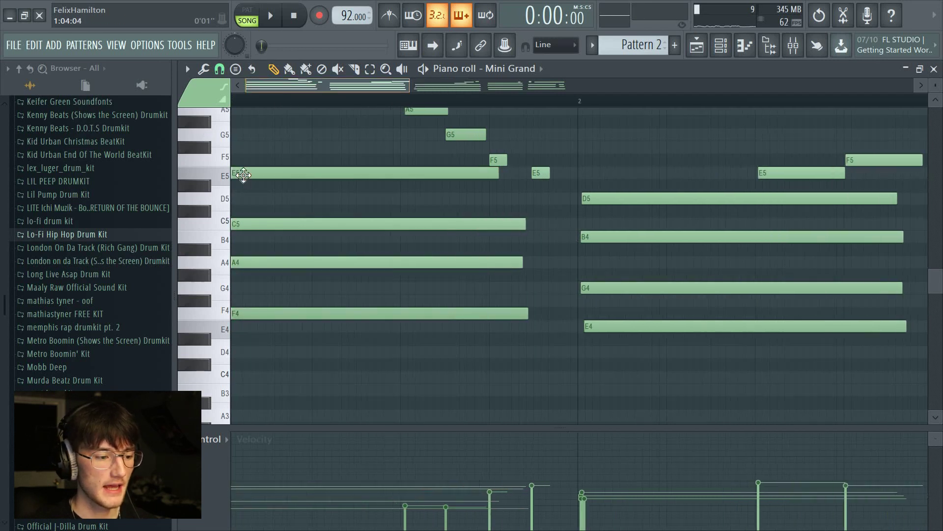
pyautogui.moveTo(260, 221); pyautogui.dragTo(264, 222)
pyautogui.moveTo(256, 172); pyautogui.dragTo(261, 172)
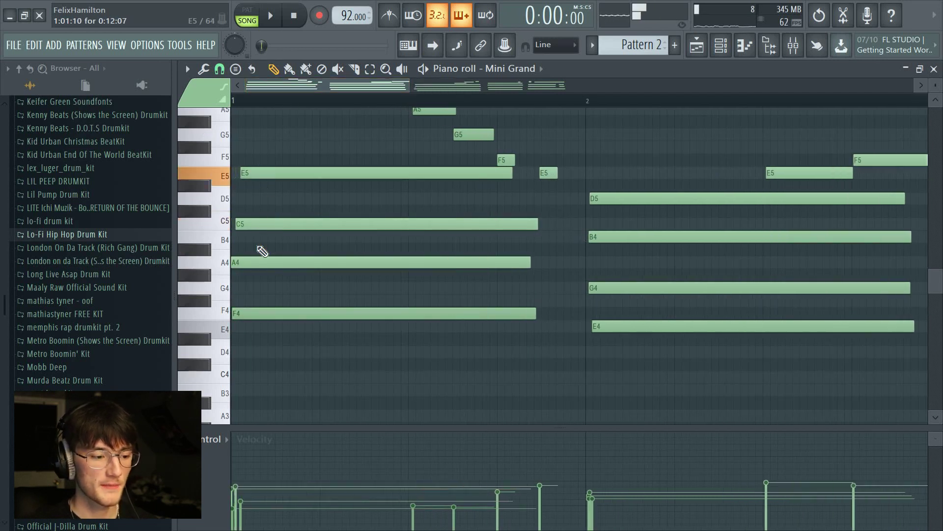
pyautogui.click(262, 261)
pyautogui.moveTo(262, 261); pyautogui.dragTo(265, 261)
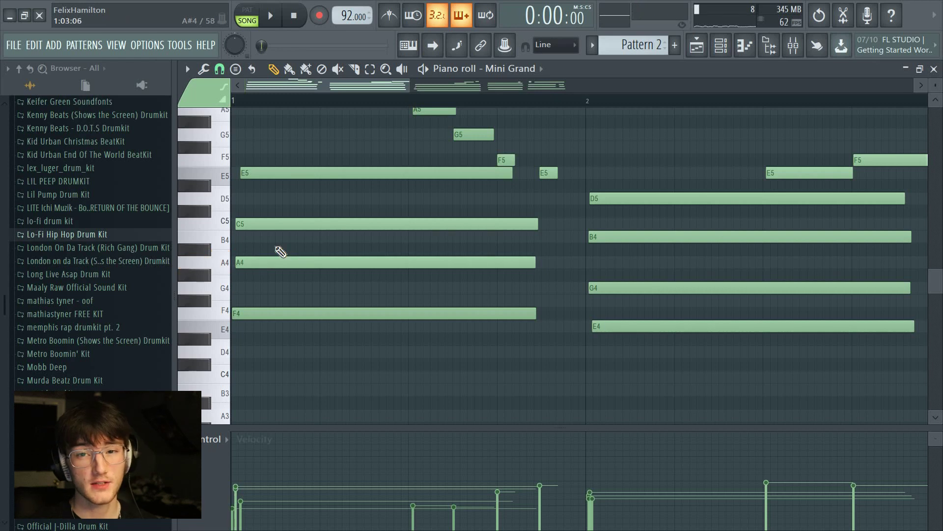
# Look at the Strumizer settings for the piano chords and close them without applying.
pyautogui.hotkey('alt', 's')
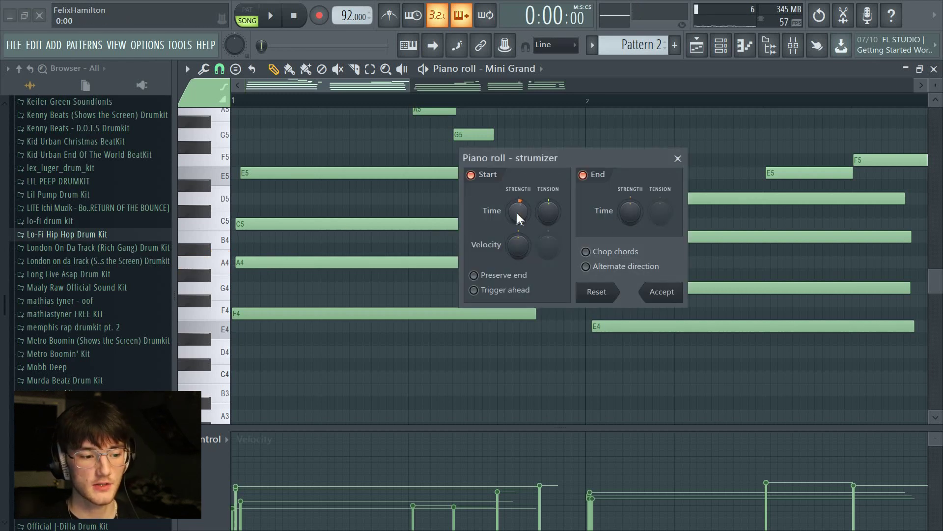
pyautogui.click(678, 159)
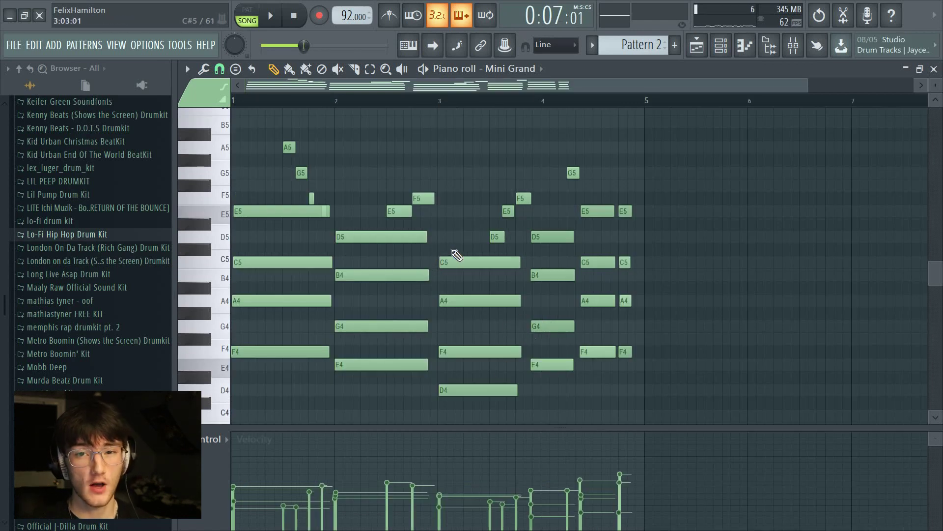
# Select the lowest note of each piano chord (F4, E4, D4, E4, F4) and duplicate the selection one octave lower.
pyautogui.keyDown('ctrl'); pyautogui.scroll(2, 511, 145); pyautogui.keyUp('ctrl')
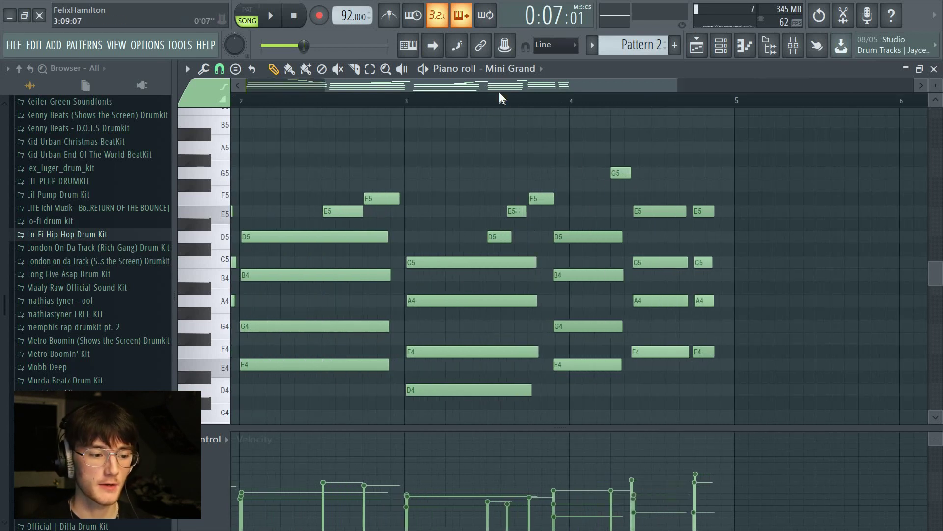
pyautogui.moveTo(266, 268); pyautogui.dragTo(414, 237)
pyautogui.scroll(-3, 403, 256)
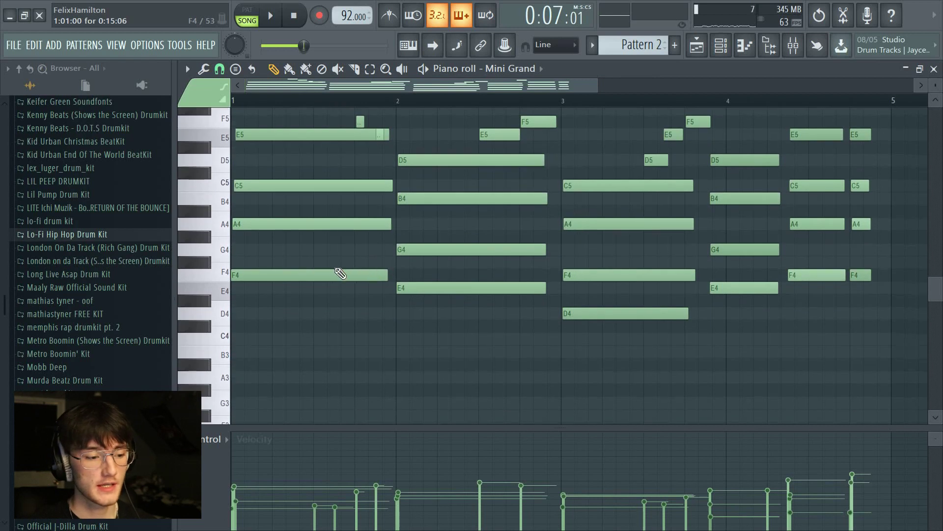
pyautogui.click(340, 273)
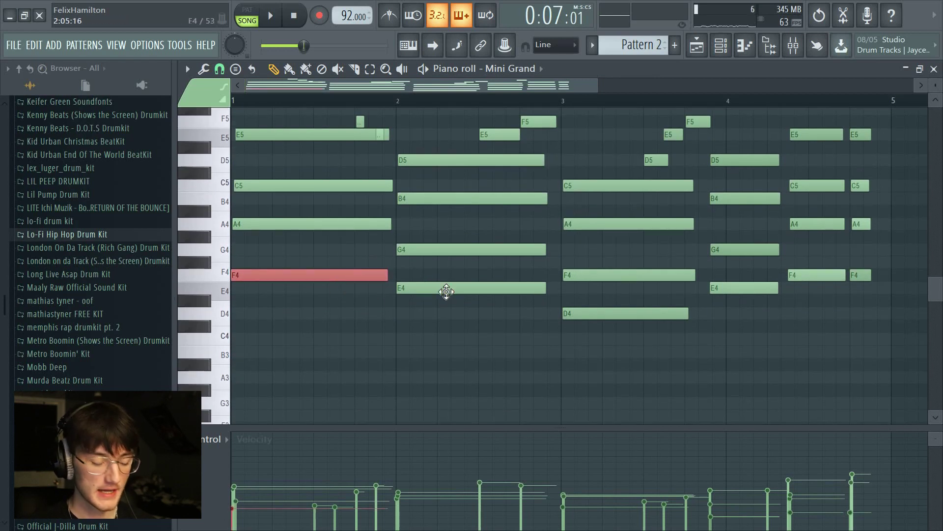
pyautogui.keyDown('ctrl'); pyautogui.click(511, 289); pyautogui.keyUp('ctrl')
pyautogui.keyDown('ctrl'); pyautogui.click(620, 313); pyautogui.keyUp('ctrl')
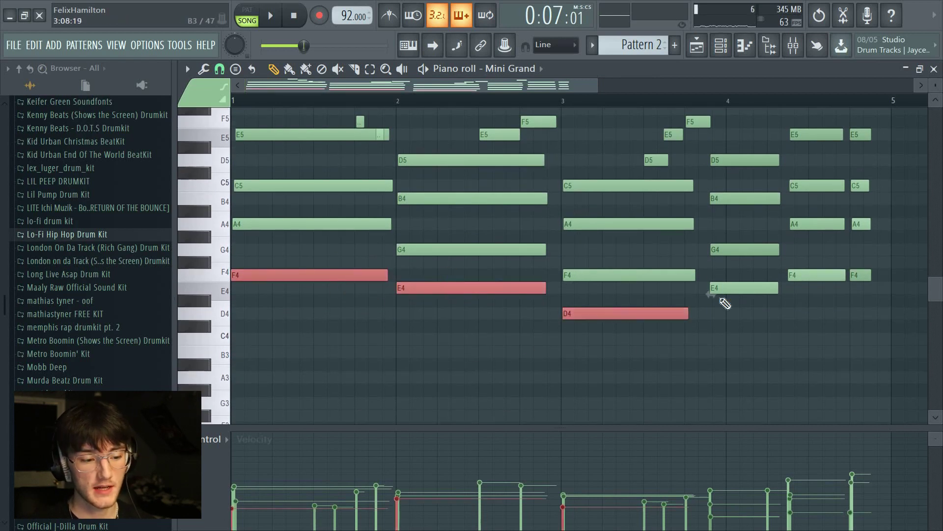
pyautogui.keyDown('ctrl'); pyautogui.click(725, 290); pyautogui.keyUp('ctrl')
pyautogui.keyDown('ctrl'); pyautogui.click(813, 274); pyautogui.keyUp('ctrl')
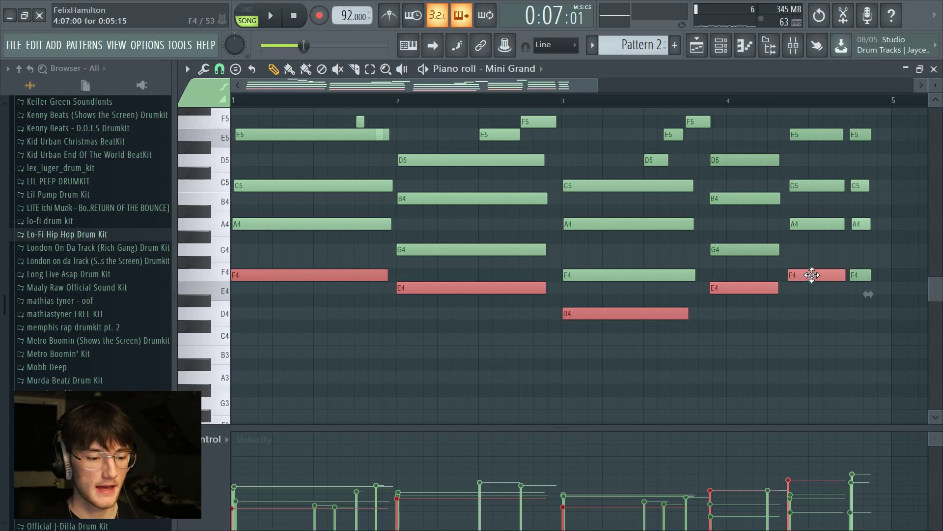
pyautogui.moveTo(829, 275); pyautogui.dragTo(786, 276)
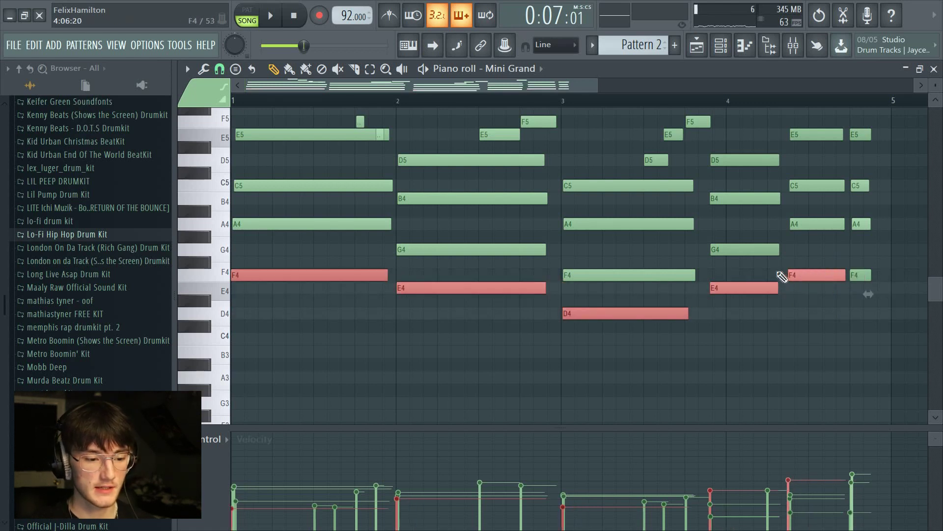
pyautogui.hotkey('ctrl', 'Down')
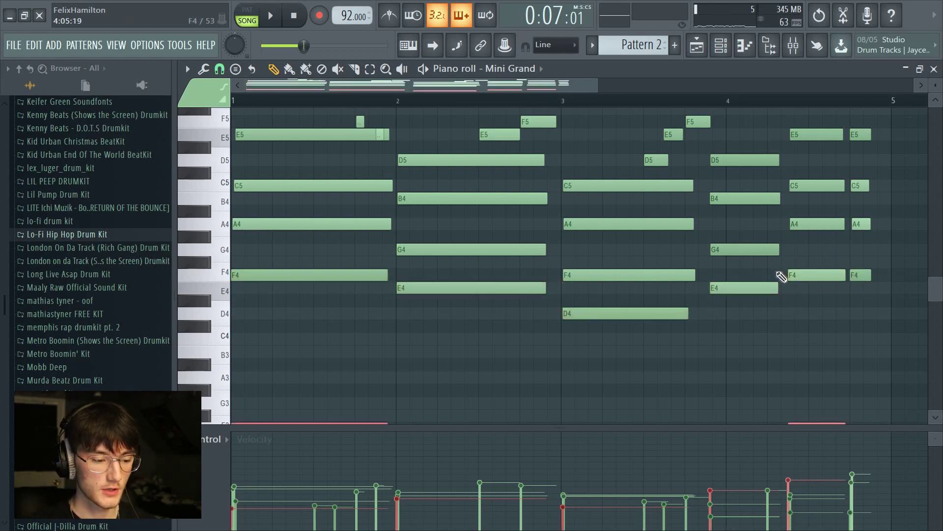
pyautogui.scroll(-3, 587, 320)
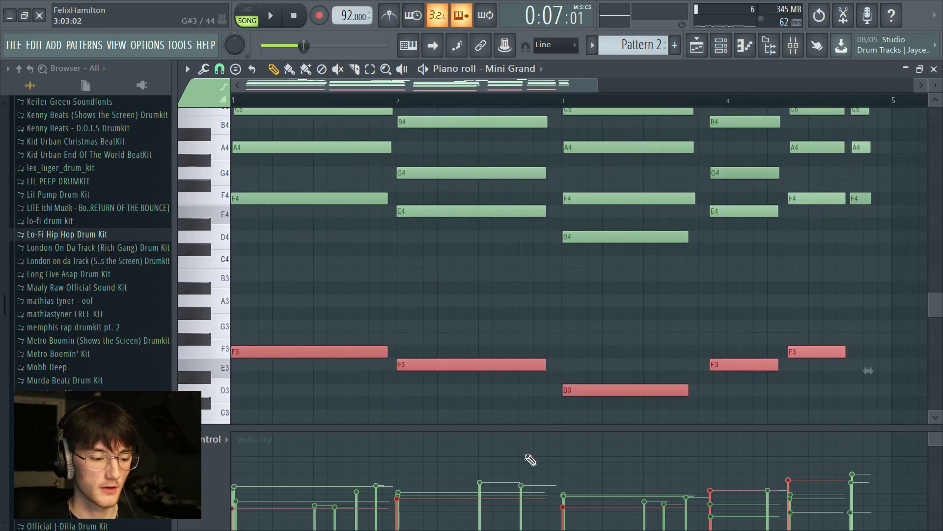
# Slightly raise the velocities of the first F3 and the D3 bass notes and play the chord progression.
pyautogui.moveTo(275, 513)
pyautogui.mouseDown()
pyautogui.moveTo(282, 506)
pyautogui.moveTo(250, 498)
pyautogui.moveTo(267, 498)
pyautogui.mouseUp()
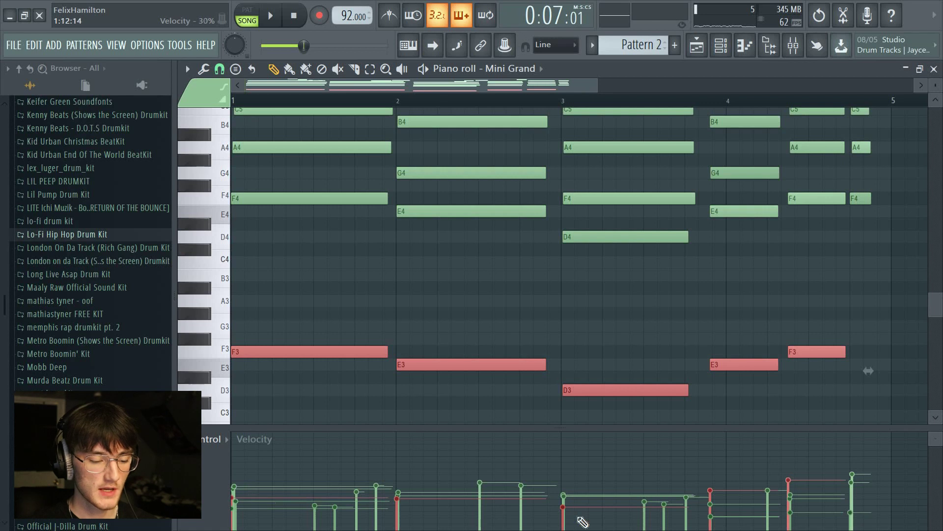
pyautogui.moveTo(586, 505); pyautogui.dragTo(585, 503)
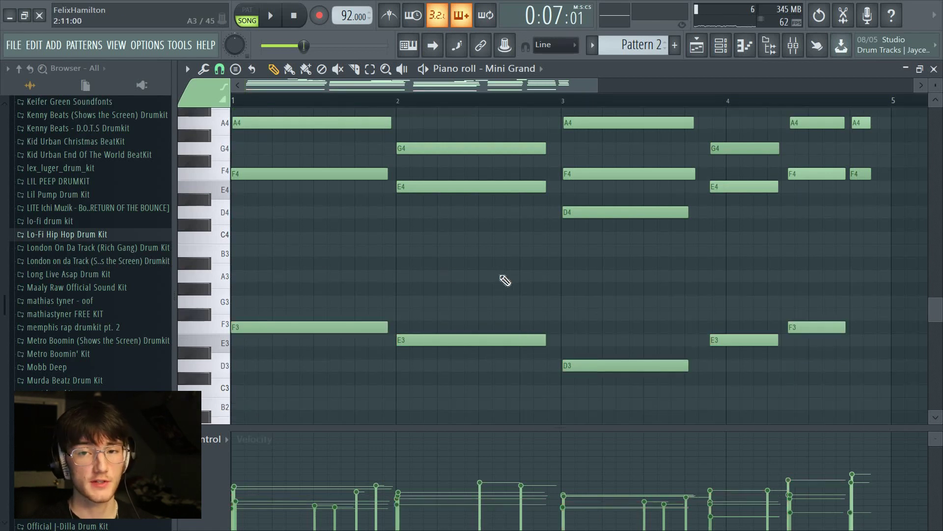
pyautogui.press('space')
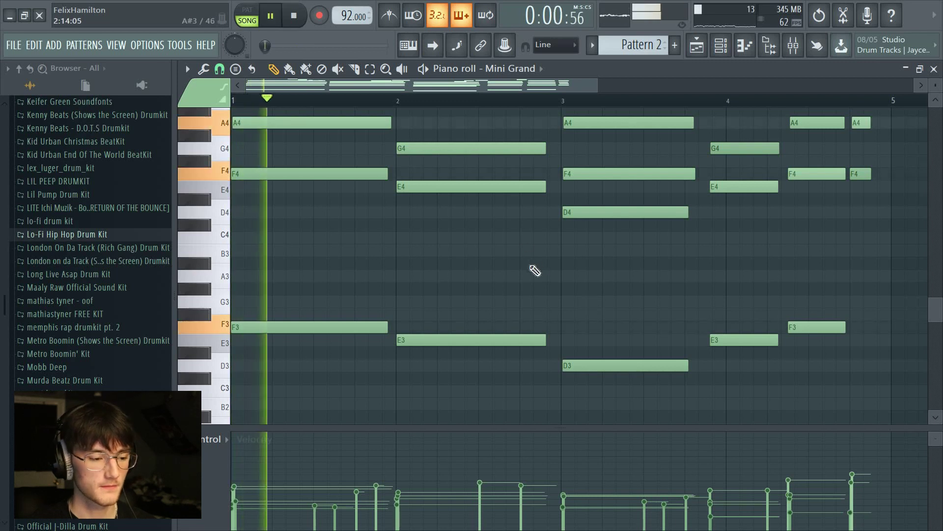
pyautogui.scroll(1, 506, 275)
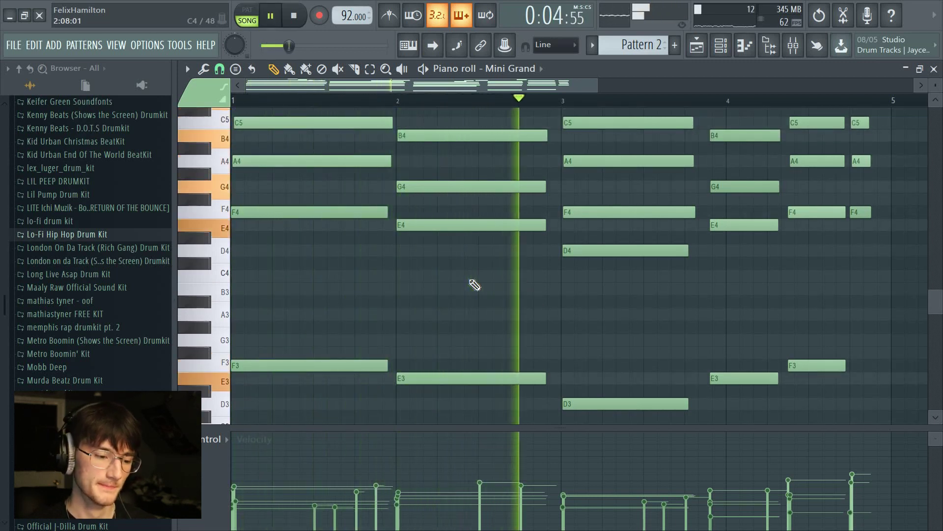
pyautogui.scroll(1, 525, 318)
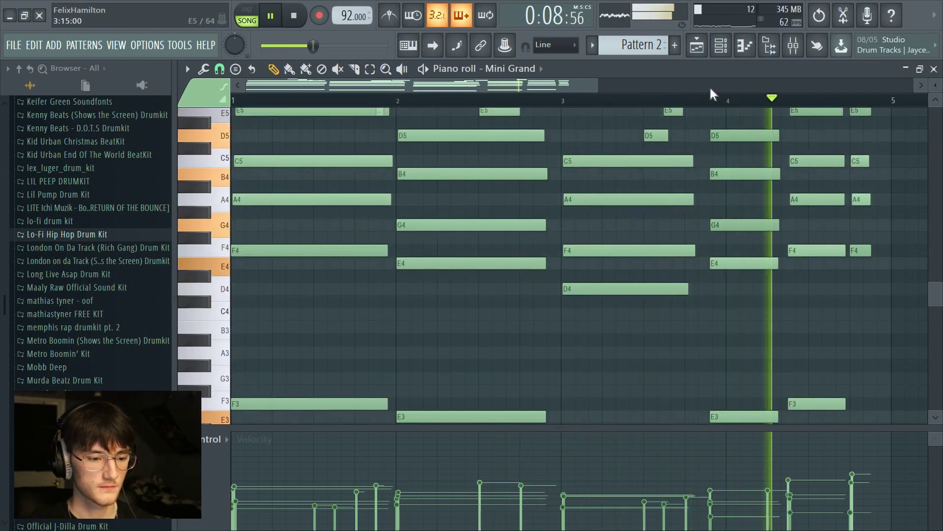
pyautogui.scroll(3, 727, 114)
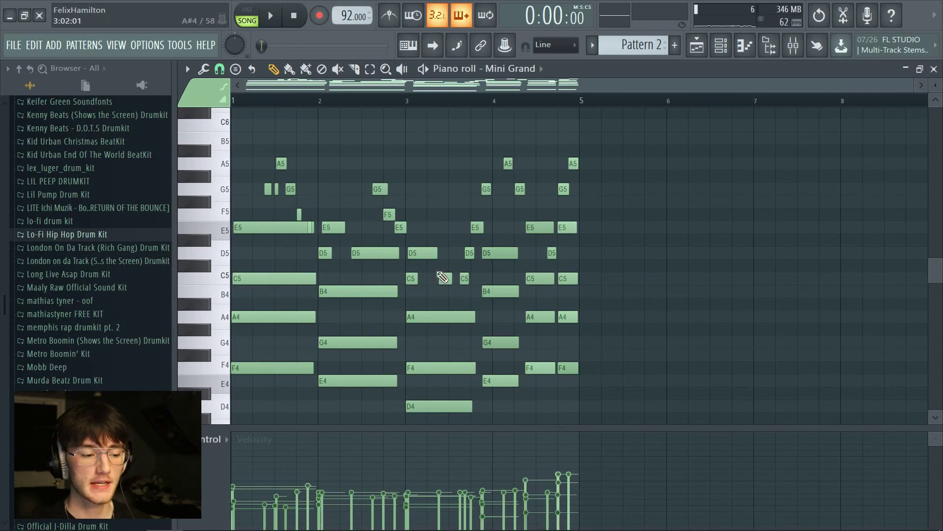
# Play the piano chords together with the added melody notes and stop the playback.
pyautogui.press('space')
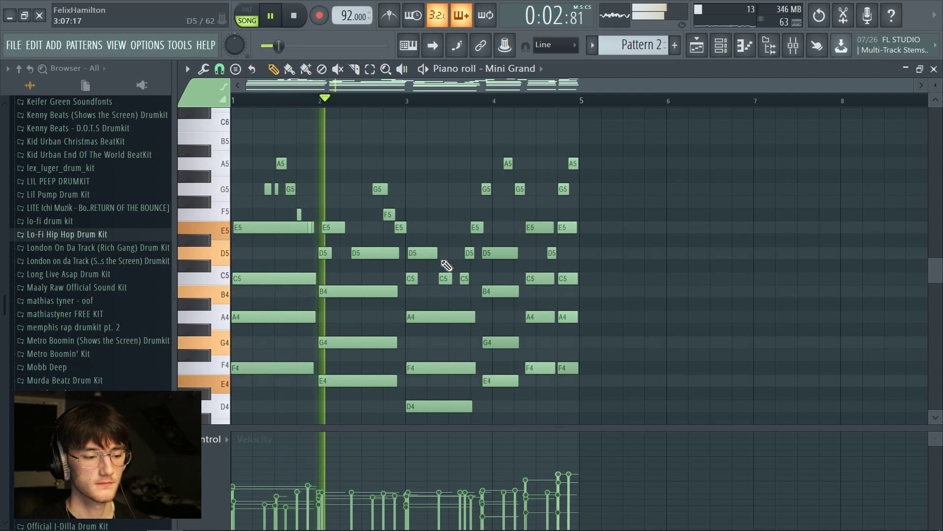
pyautogui.scroll(-1, 446, 267)
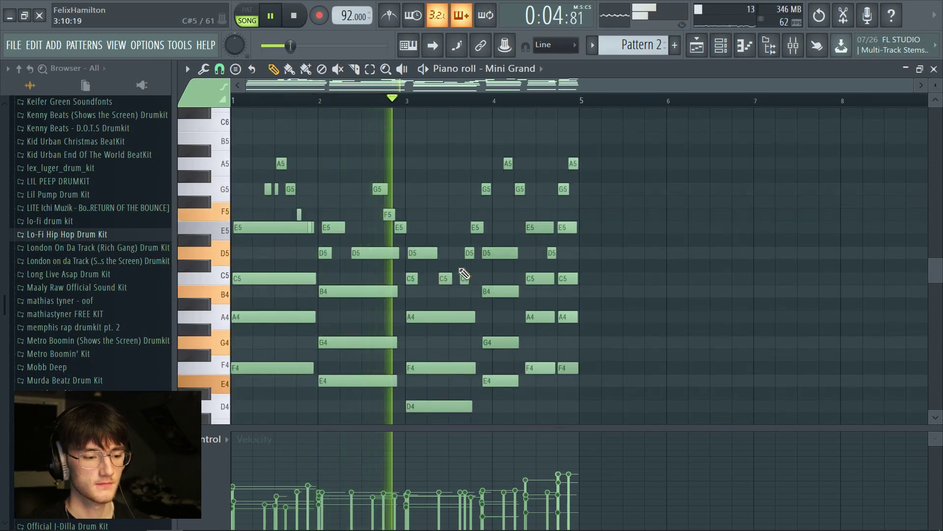
pyautogui.scroll(1, 495, 265)
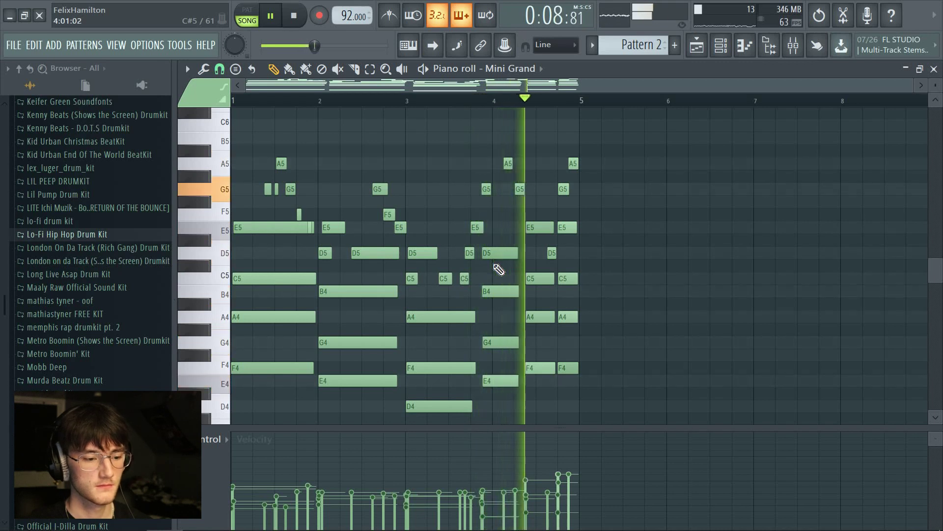
pyautogui.press('space')
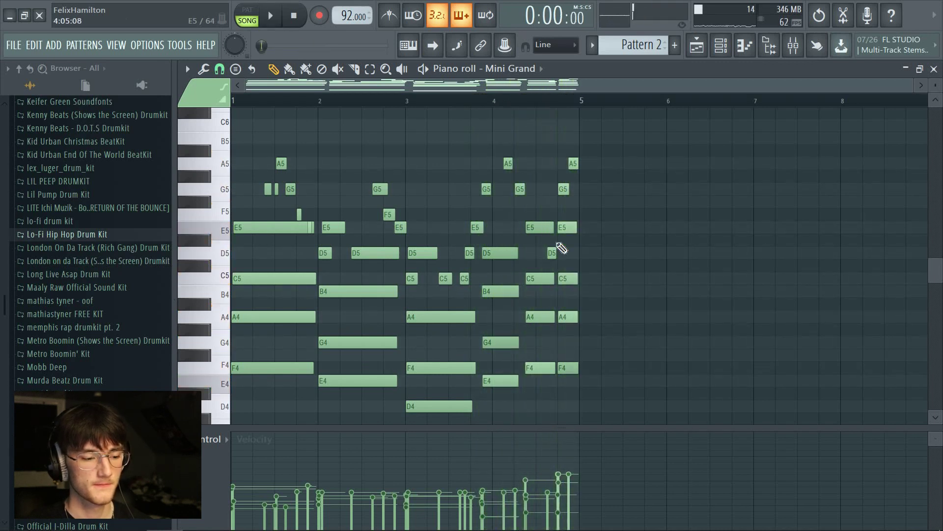
# Transpose all Mini Grand notes down three semitones and play the progression.
pyautogui.scroll(-3, 593, 275)
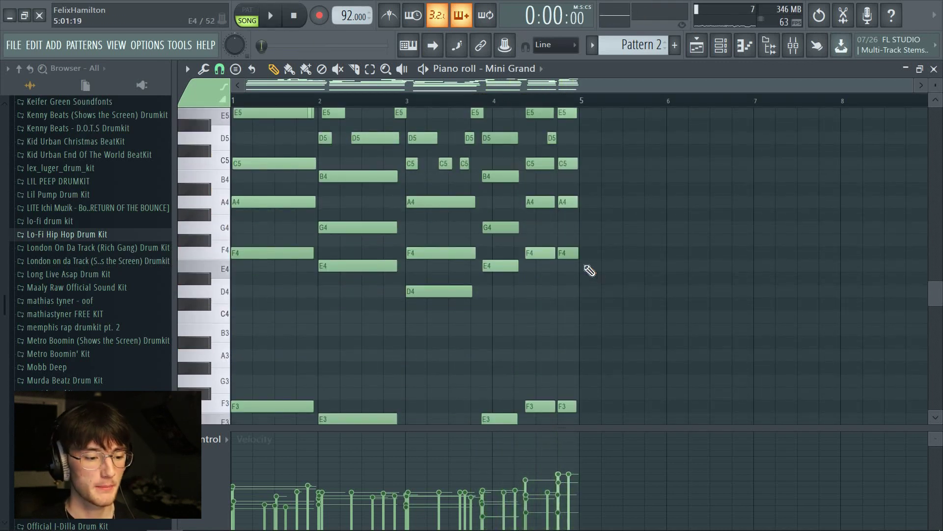
pyautogui.press('Down')
pyautogui.press('Down')
pyautogui.press('Down')
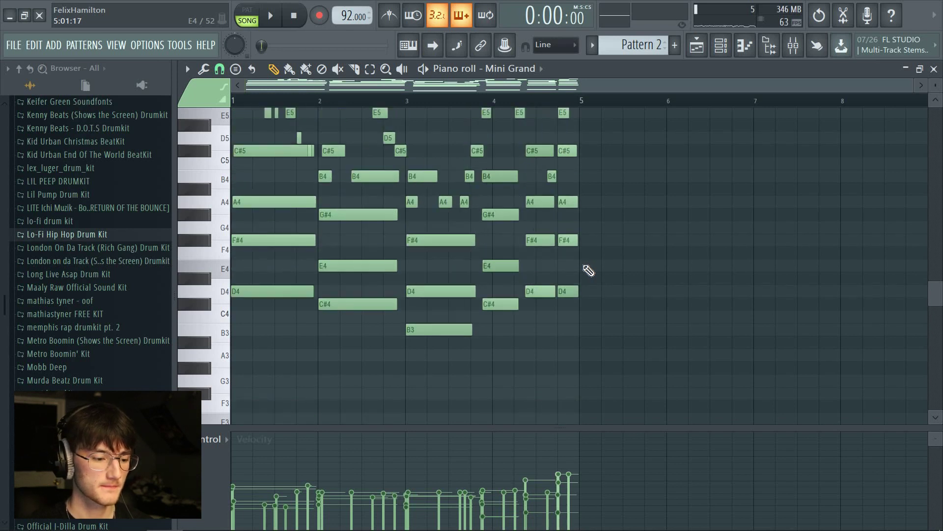
pyautogui.press('space')
pyautogui.scroll(2, 548, 279)
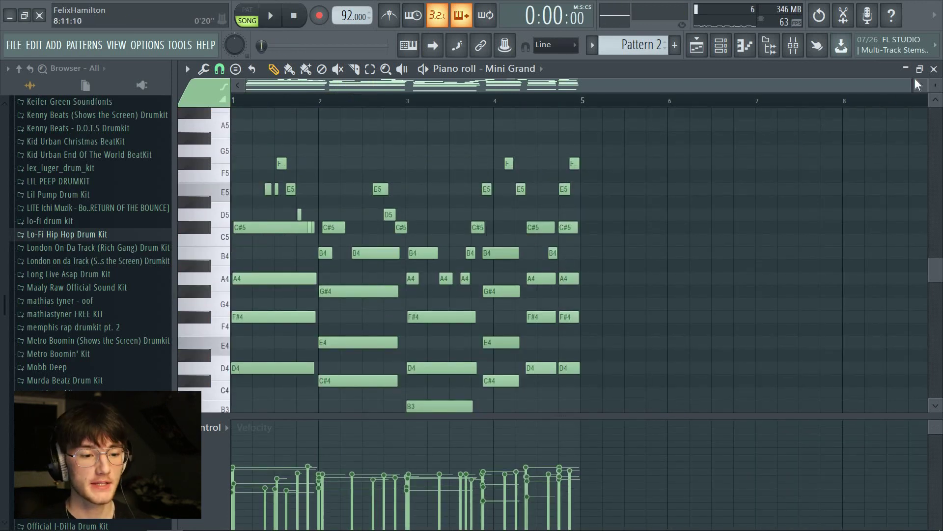
# Close the Mini Grand piano roll and add a Sytrus channel to the channel rack.
pyautogui.click(934, 69)
pyautogui.click(367, 280)
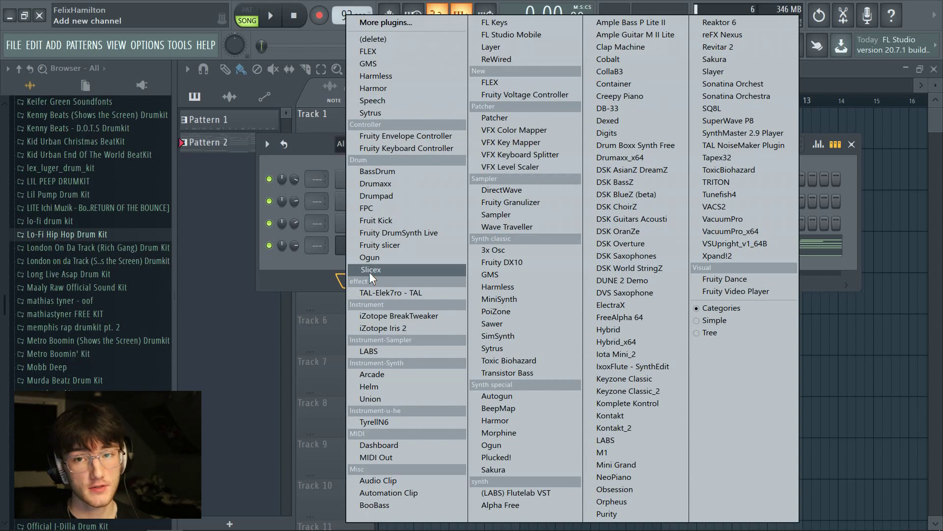
pyautogui.click(391, 114)
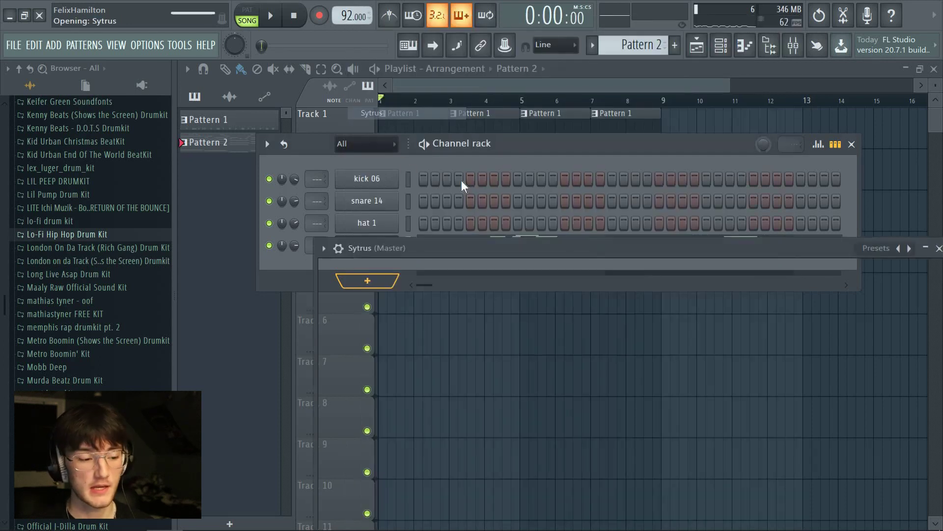
# Load the Default preset in Sytrus and set its master pitch to -24 semitones.
pyautogui.moveTo(462, 241); pyautogui.dragTo(396, 98)
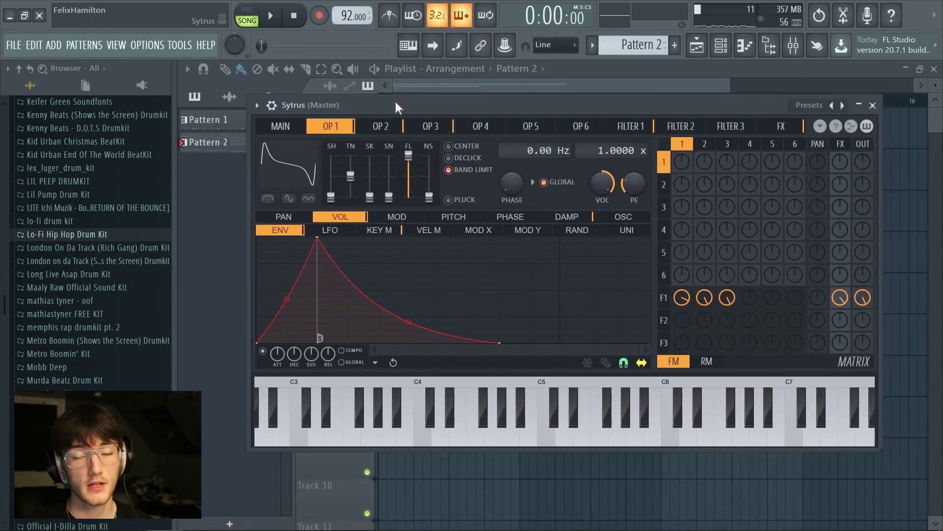
pyautogui.click(256, 105)
pyautogui.moveTo(279, 141)
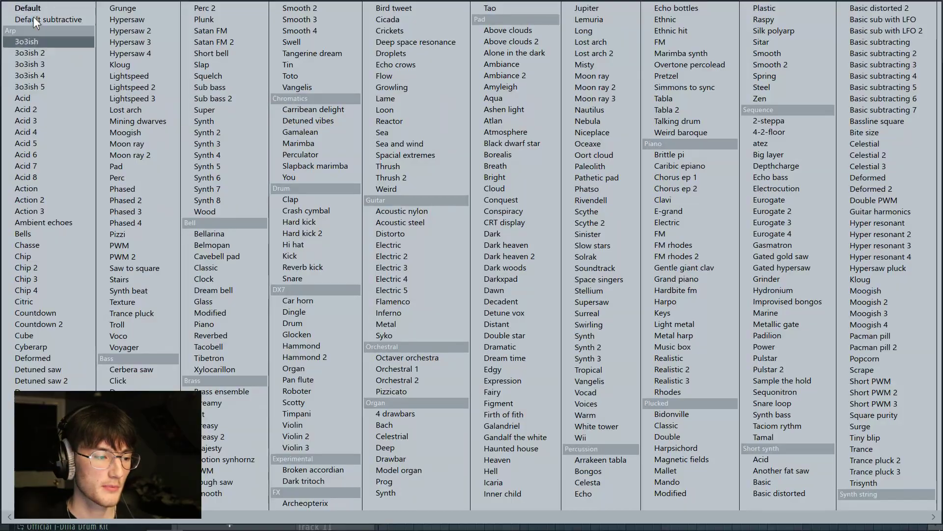
pyautogui.click(32, 8)
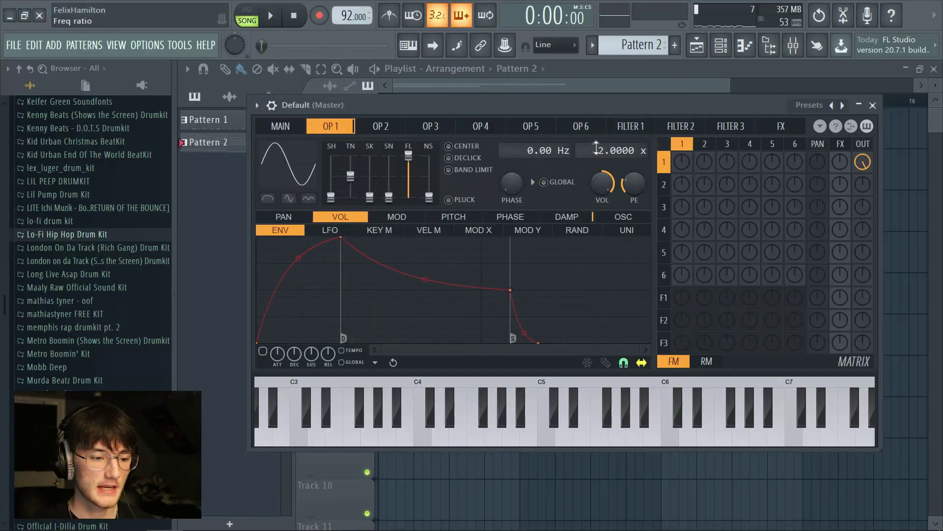
pyautogui.click(280, 126)
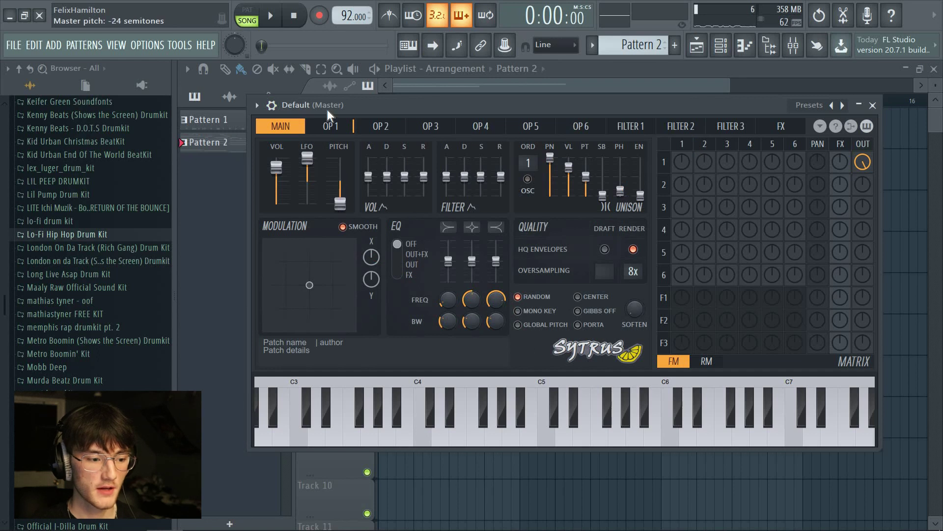
# Slightly raise the shape and skew of Sytrus operator 1 and close the plugin window.
pyautogui.click(344, 127)
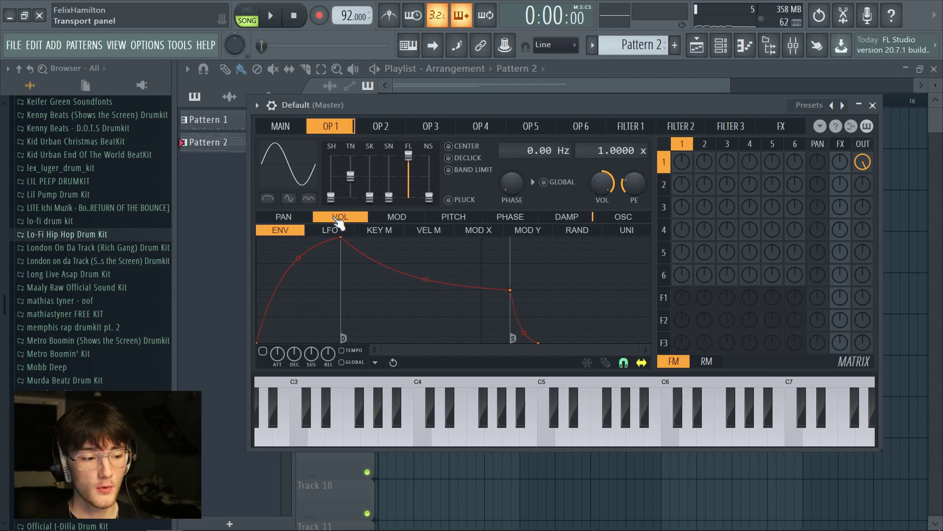
pyautogui.moveTo(351, 174); pyautogui.dragTo(370, 193)
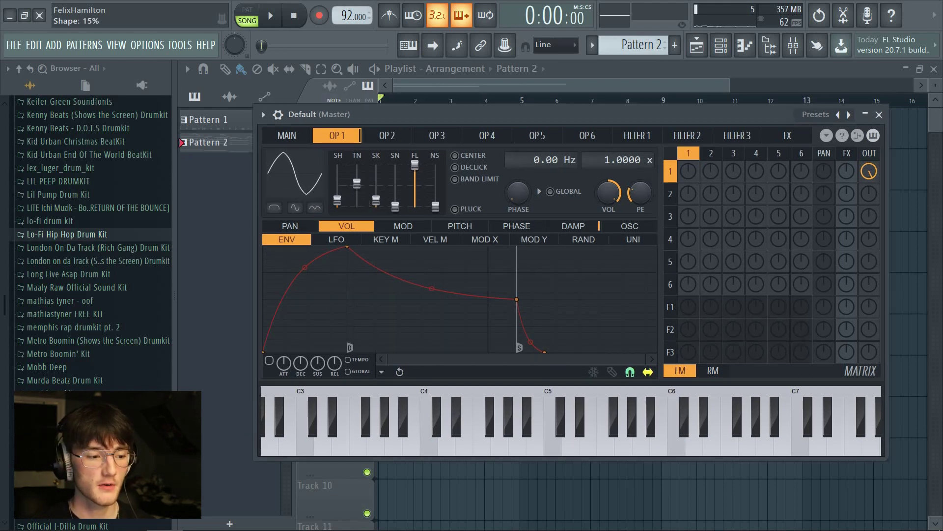
pyautogui.moveTo(337, 199); pyautogui.dragTo(337, 202)
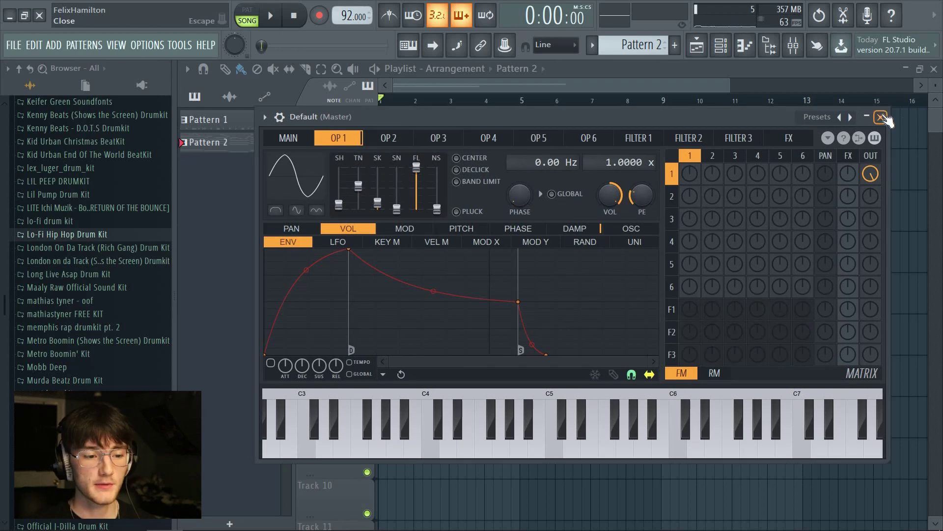
pyautogui.click(879, 114)
# Copy the lowest bass notes from the Mini Grand piano roll into the Default channel's piano roll and play them.
pyautogui.click(427, 248)
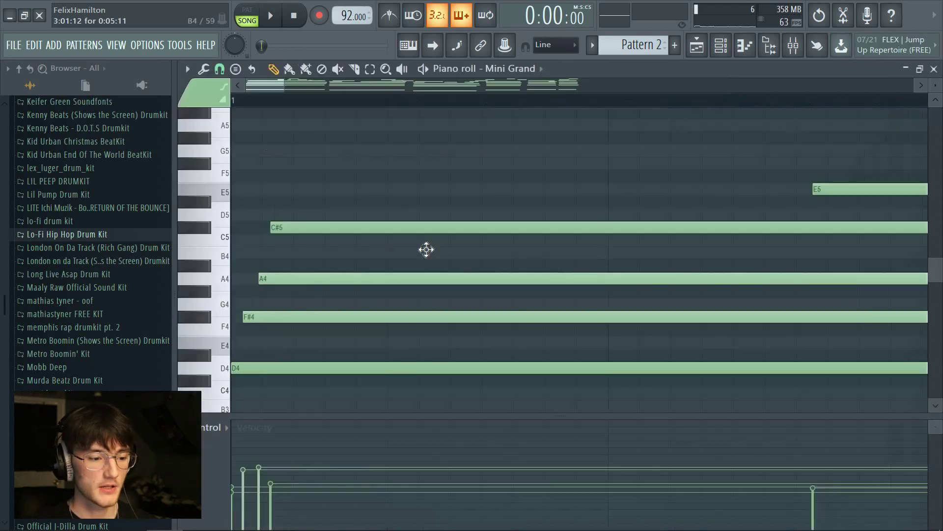
pyautogui.moveTo(280, 335); pyautogui.dragTo(623, 363)
pyautogui.click(934, 68)
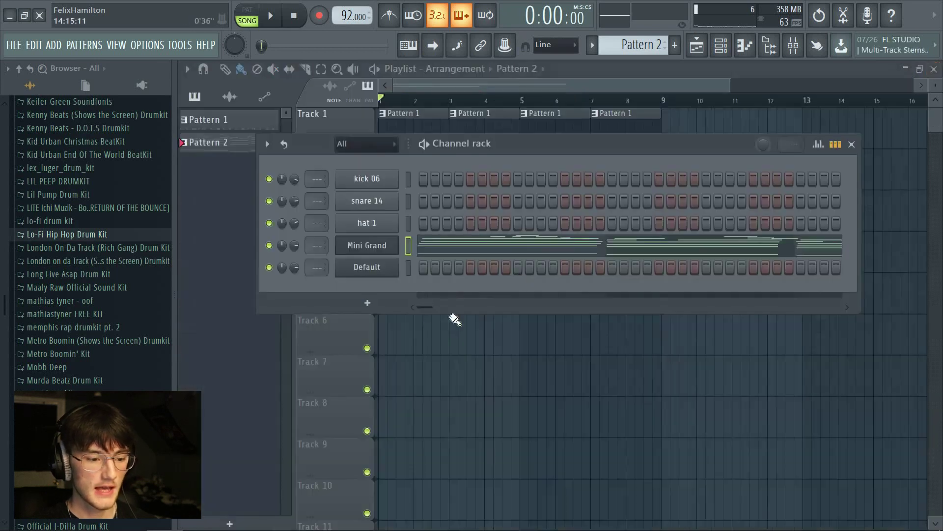
pyautogui.rightClick(391, 268)
pyautogui.click(496, 267)
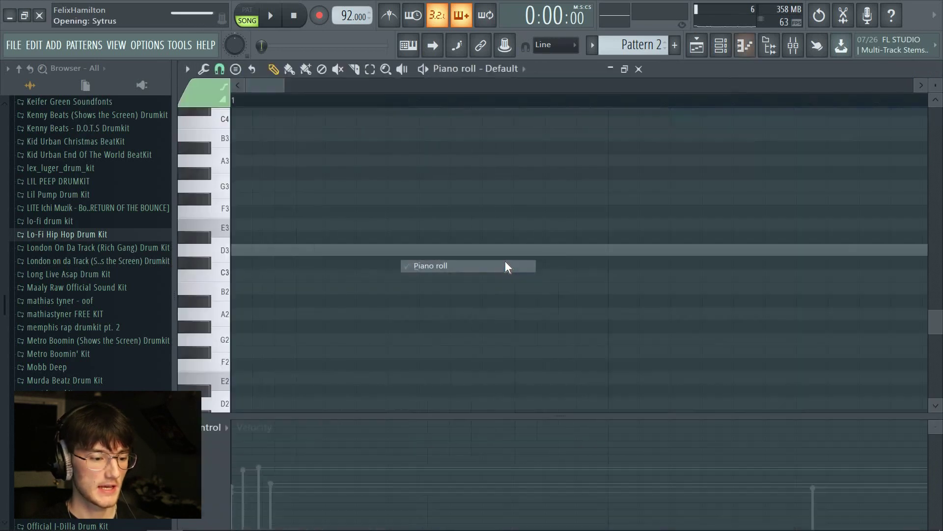
pyautogui.hotkey('ctrl', 'v')
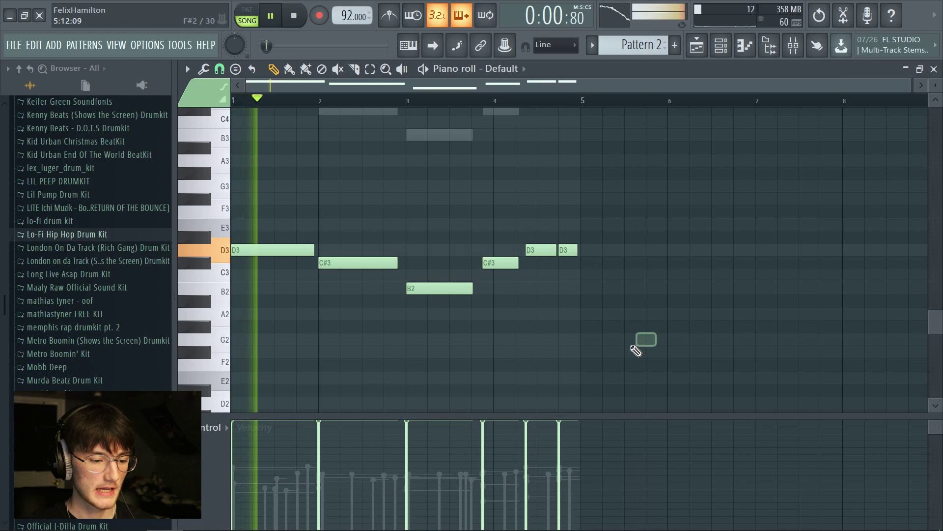
pyautogui.press('space')
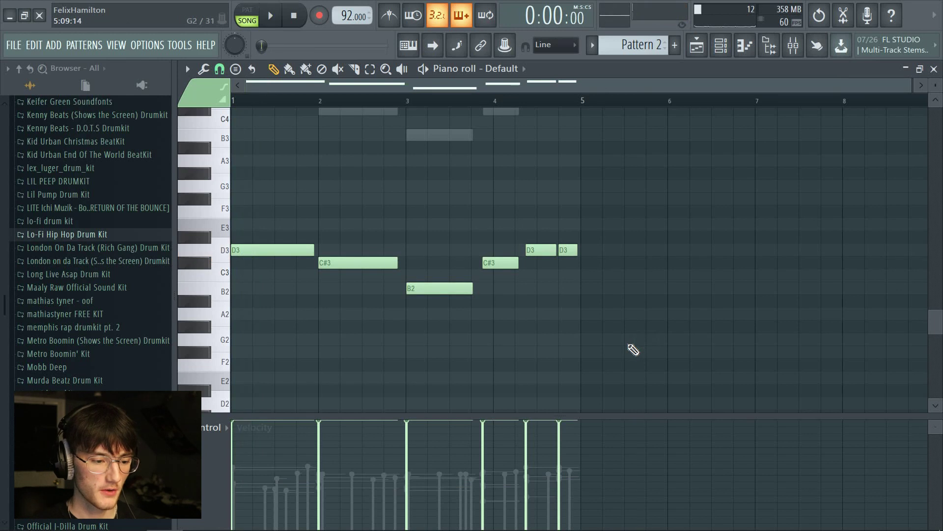
# Transpose the pasted bass notes up one octave and play the pattern.
pyautogui.hotkey('ctrl', 'Up')
pyautogui.press('space')
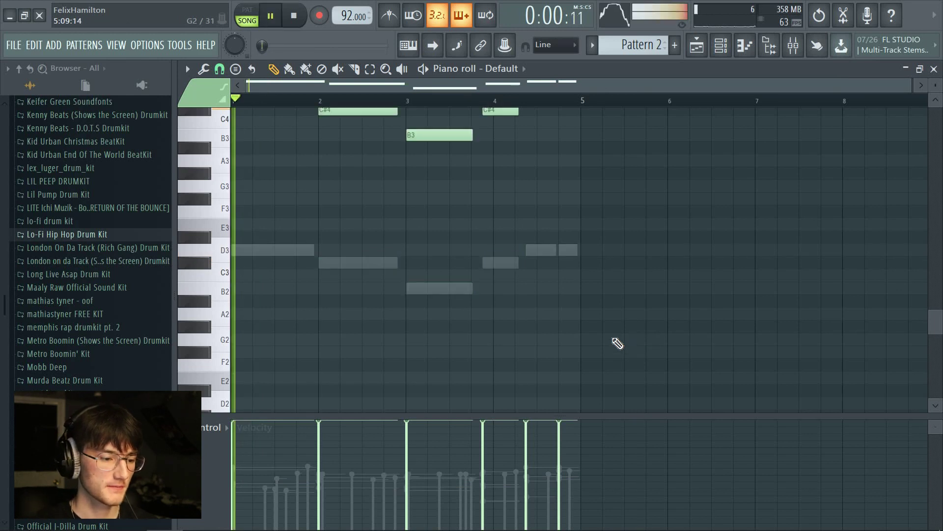
pyautogui.scroll(2, 501, 337)
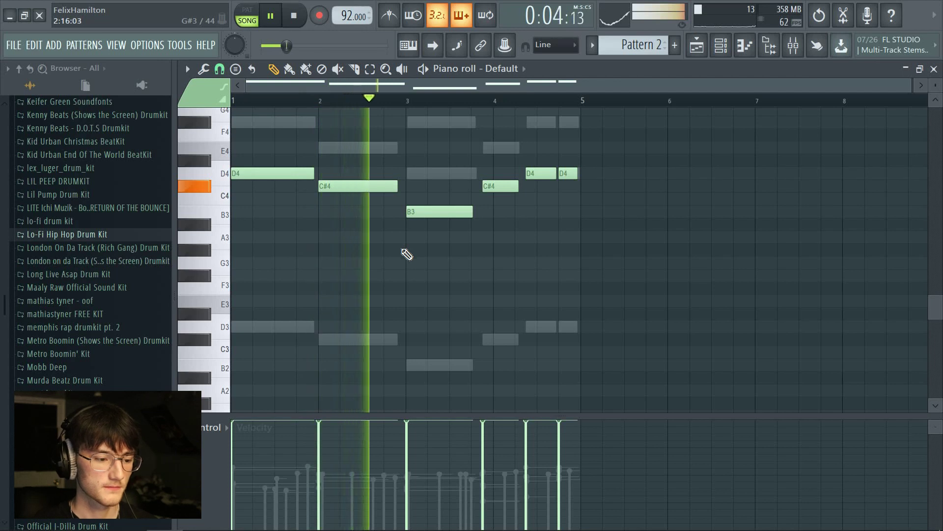
pyautogui.press('space')
# Try the bass notes another octave higher, bring them back down one octave and play the pattern again.
pyautogui.scroll(1, 422, 277)
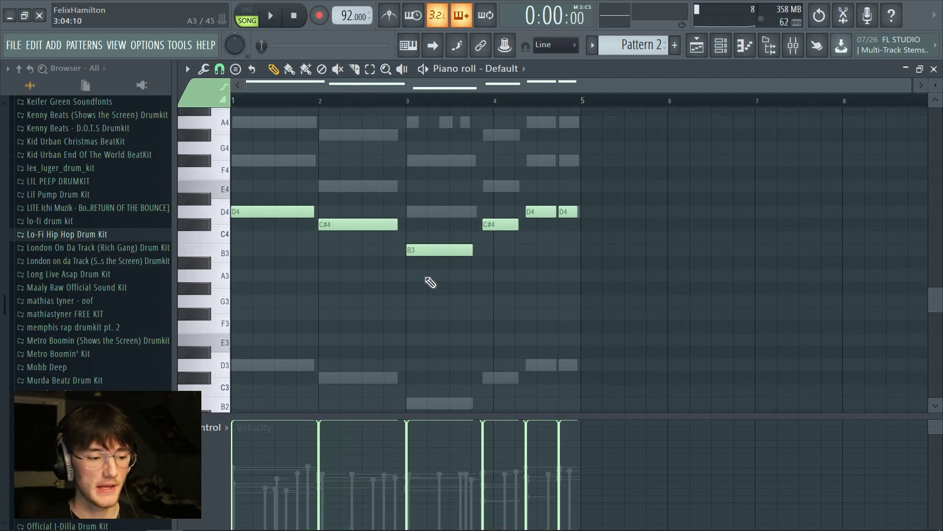
pyautogui.hotkey('ctrl', 'Up')
pyautogui.scroll(2, 418, 283)
pyautogui.press('space')
pyautogui.press('space')
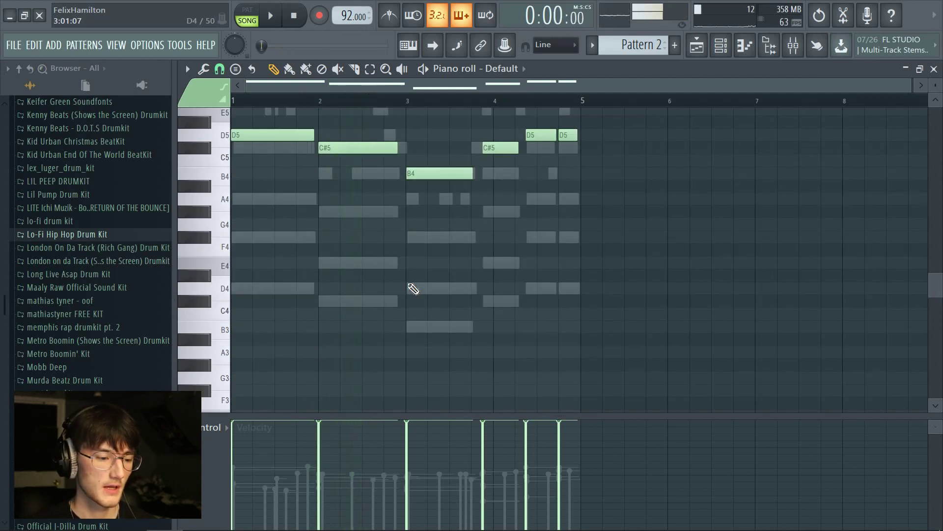
pyautogui.hotkey('ctrl', 'Down')
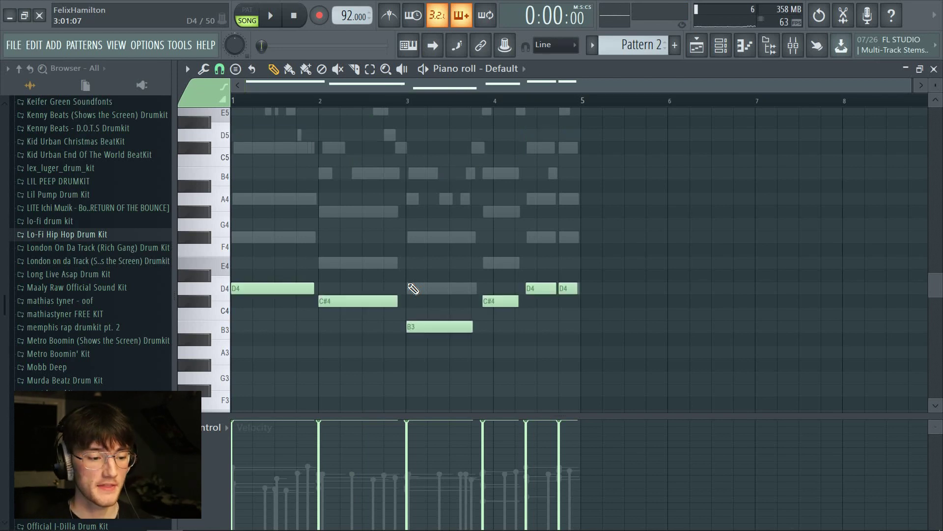
pyautogui.press('space')
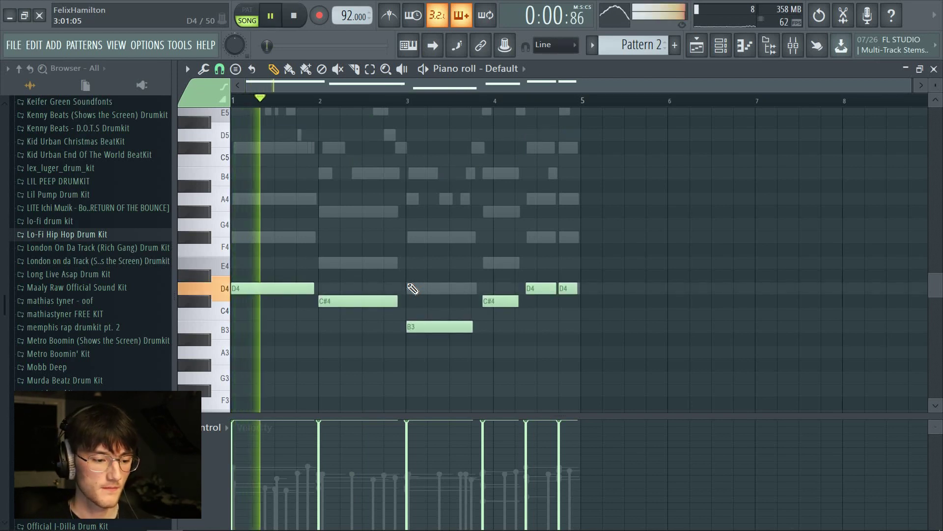
pyautogui.press('space')
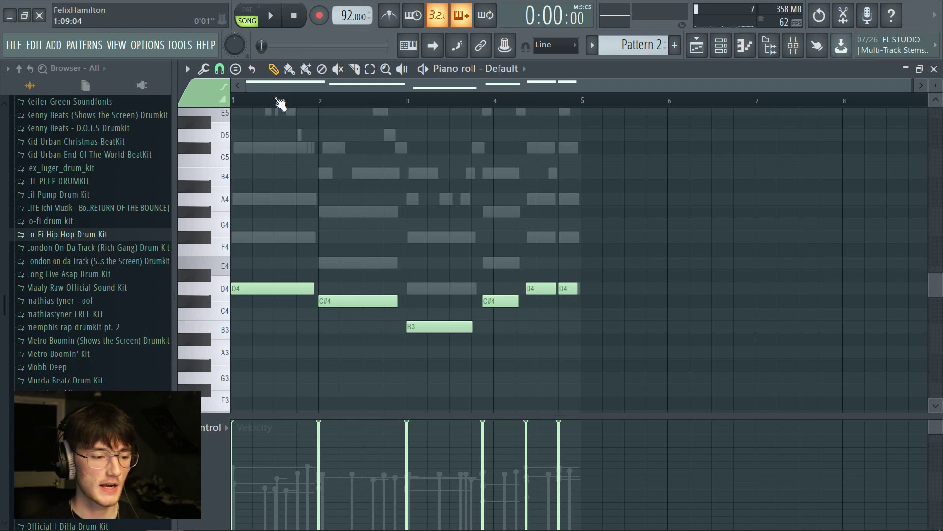
# Shorten the first D4 bass note to about five steps and play the pattern.
pyautogui.scroll(2, 281, 89)
pyautogui.scroll(2, 283, 292)
pyautogui.moveTo(343, 286); pyautogui.dragTo(299, 292)
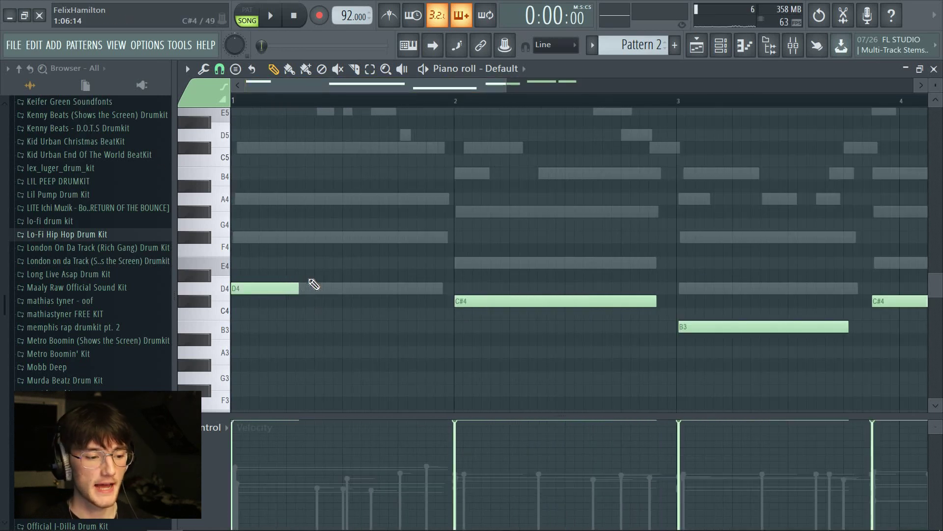
pyautogui.press('space')
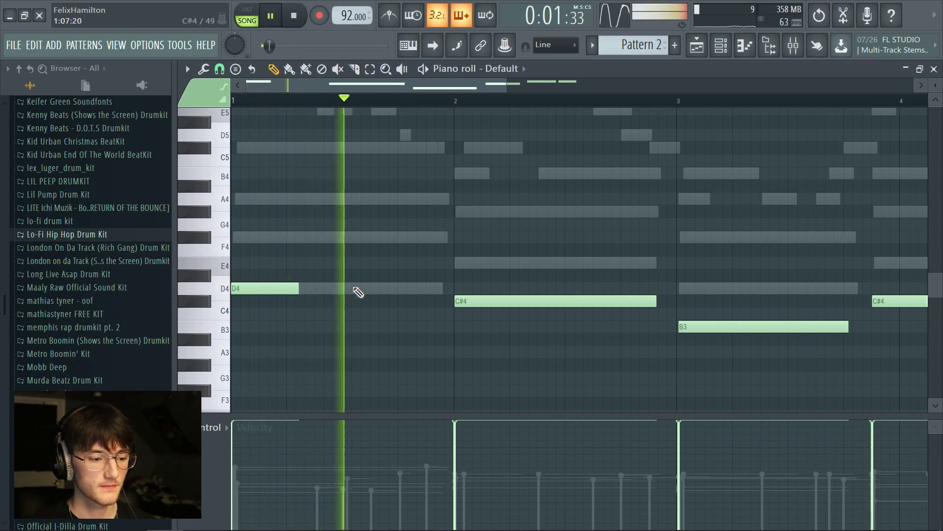
pyautogui.press('space')
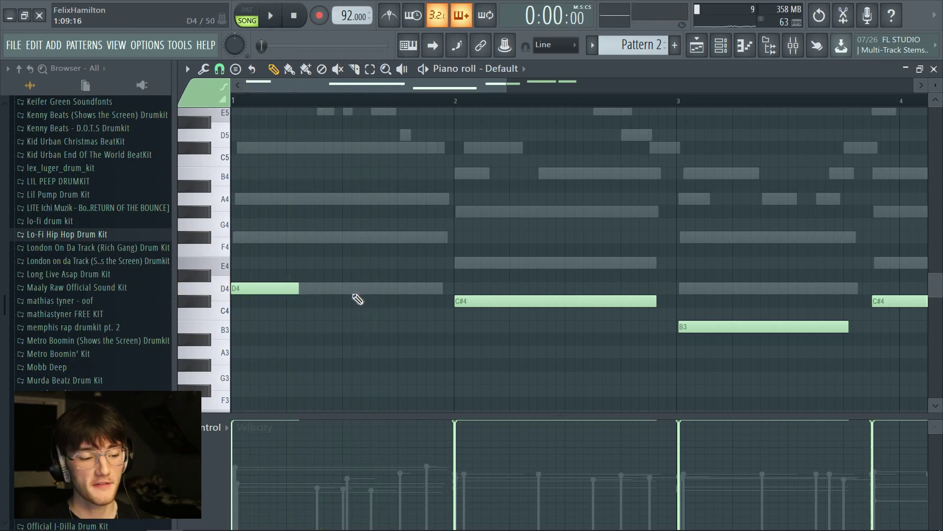
pyautogui.click(344, 293)
pyautogui.moveTo(408, 292); pyautogui.dragTo(385, 292)
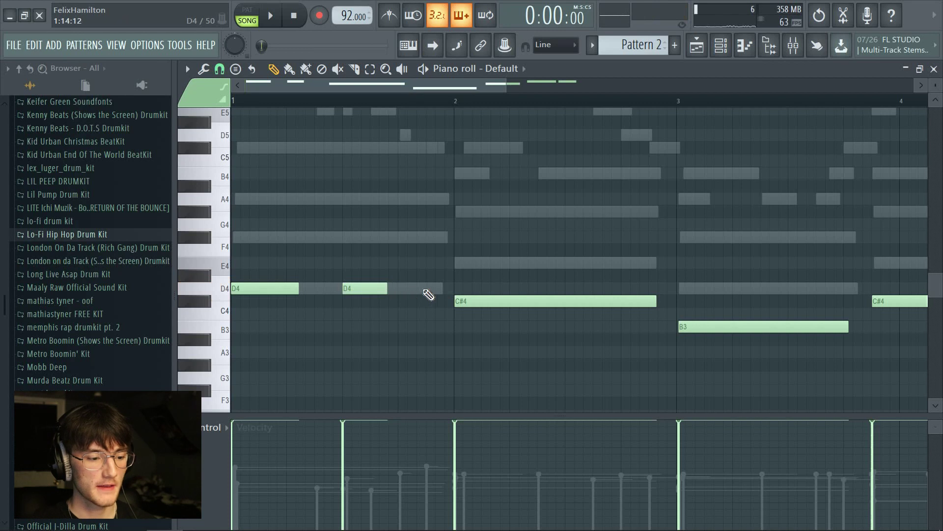
pyautogui.click(423, 292)
pyautogui.moveTo(449, 290); pyautogui.dragTo(456, 289)
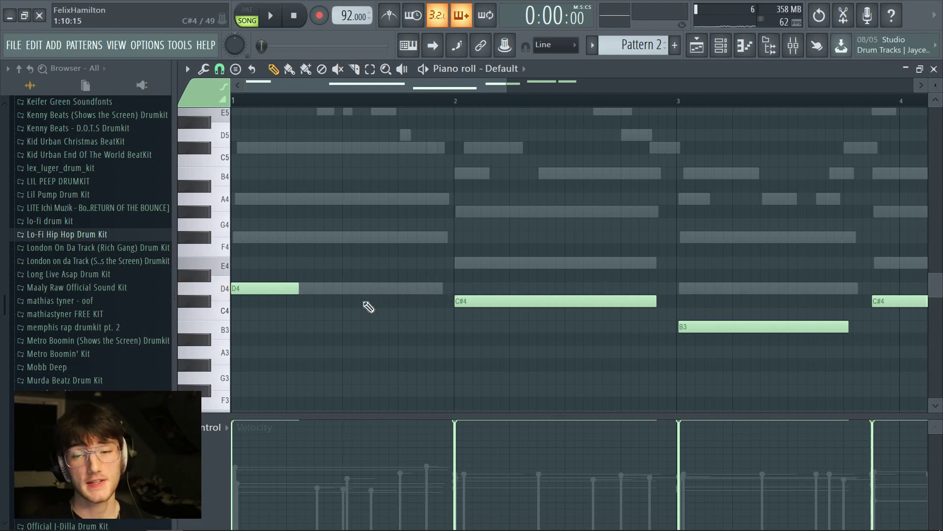
# Add two D4 bass notes, each about three steps long, on beats 3 and 4 of bar 1.
pyautogui.click(344, 289)
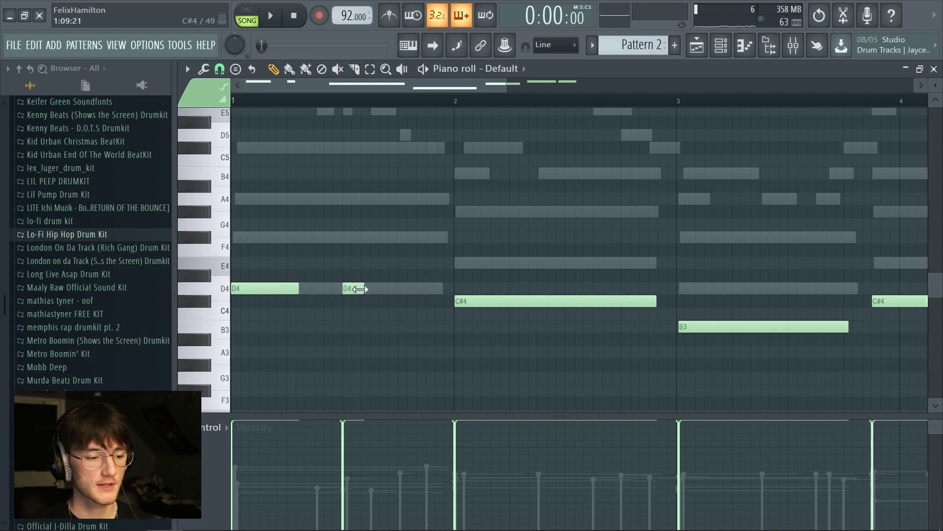
pyautogui.moveTo(381, 289); pyautogui.dragTo(387, 289)
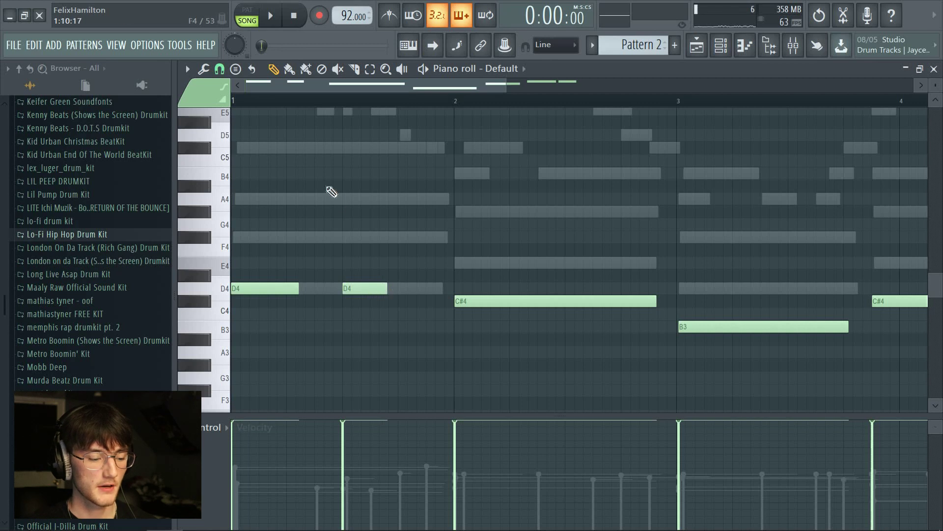
pyautogui.click(400, 291)
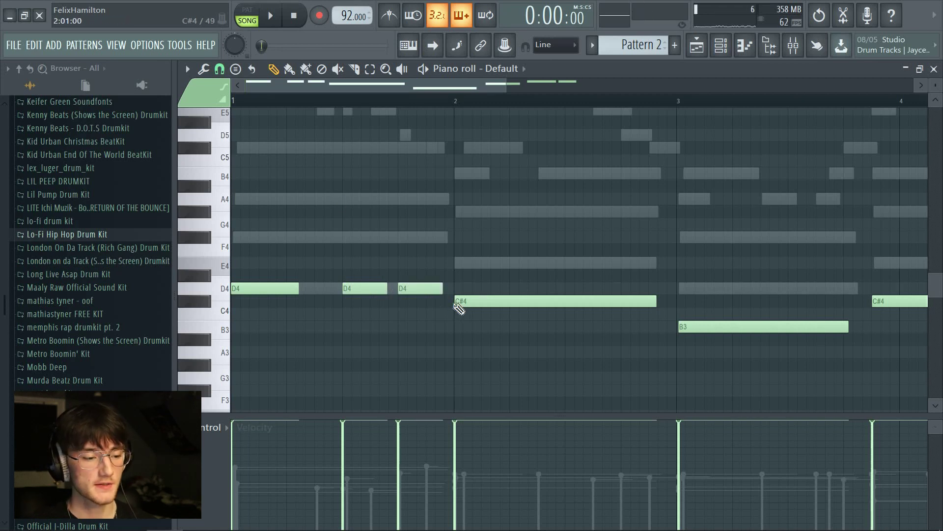
# Break the bass notes in bars 2 to 4 into a rhythm of short C#4, B3 and D4 notes and close the piano roll.
pyautogui.moveTo(457, 302); pyautogui.dragTo(509, 301)
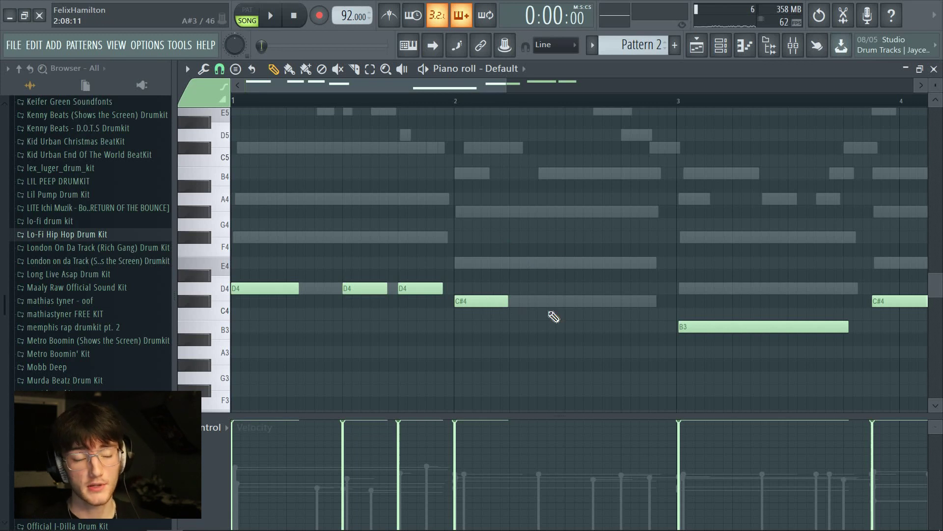
pyautogui.click(490, 306)
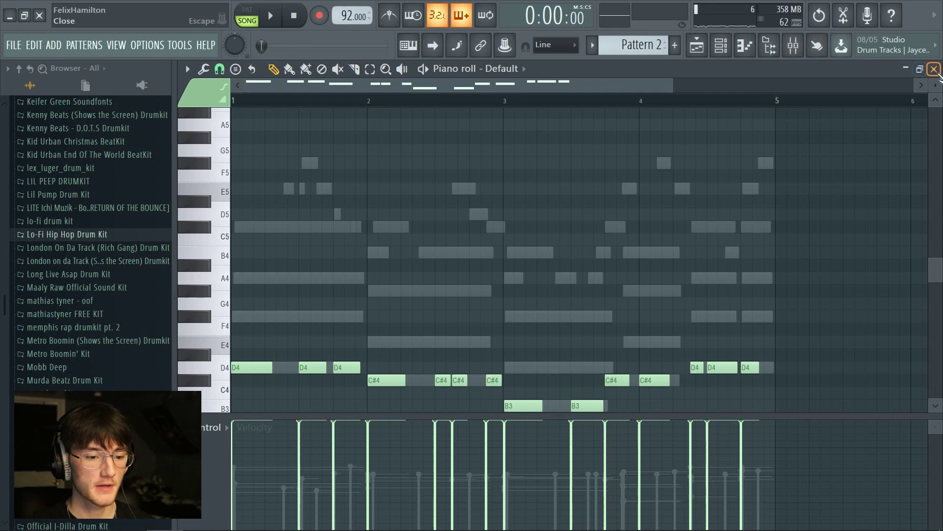
pyautogui.click(934, 68)
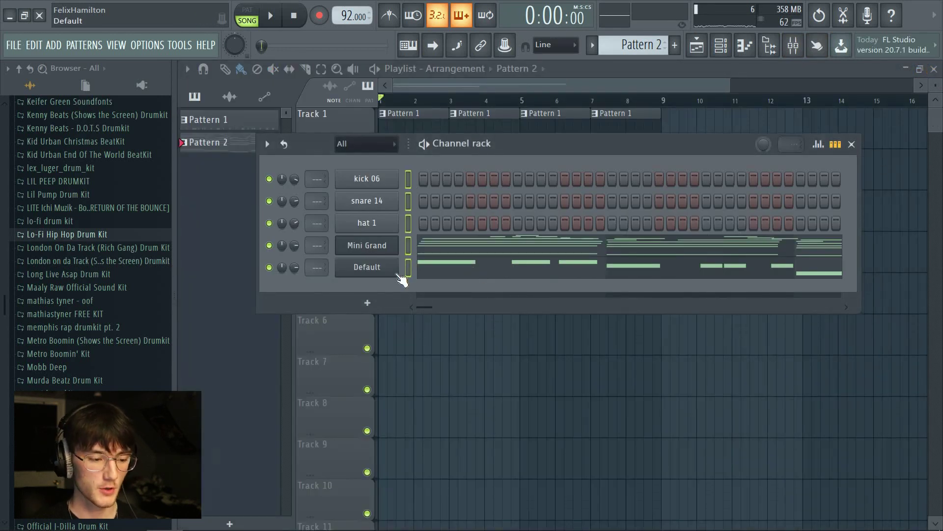
# Route the kick, snare, hat, Mini Grand and Default channels to mixer inserts 1 to 5 and show the mixer.
pyautogui.press('F9')
pyautogui.click(296, 116)
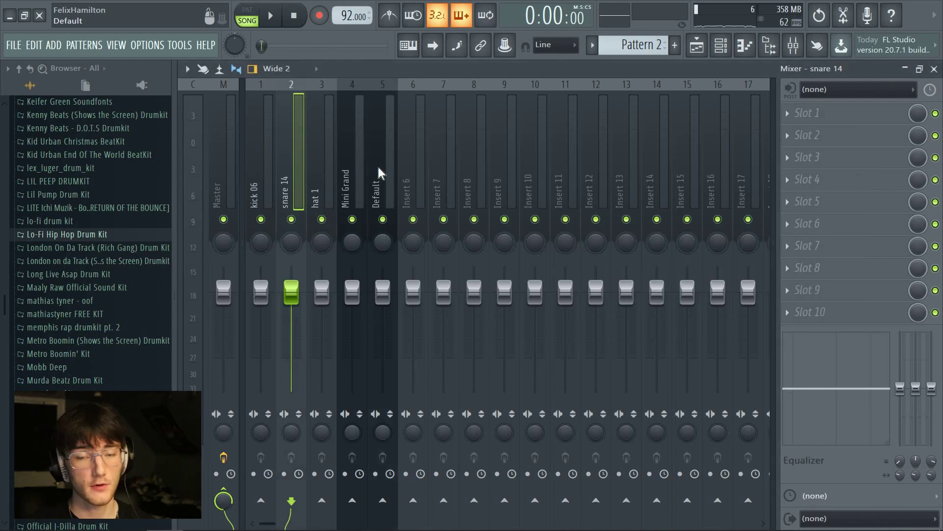
# Solo the Mini Grand mixer track and play the piano on its own.
pyautogui.click(355, 183)
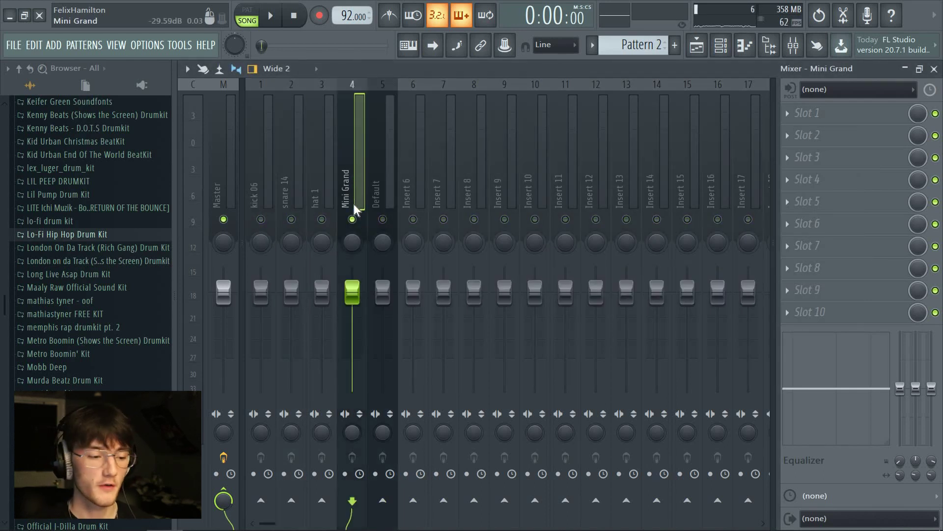
pyautogui.press('space')
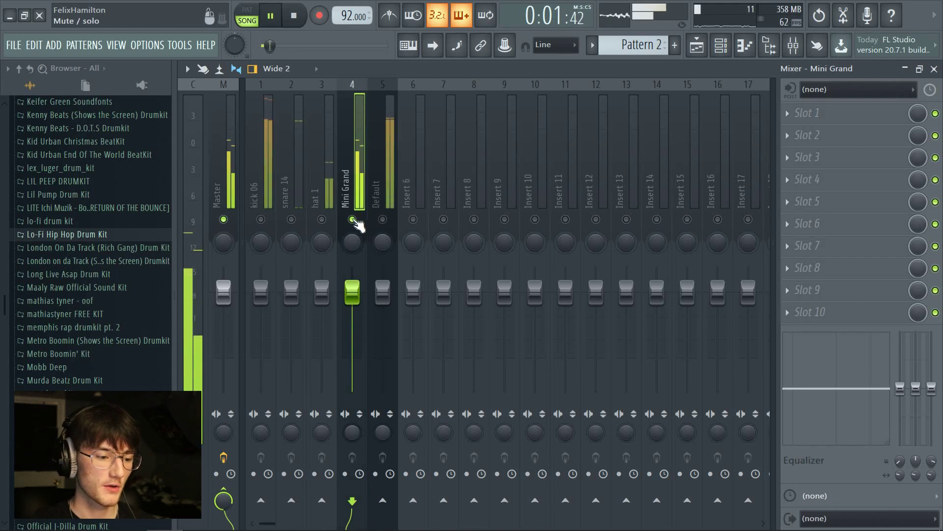
pyautogui.press('space')
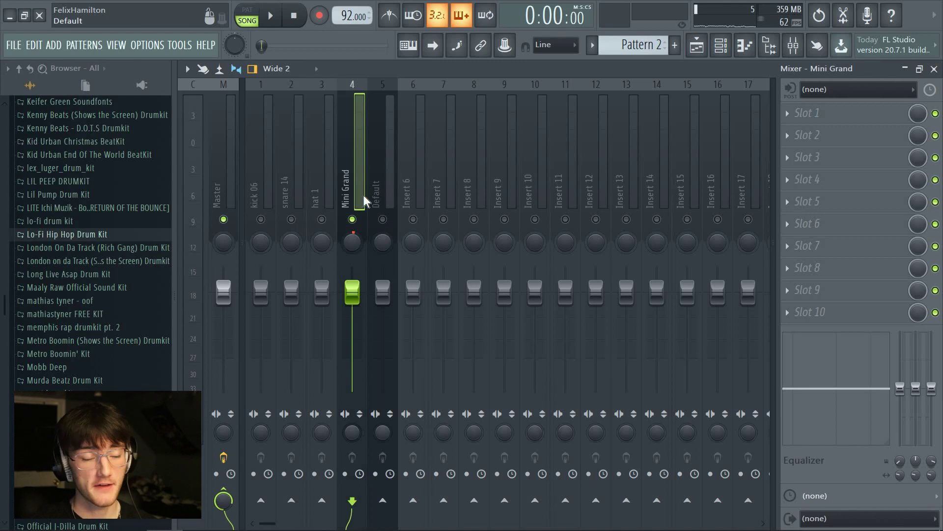
# Add OTT to the Mini Grand mixer track, listen to the effect and move it up to slot 1.
pyautogui.click(804, 158)
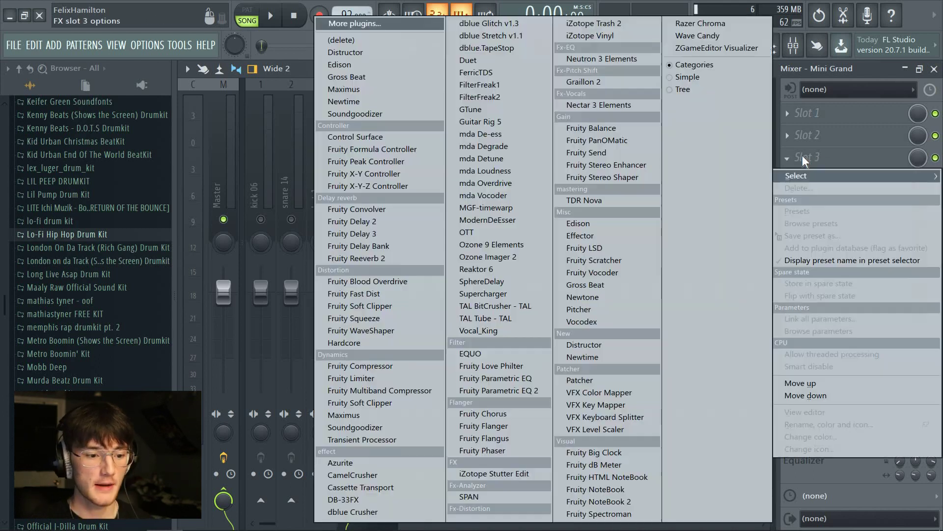
pyautogui.click(472, 234)
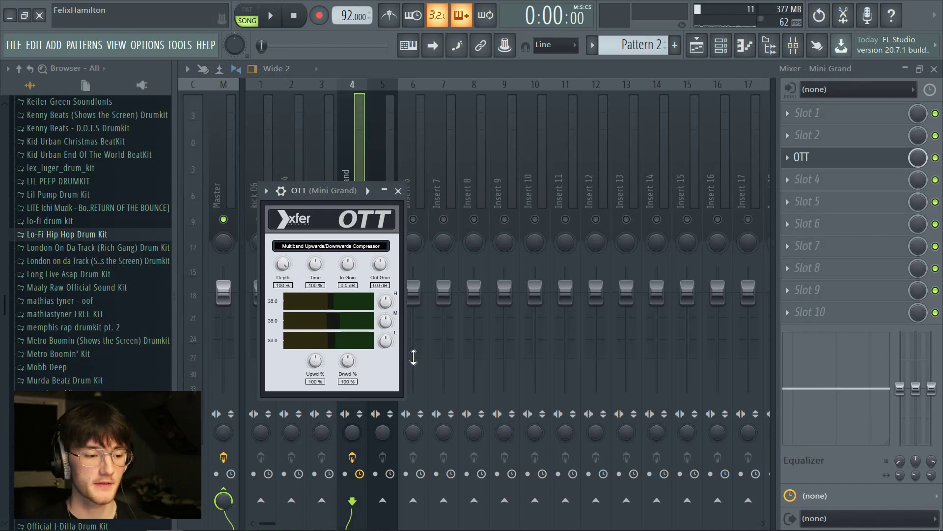
pyautogui.press('space')
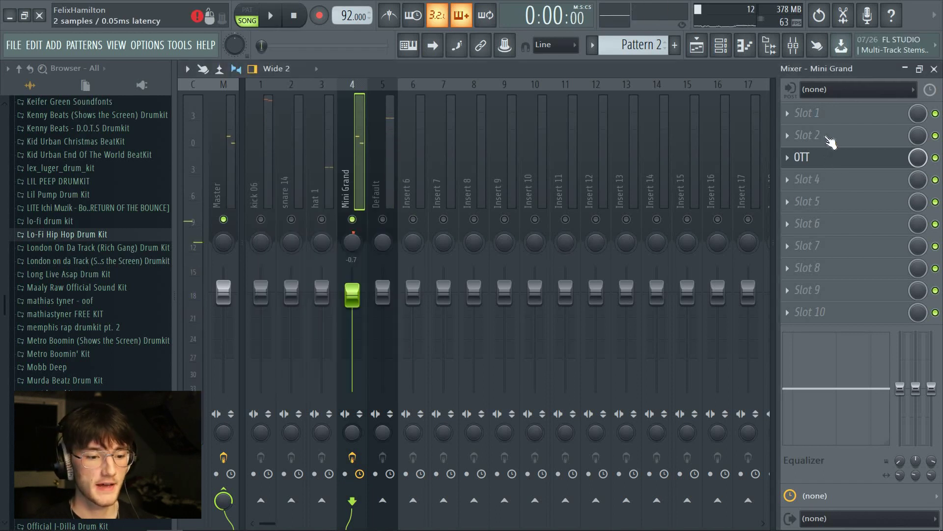
pyautogui.scroll(2, 827, 139)
# Load Fruity Reeverb 2 into slot 4 of the Mini Grand track, play the piano and close the plugin window.
pyautogui.click(798, 176)
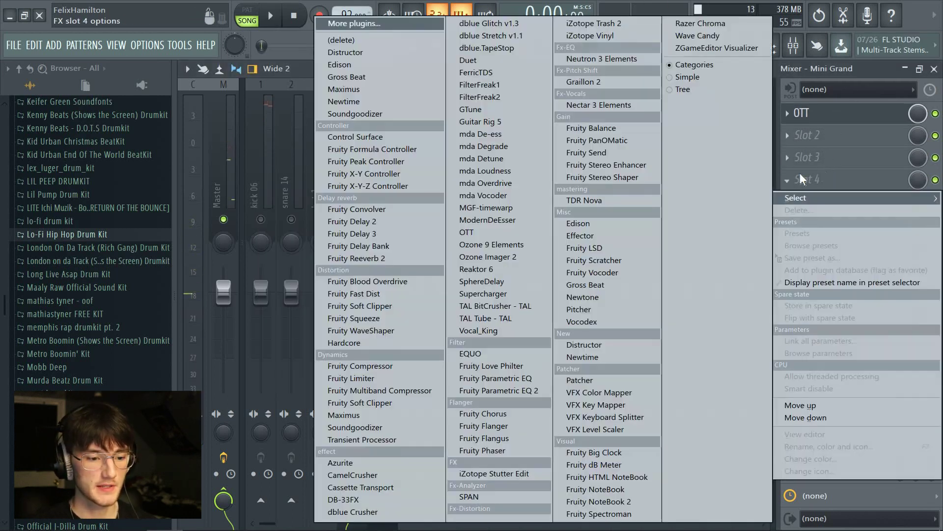
pyautogui.click(386, 263)
pyautogui.press('space')
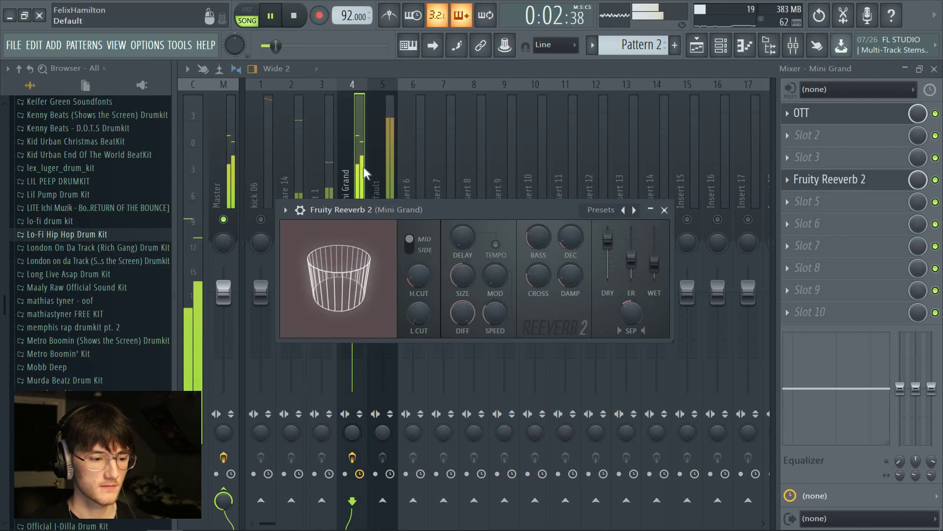
pyautogui.press('Escape')
# Lower the Mini Grand track's volume slightly, stop playback and turn its stereo separation toward the wider side.
pyautogui.moveTo(356, 296); pyautogui.dragTo(358, 330)
pyautogui.press('space')
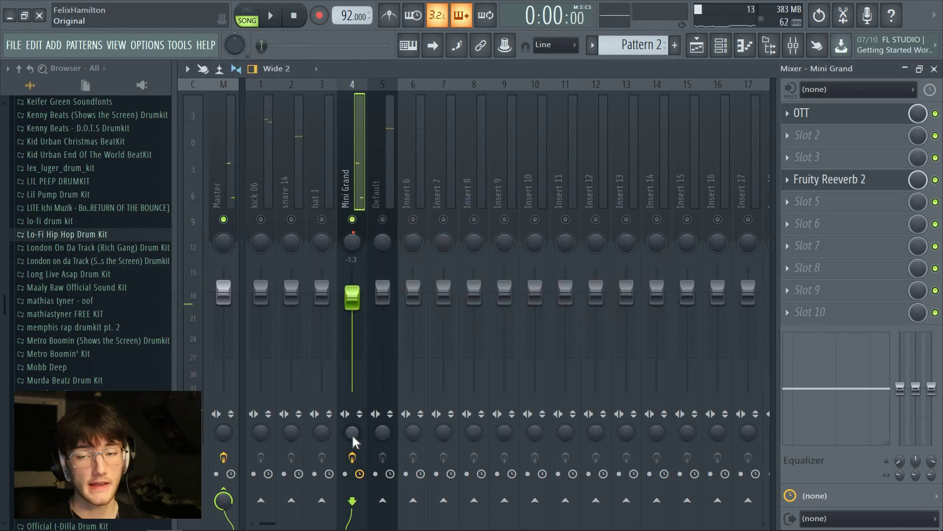
pyautogui.moveTo(352, 432); pyautogui.dragTo(352, 453)
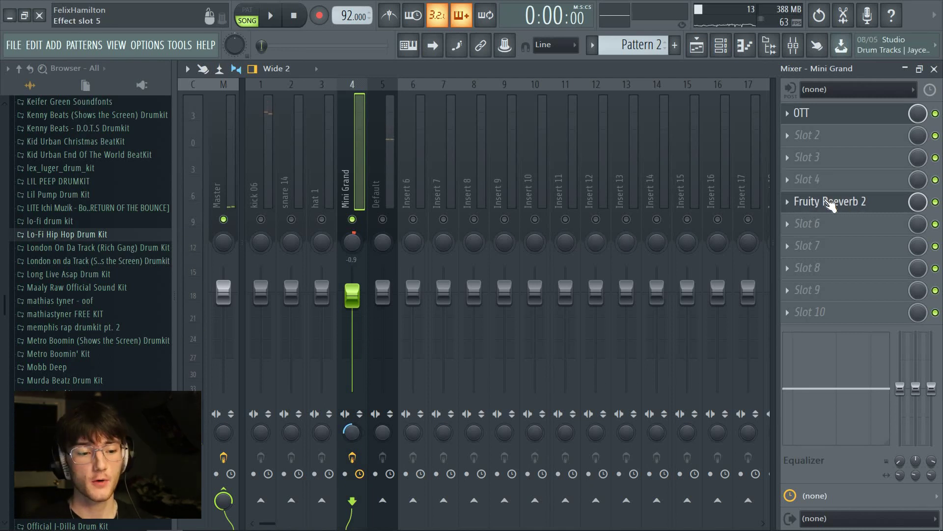
pyautogui.click(826, 181)
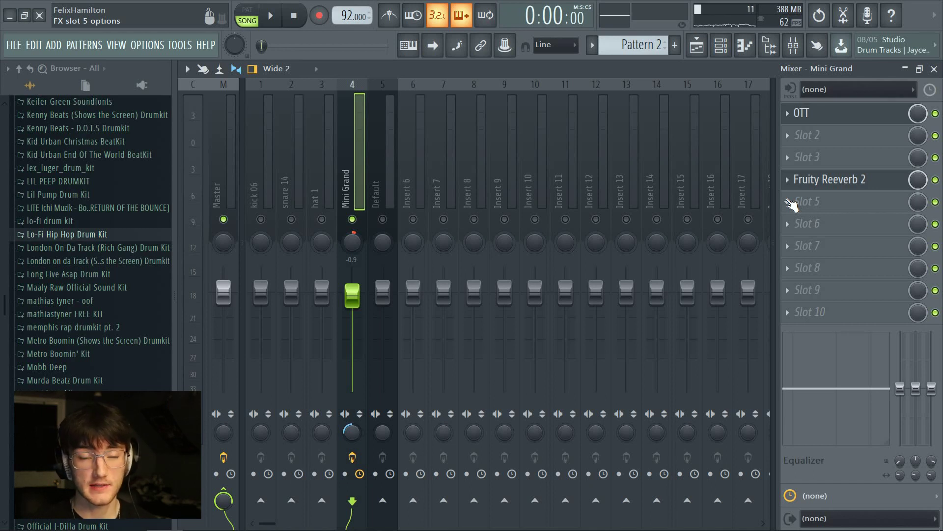
# Arm the Mini Grand mixer track and render it for the full song as a 32Bit float stereo WAV.
pyautogui.click(347, 474)
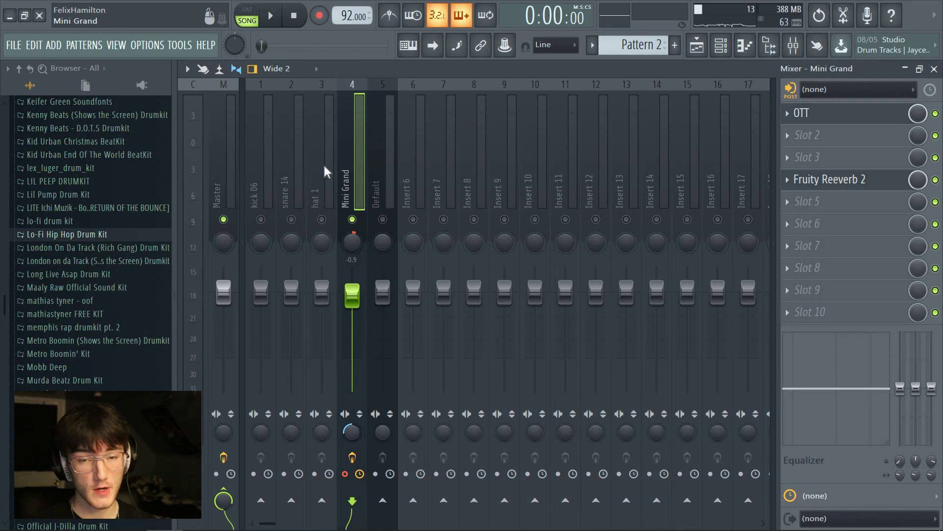
pyautogui.hotkey('ctrl', 'r')
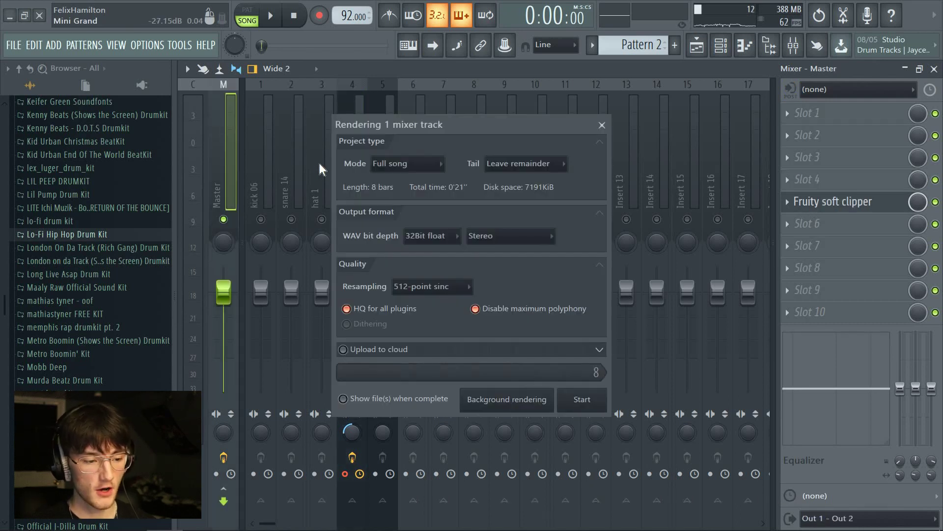
pyautogui.moveTo(405, 130); pyautogui.dragTo(428, 134)
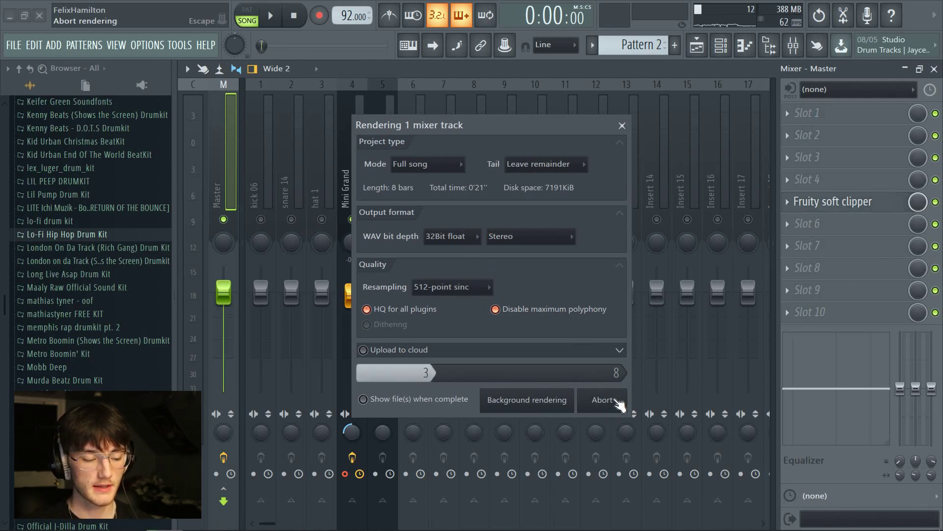
# Slice the rendered Mini Grand audio clip at bar 5 in the playlist and delete its silent second half.
pyautogui.click(697, 45)
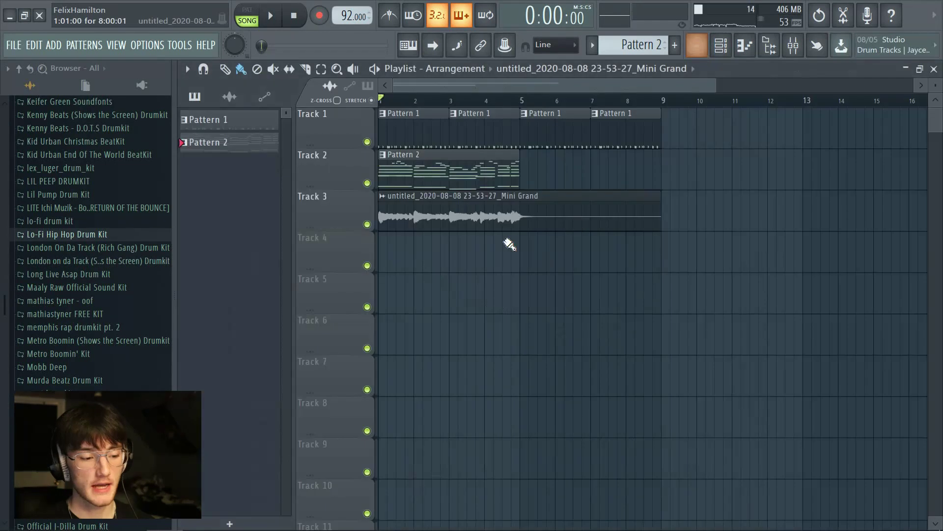
pyautogui.click(305, 69)
pyautogui.moveTo(536, 250); pyautogui.dragTo(534, 251)
pyautogui.click(225, 70)
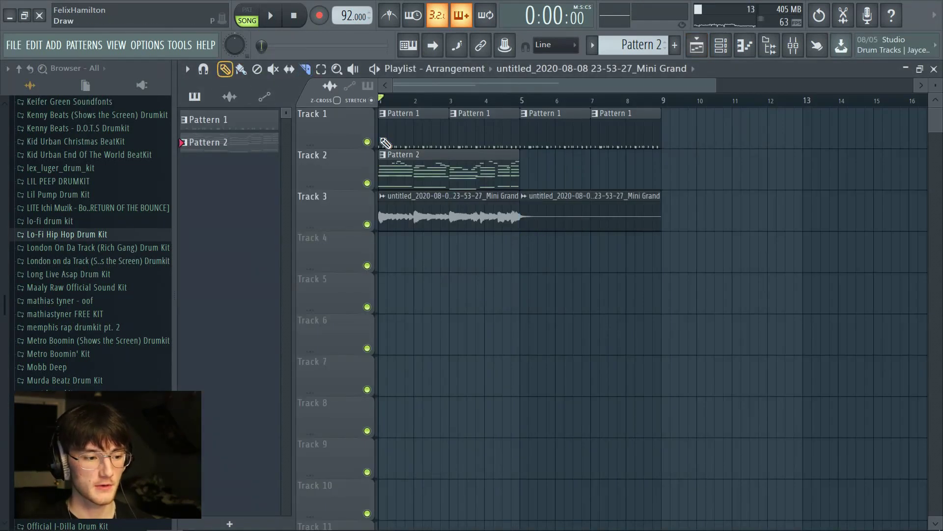
pyautogui.rightClick(616, 229)
# Solo playlist Track 3 and play the rendered piano clip on its own.
pyautogui.keyDown('ctrl'); pyautogui.click(367, 224); pyautogui.keyUp('ctrl')
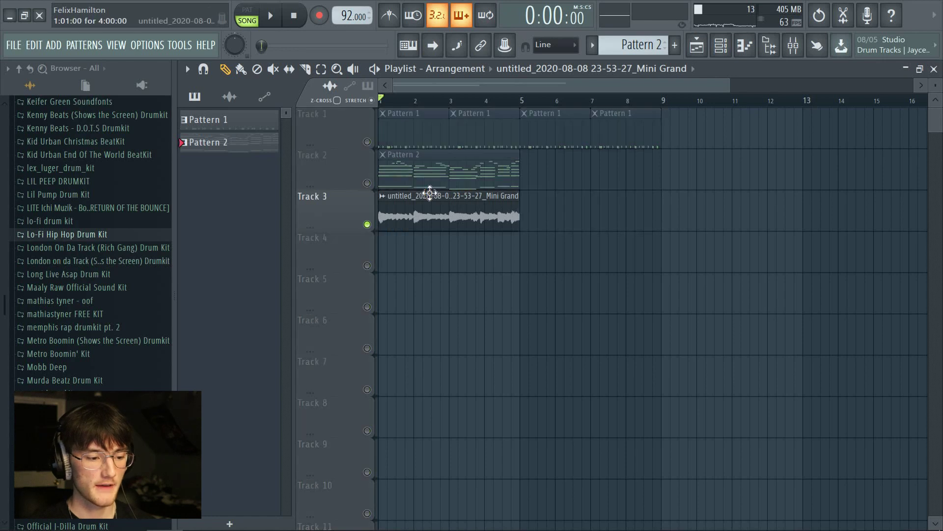
pyautogui.press('space')
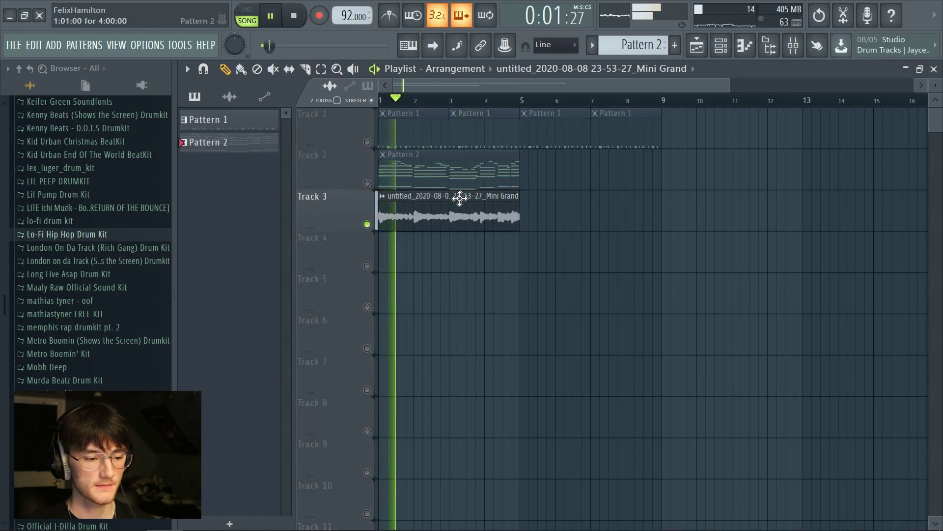
pyautogui.press('space')
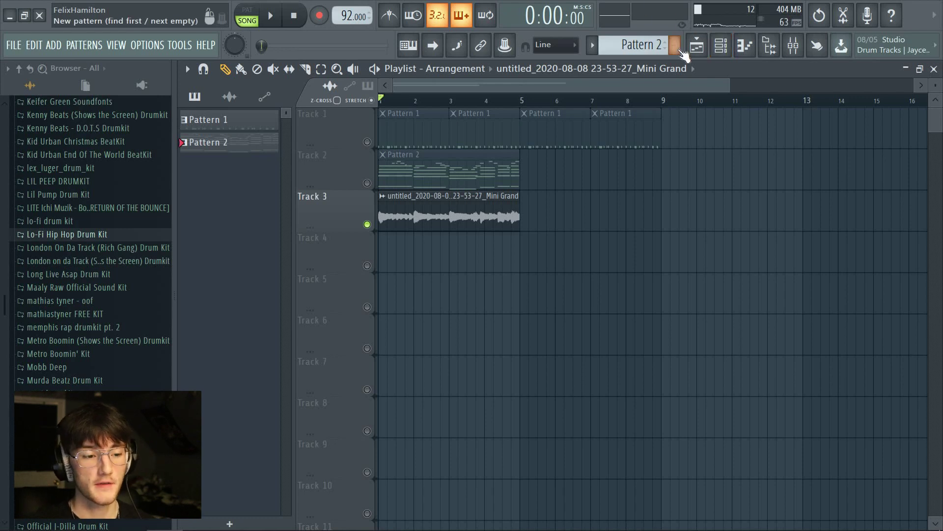
# Replace the Mini Grand instrument channel with the (delete) option to remove its plugin.
pyautogui.press('F6')
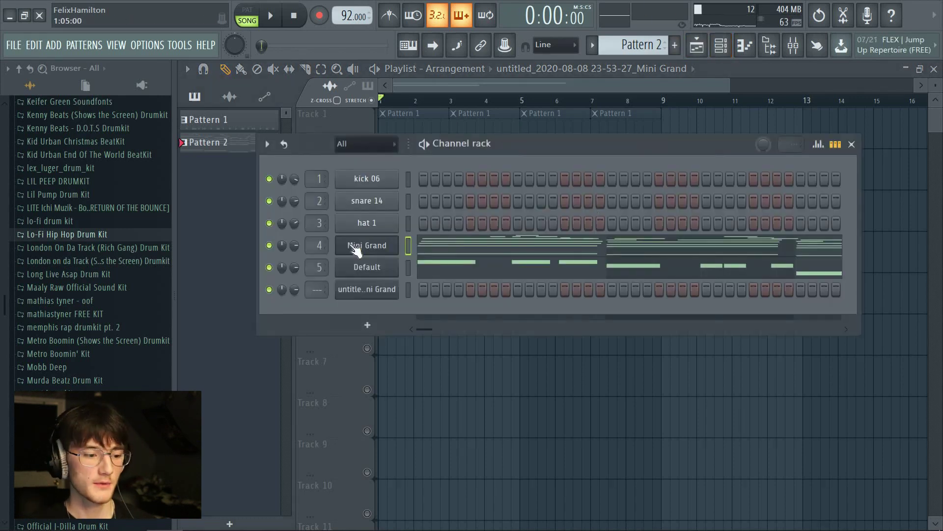
pyautogui.rightClick(363, 244)
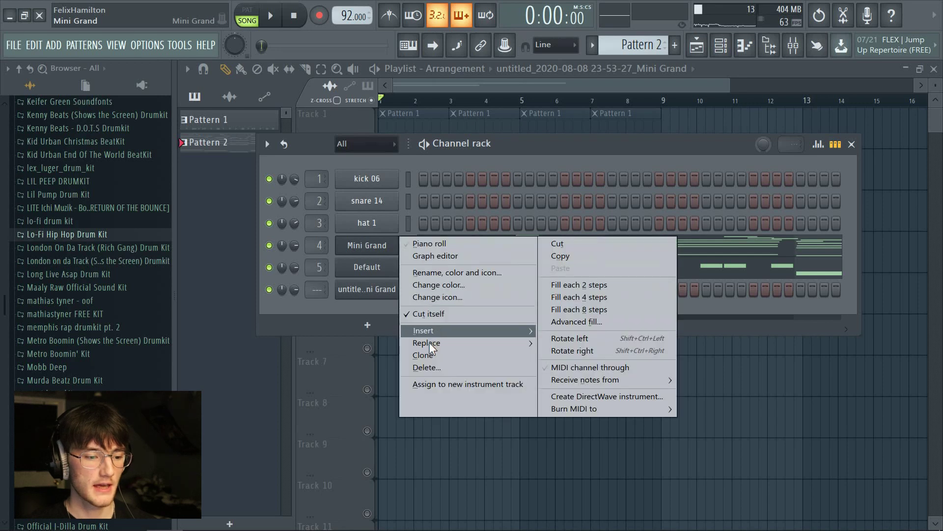
pyautogui.moveTo(429, 343)
pyautogui.click(40, 52)
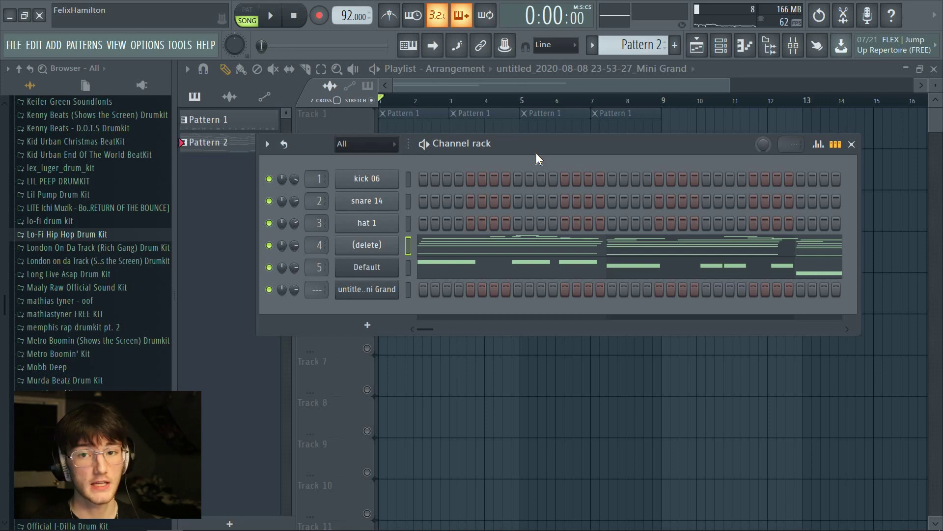
# Move the rendered Mini Grand audio channel above Default, route it to mixer insert 4 and close the open windows.
pyautogui.click(378, 249)
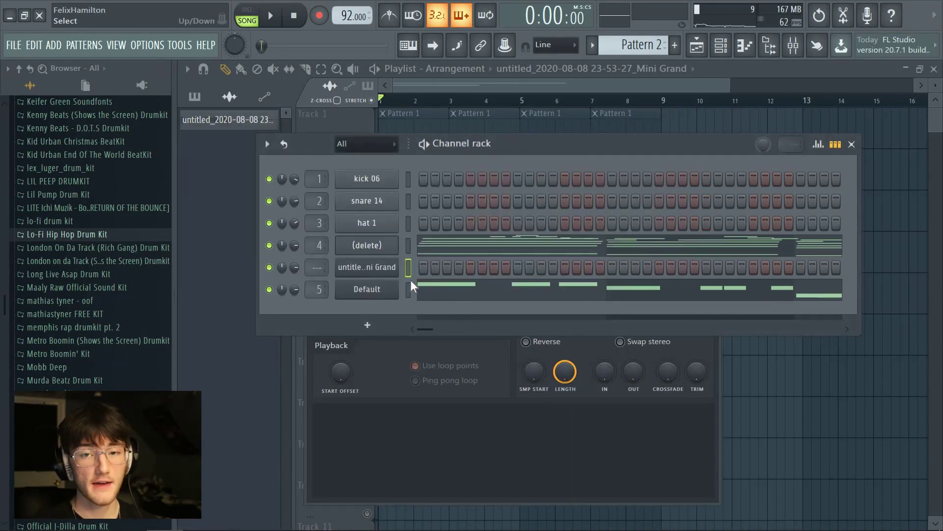
pyautogui.scroll(4, 317, 267)
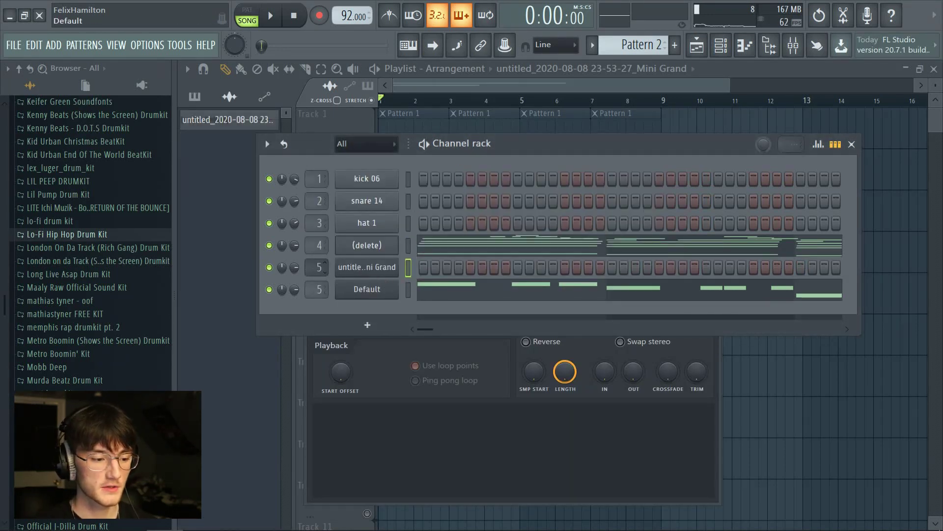
pyautogui.click(731, 75)
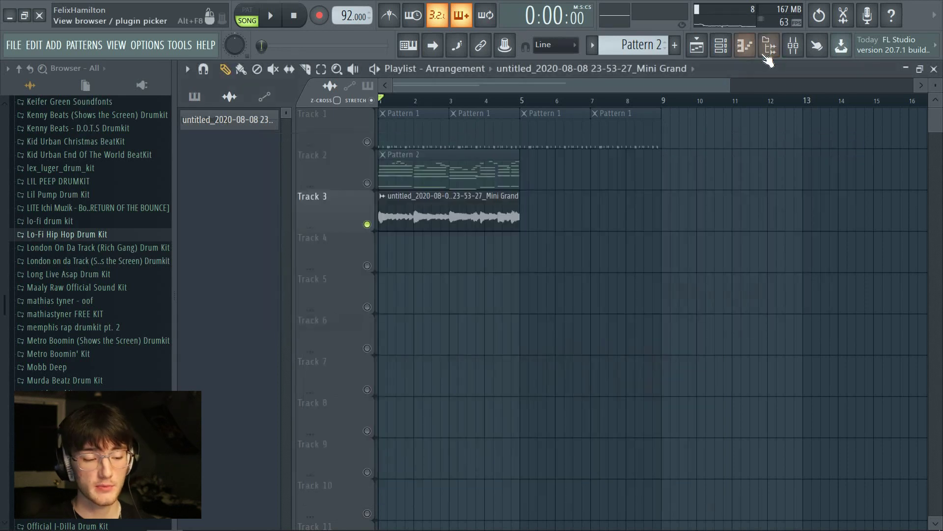
# Reset the Mini Grand mixer track to default and rename it piano.
pyautogui.click(793, 46)
pyautogui.rightClick(359, 176)
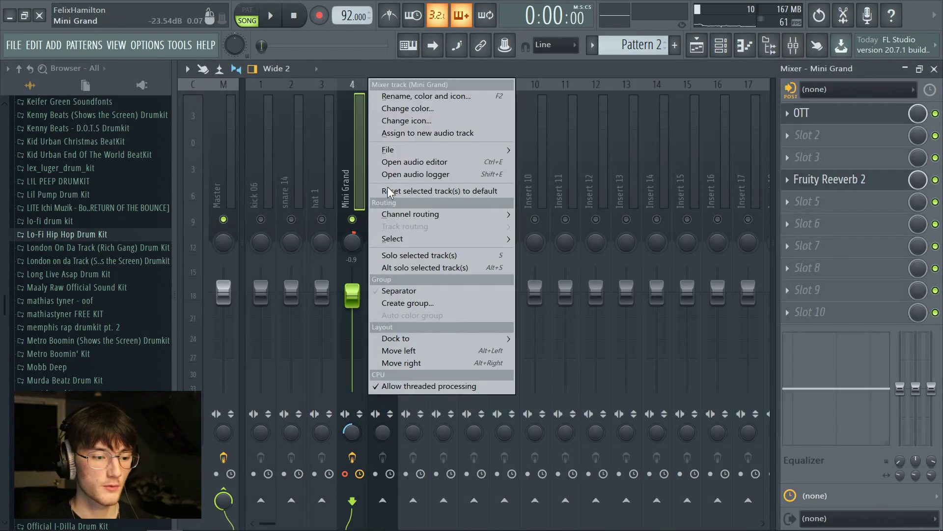
pyautogui.click(390, 191)
pyautogui.click(597, 314)
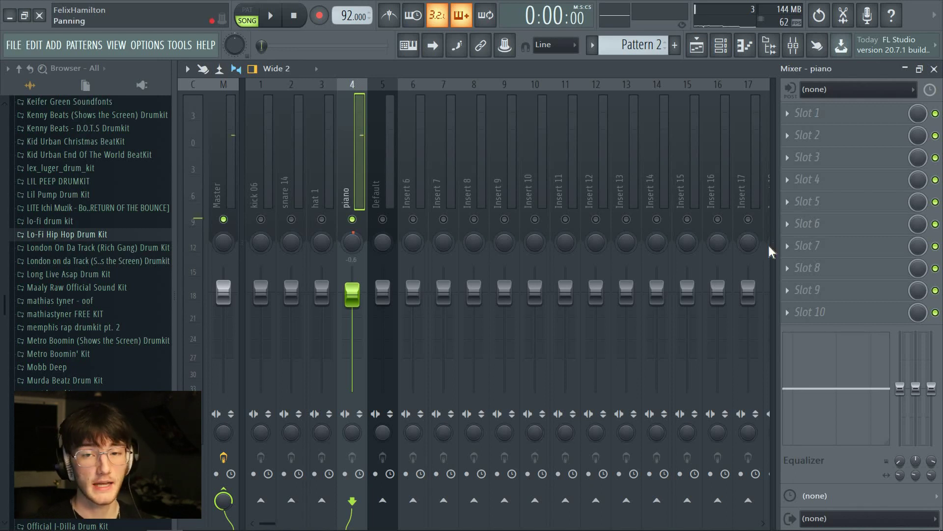
# Load Fruity Parametric EQ 2 into slot 5 of the piano mixer track and adjust its first band.
pyautogui.click(821, 202)
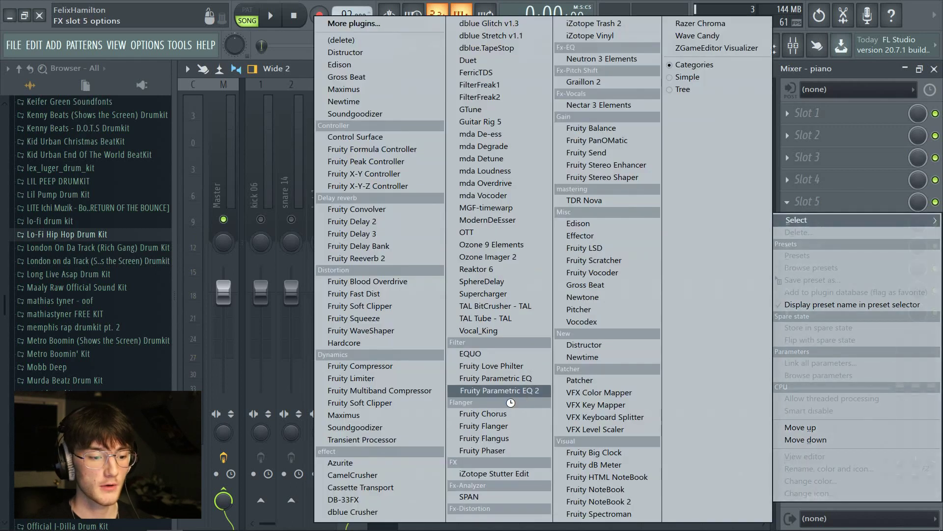
pyautogui.click(487, 391)
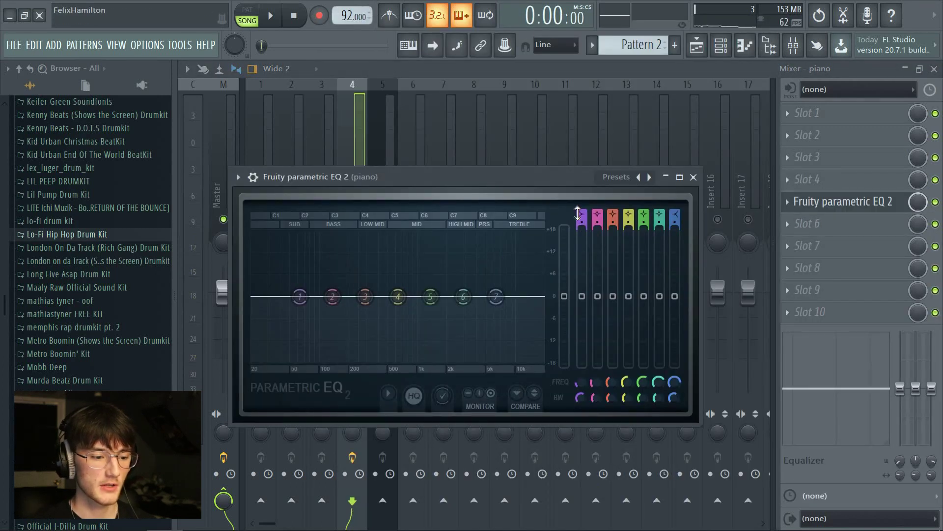
pyautogui.moveTo(577, 214); pyautogui.dragTo(578, 221)
# Unsolo playlist Track 3 so all tracks can play, and return to the mixer.
pyautogui.press('space')
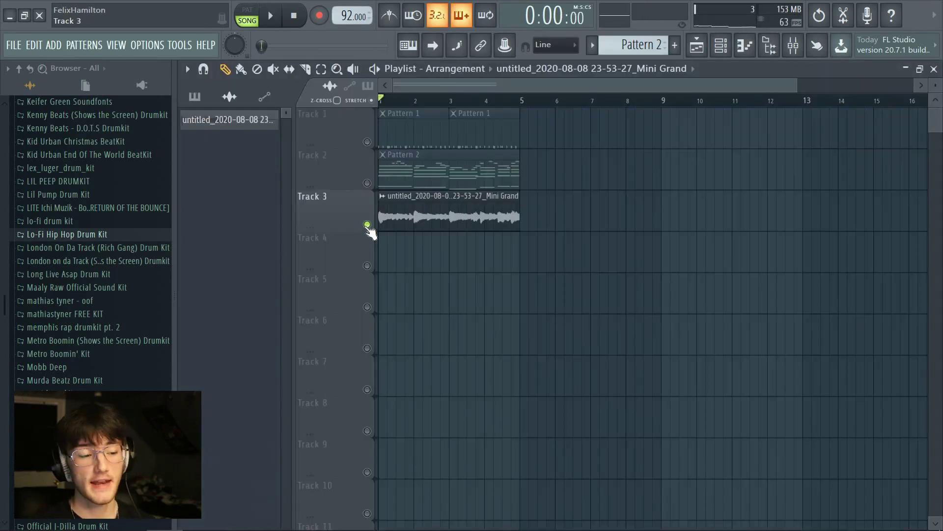
pyautogui.rightClick(367, 224)
pyautogui.press('F9')
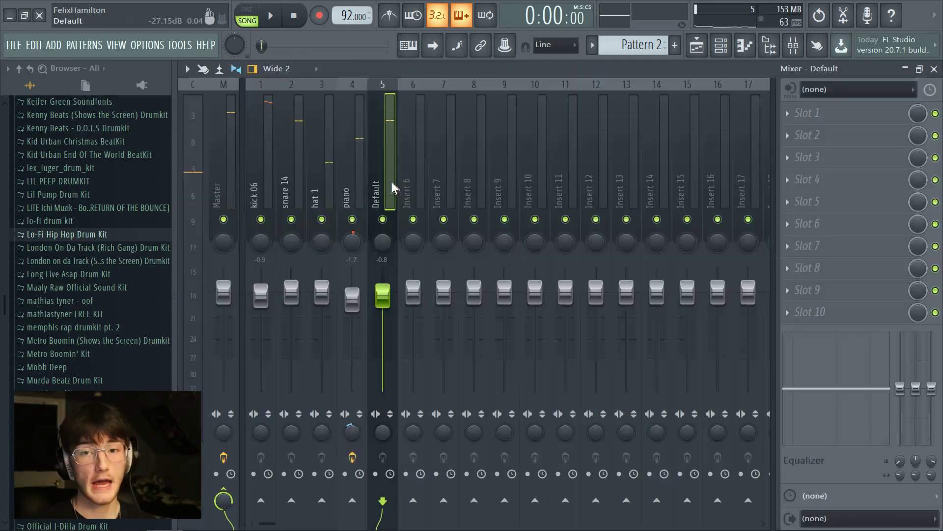
# Load Fruity Delay 2 into slot 4 of the Default bass track and apply its Widen preset.
pyautogui.click(801, 180)
pyautogui.click(392, 224)
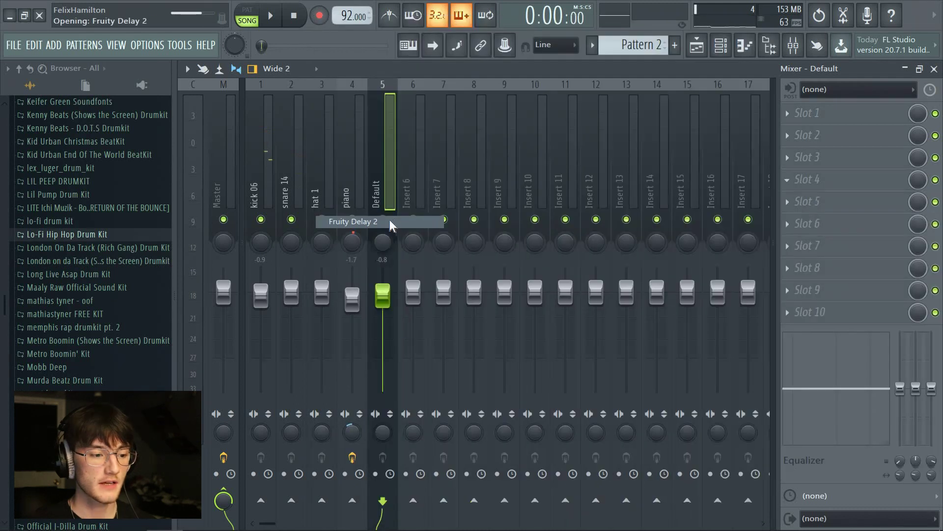
pyautogui.click(323, 249)
pyautogui.moveTo(349, 277)
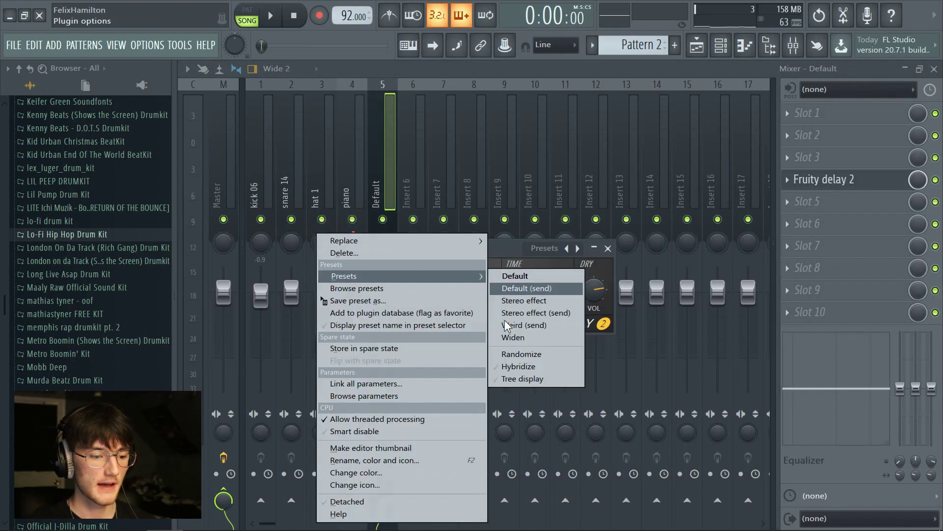
pyautogui.click(511, 336)
pyautogui.click(826, 161)
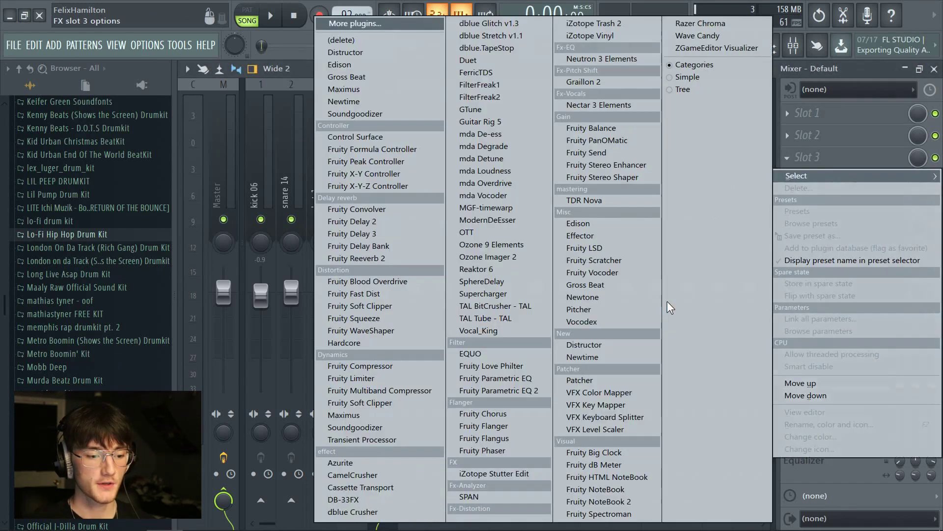
pyautogui.click(628, 165)
pyautogui.click(304, 229)
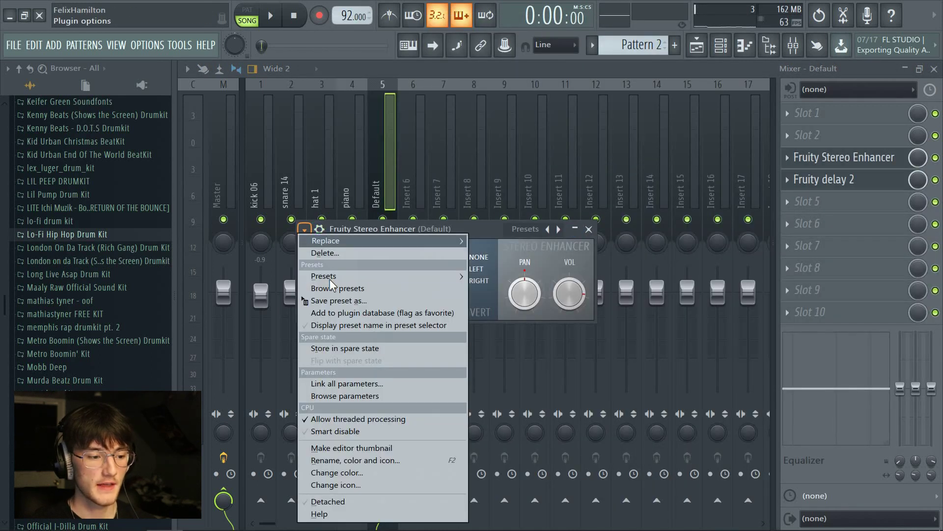
pyautogui.moveTo(369, 278)
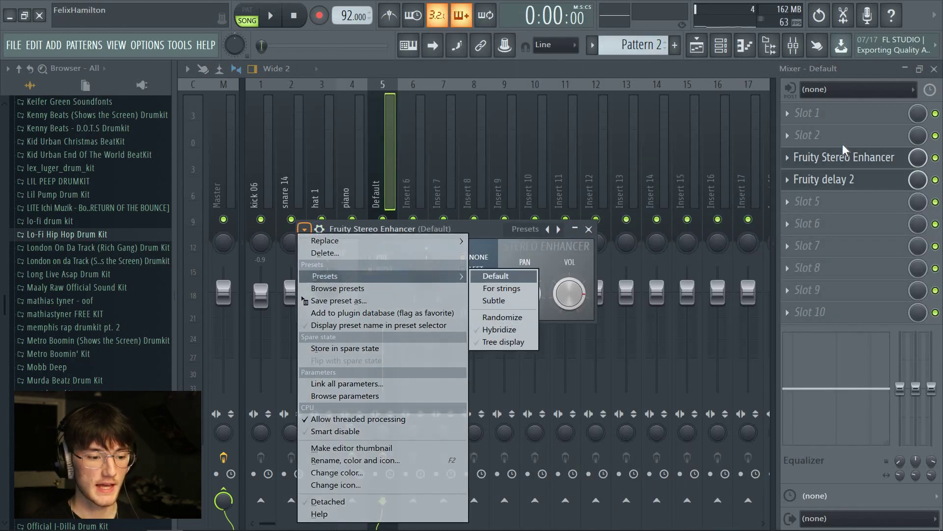
pyautogui.click(802, 152)
pyautogui.rightClick(800, 161)
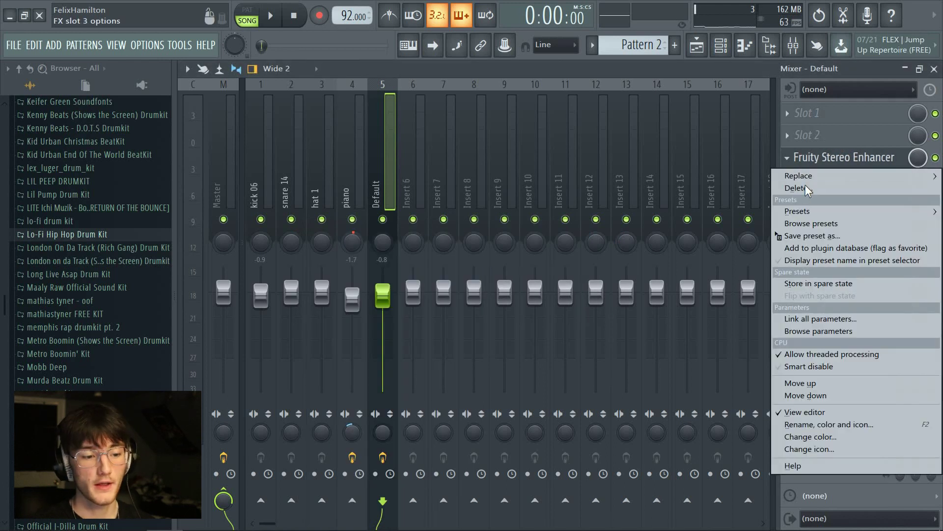
pyautogui.click(800, 188)
pyautogui.click(543, 321)
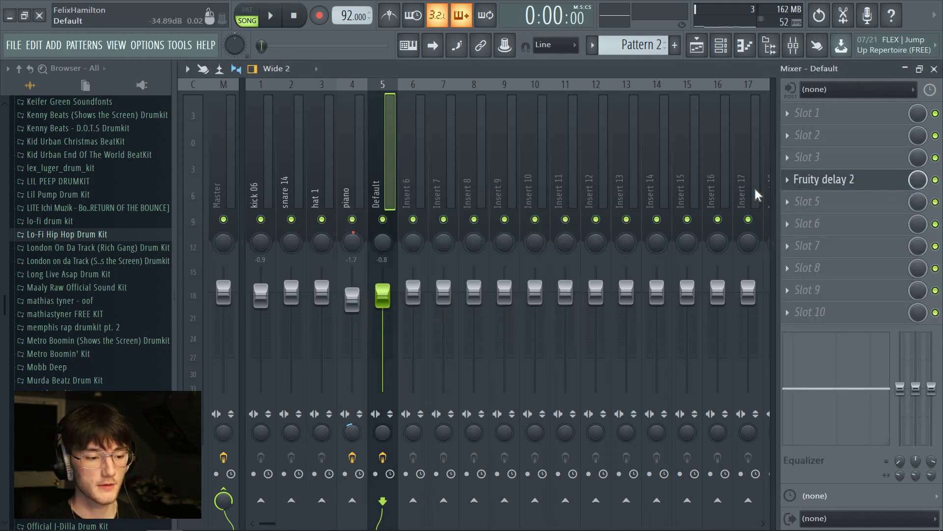
# Move Fruity Delay 2 down to slot 5 of the Default bass track and load CamelCrusher into slot 3.
pyautogui.click(843, 184)
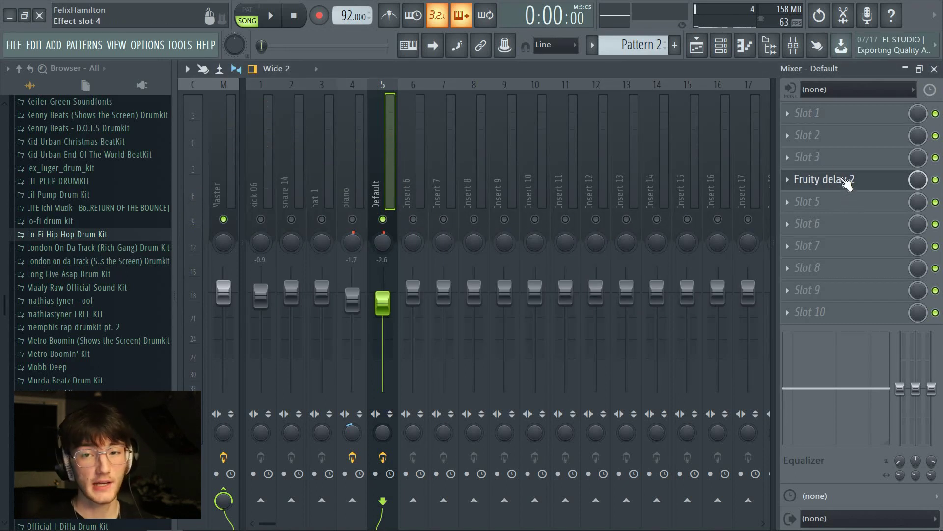
pyautogui.moveTo(843, 206); pyautogui.dragTo(839, 188)
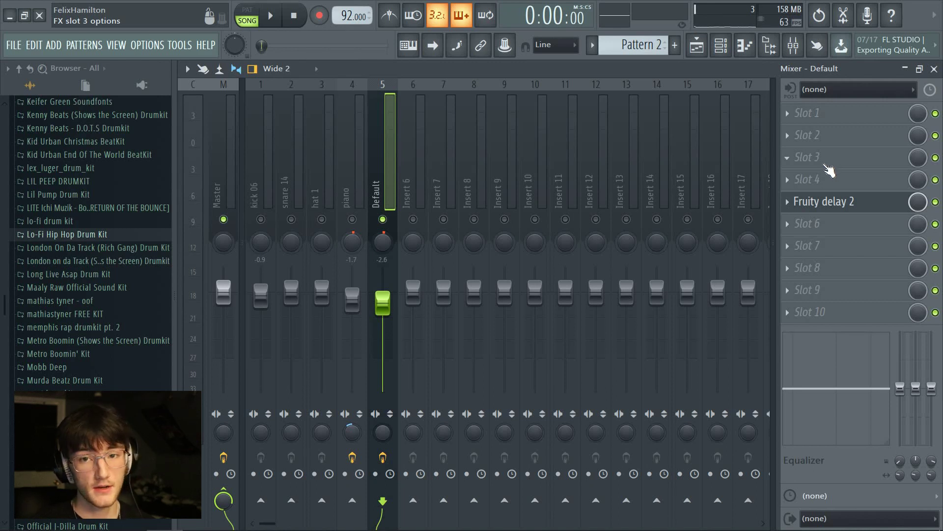
pyautogui.click(824, 167)
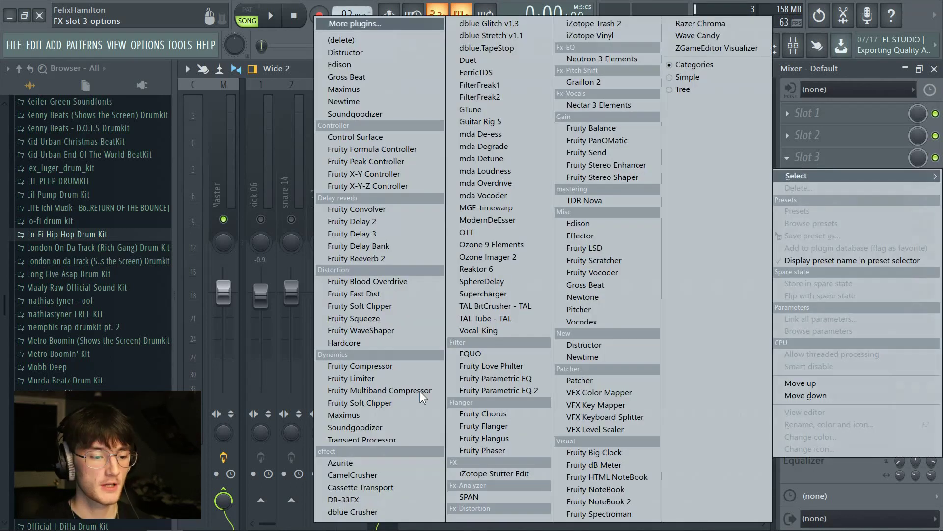
pyautogui.click(425, 476)
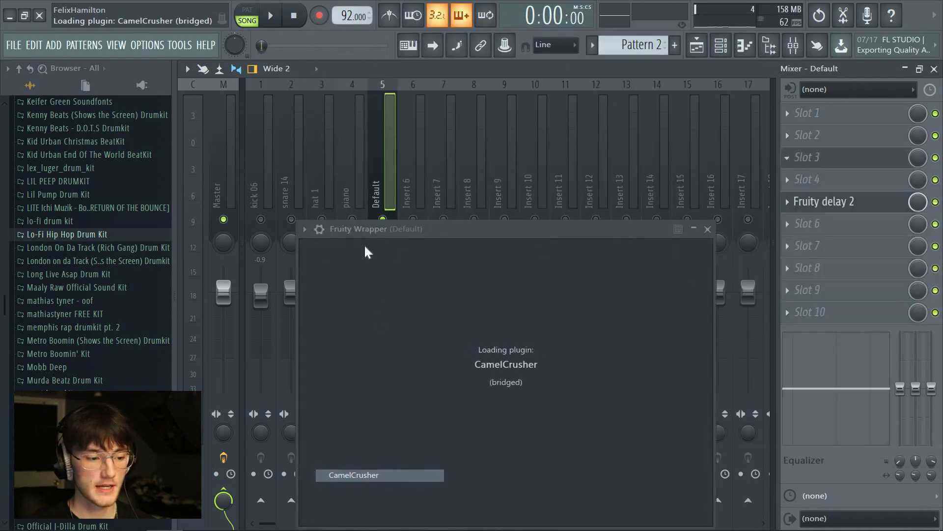
# Apply CamelCrusher's British Clean patch, turn off its compressor and filter, raise the Mech distortion amount, and audition the bass.
pyautogui.click(353, 291)
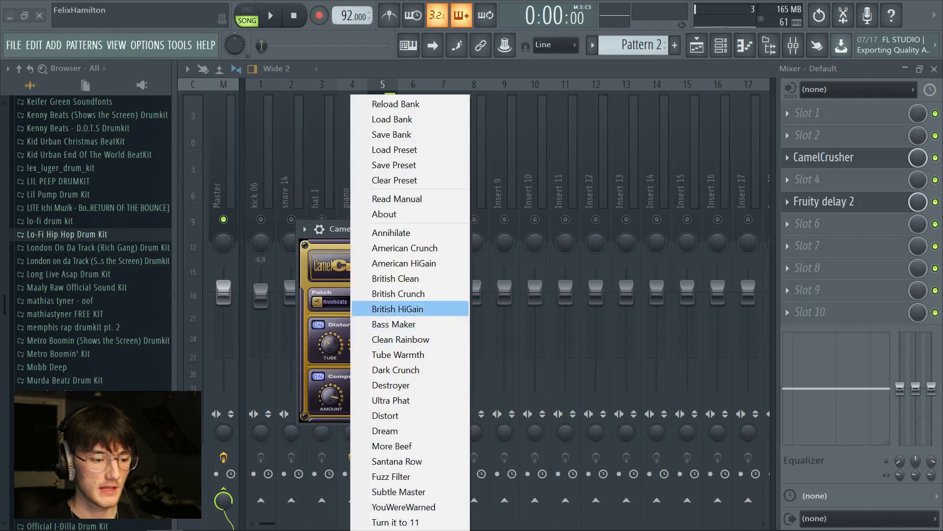
pyautogui.click(391, 290)
pyautogui.click(318, 377)
pyautogui.click(396, 325)
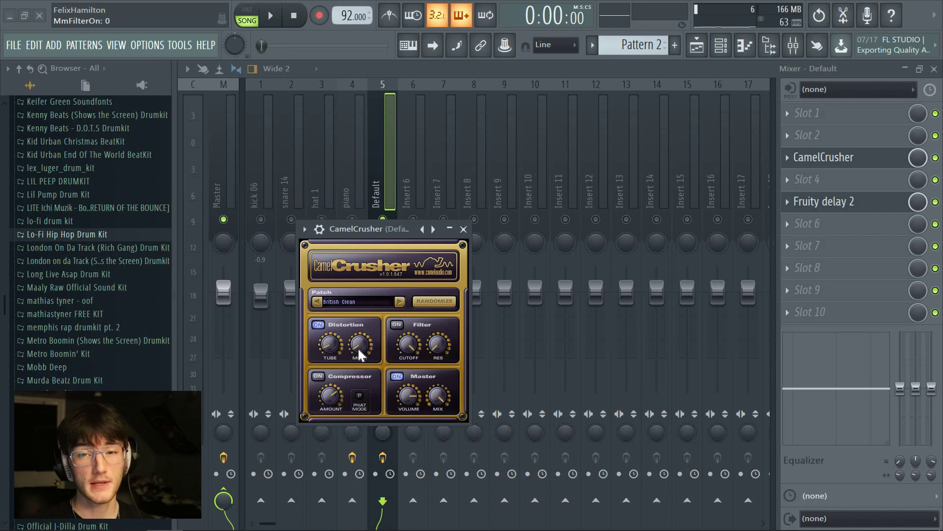
pyautogui.moveTo(362, 343); pyautogui.dragTo(360, 276)
pyautogui.press('space')
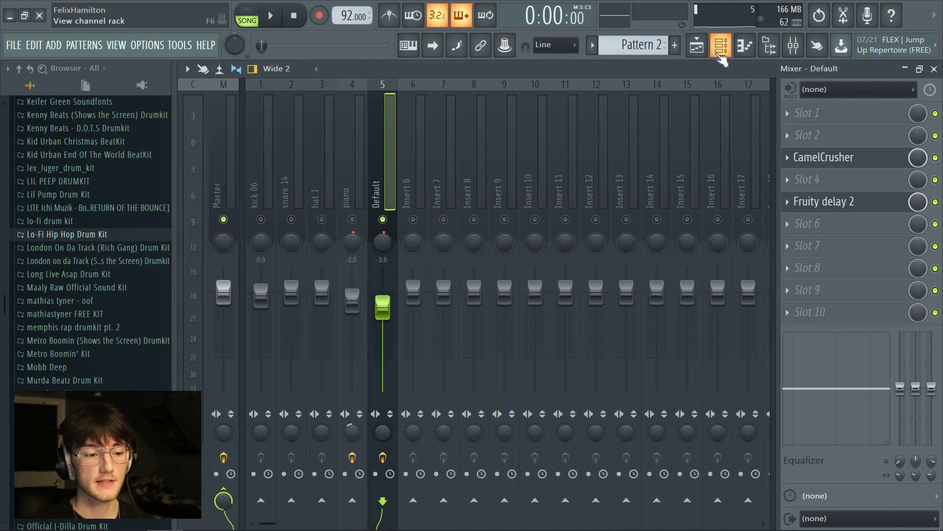
# Set operator 1's tension to 27% in the Default Sytrus channel and fine-tune the Default mixer track's panning during playback.
pyautogui.click(721, 49)
pyautogui.click(370, 295)
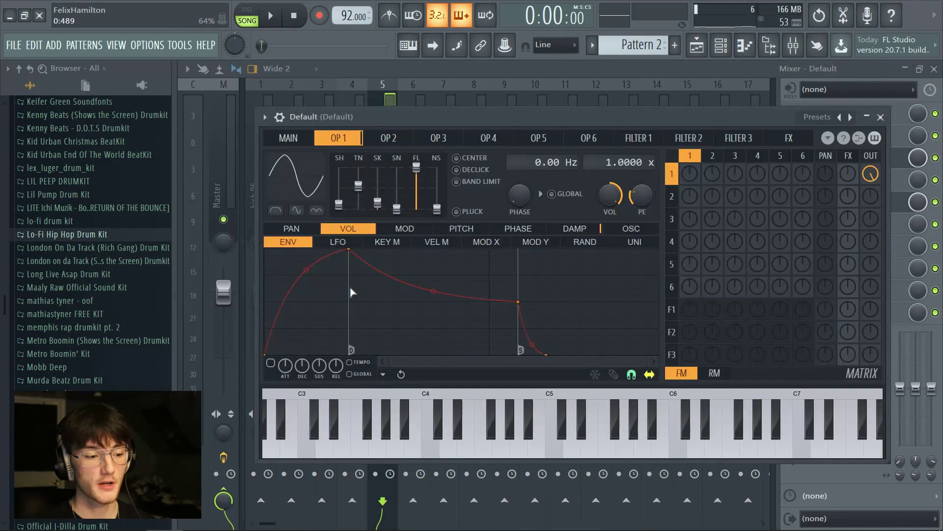
pyautogui.moveTo(364, 188); pyautogui.dragTo(370, 190)
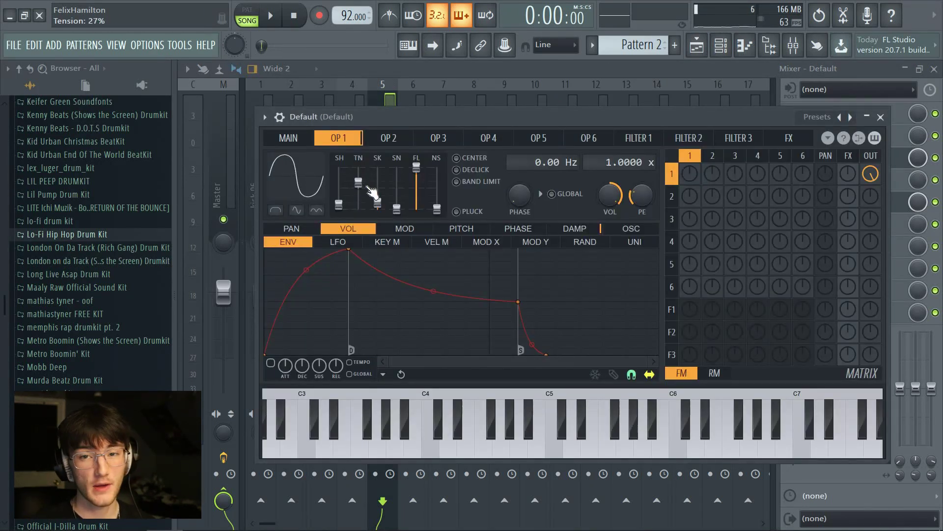
pyautogui.click(393, 98)
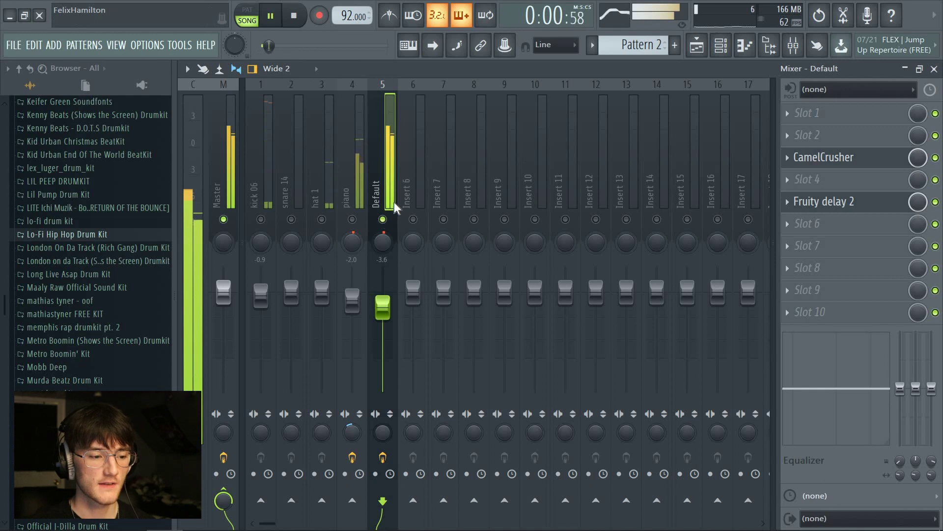
pyautogui.moveTo(385, 241); pyautogui.dragTo(382, 241)
pyautogui.press('space')
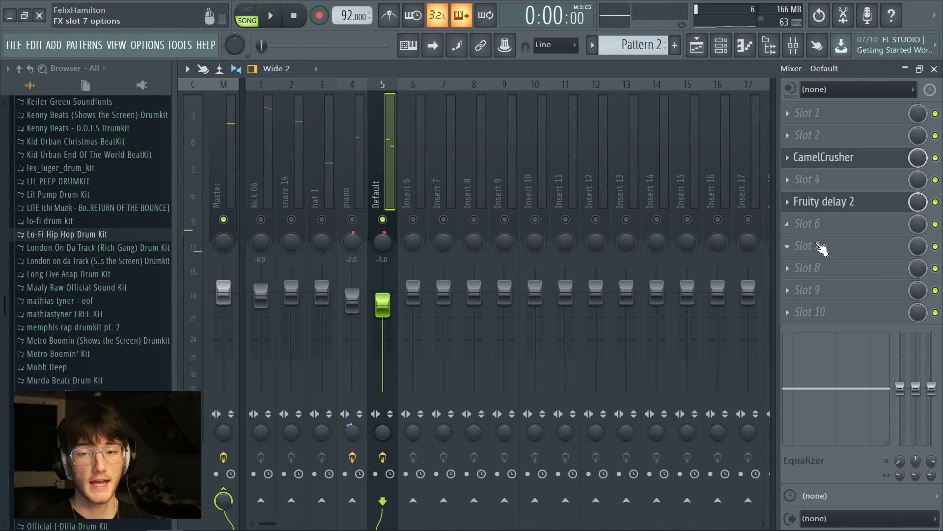
# Load Fruity Parametric EQ 2 into slot 7 of the Default bass track and cut the highs above about 500 Hz.
pyautogui.click(825, 253)
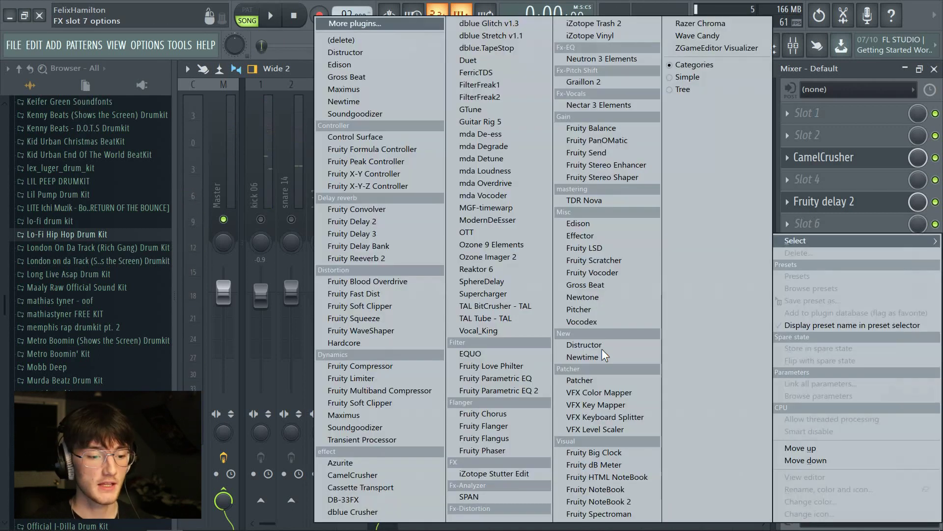
pyautogui.click(529, 393)
pyautogui.press('space')
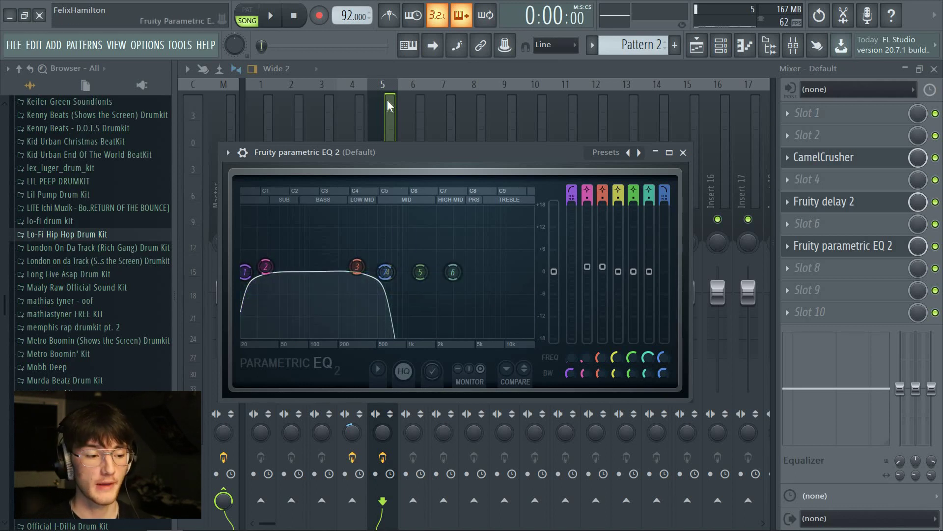
pyautogui.press('Escape')
# Move Fruity Soft Clipper down to slot 9 on the Master track.
pyautogui.click(221, 192)
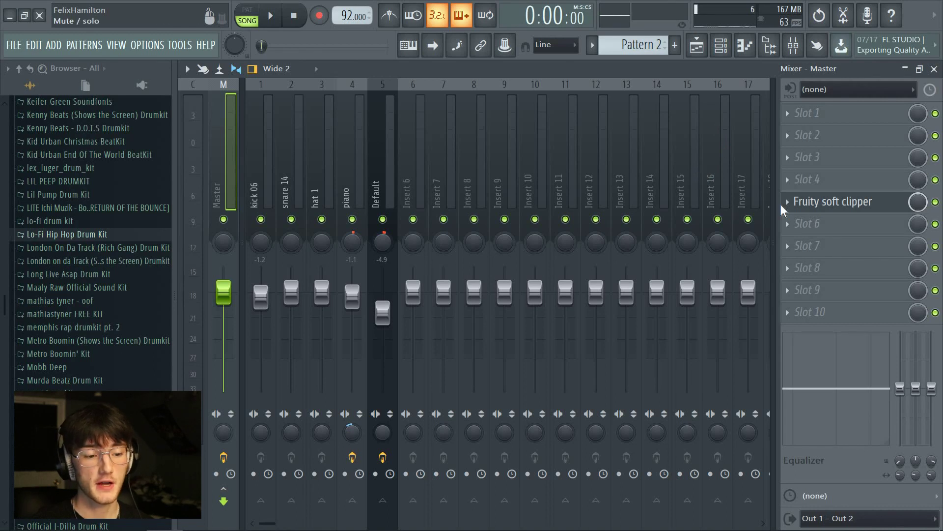
pyautogui.moveTo(836, 211); pyautogui.dragTo(834, 330)
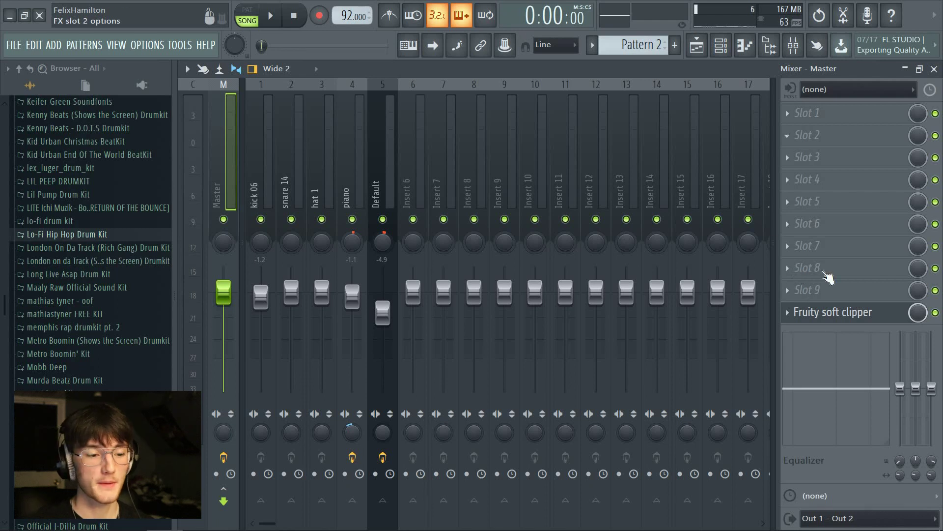
pyautogui.click(835, 295)
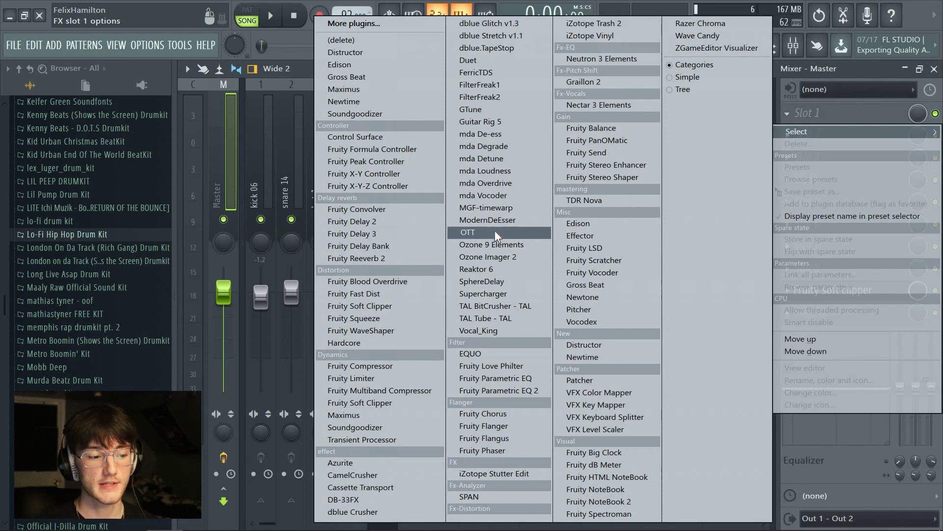
# Load MGF-timewarp into slot 2 and iZotope Vinyl into slot 5 of the Master track.
pyautogui.click(479, 208)
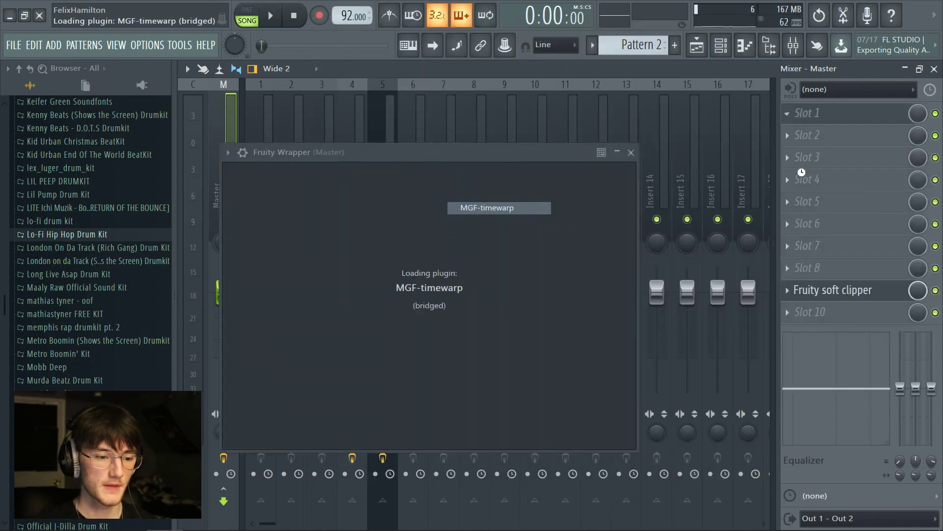
pyautogui.click(818, 158)
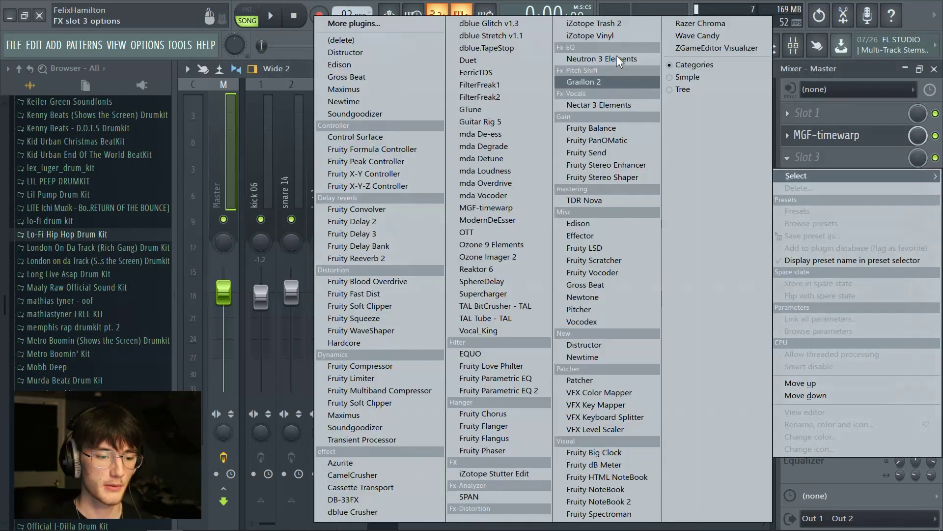
pyautogui.click(610, 36)
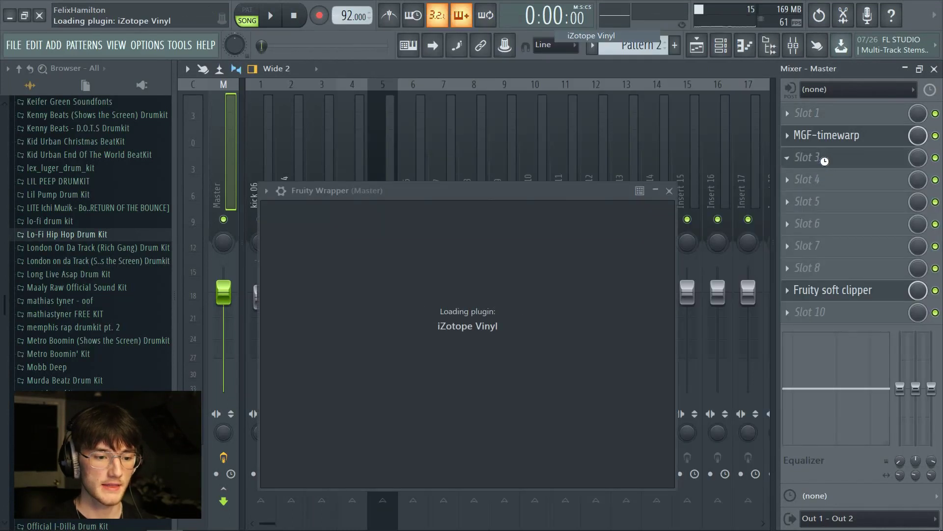
pyautogui.moveTo(824, 158); pyautogui.dragTo(835, 209)
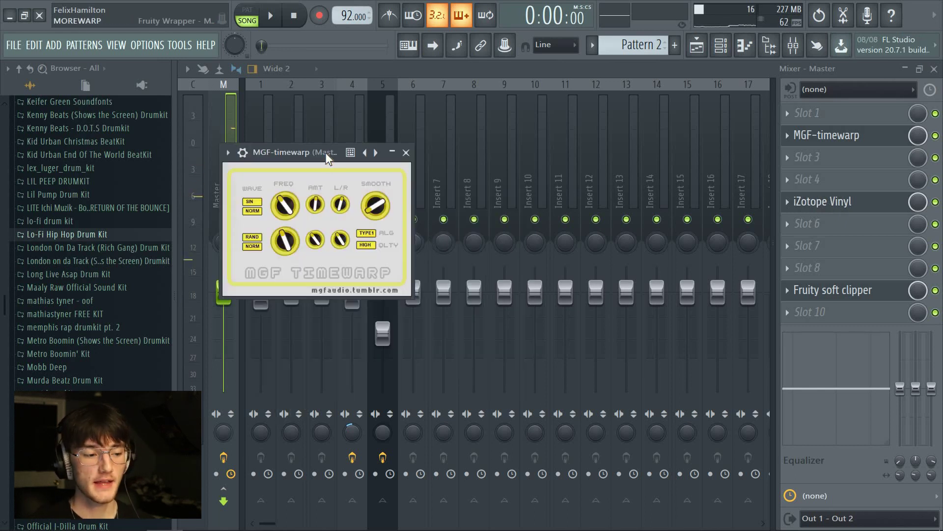
# Turn down MGF-timewarp's LFO frequencies and amounts, with LFO 2's level at 0.14, and audition the song.
pyautogui.moveTo(325, 152); pyautogui.dragTo(553, 157)
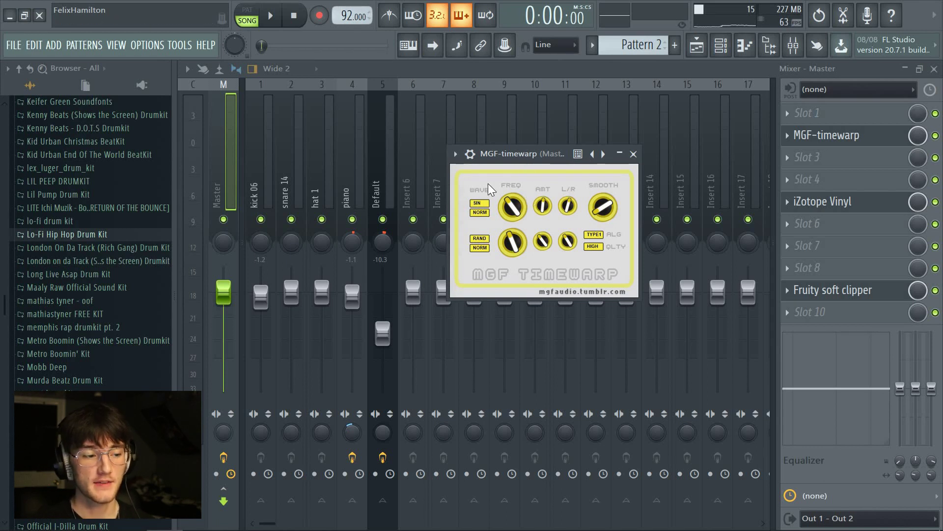
pyautogui.press('space')
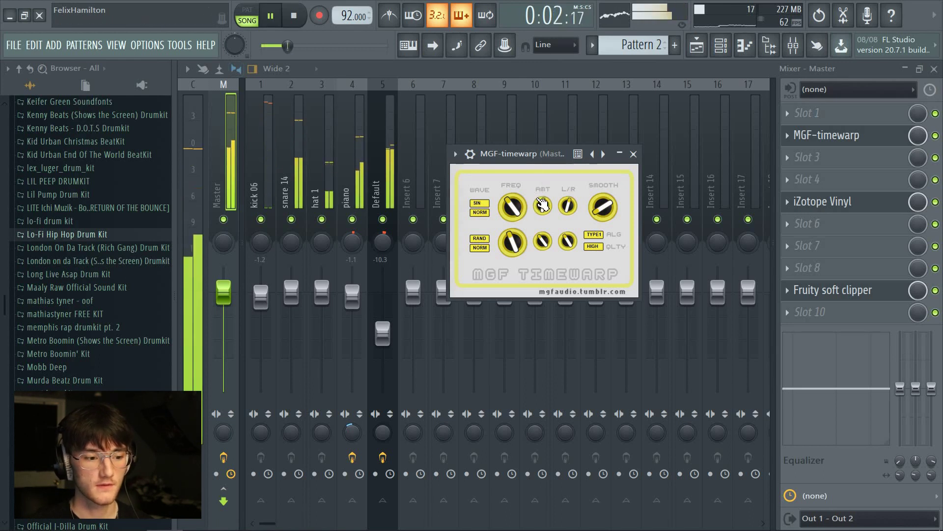
pyautogui.press('space')
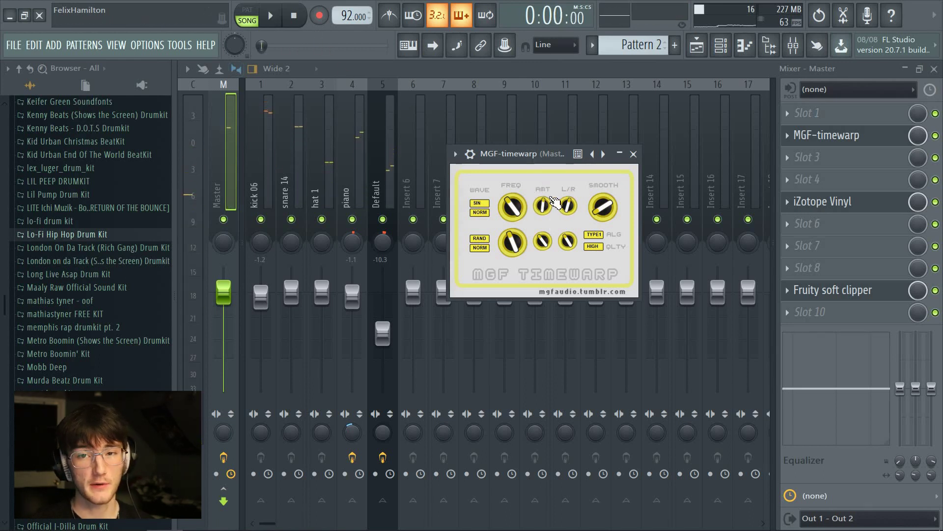
pyautogui.moveTo(513, 206); pyautogui.dragTo(513, 217)
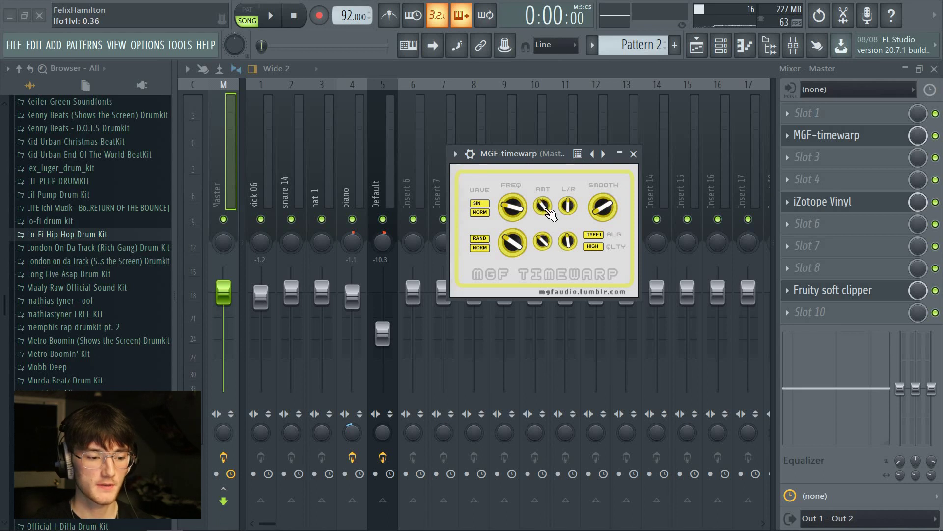
pyautogui.moveTo(550, 214); pyautogui.dragTo(550, 226)
pyautogui.press('space')
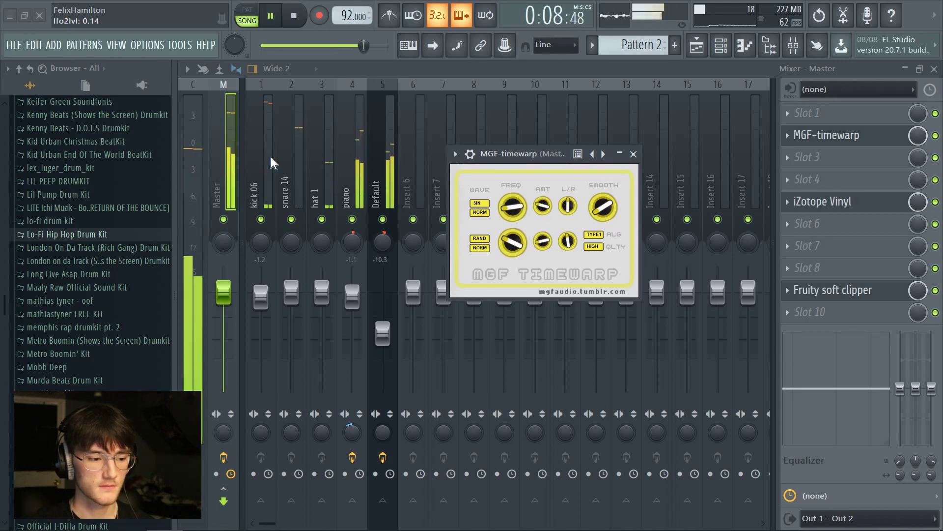
pyautogui.click(231, 142)
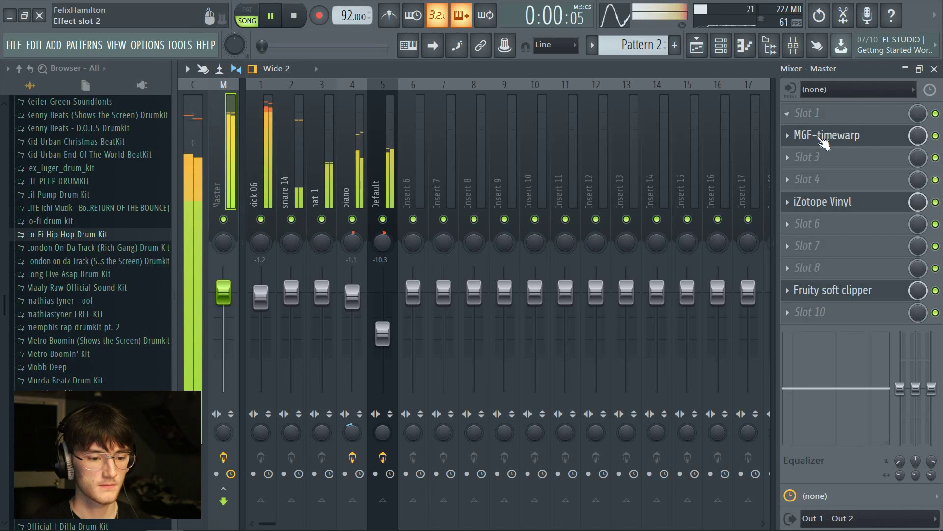
pyautogui.press('space')
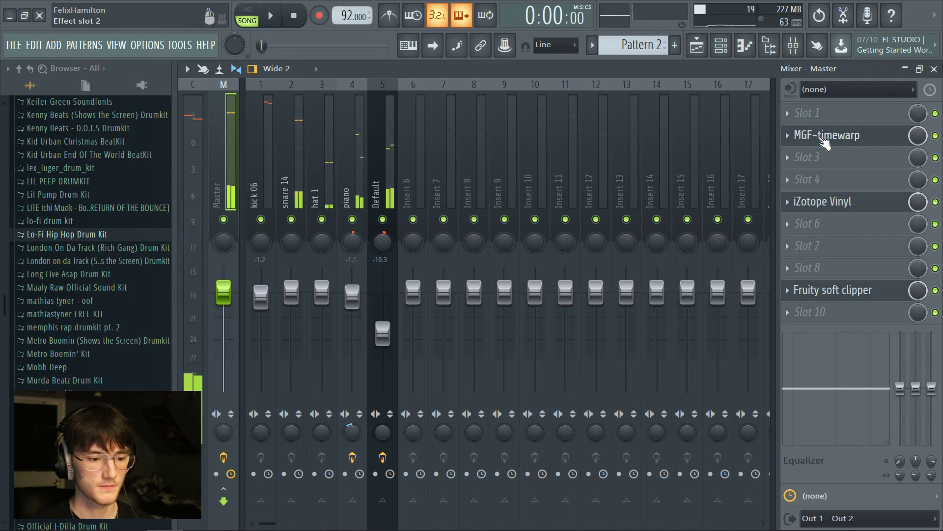
# Set iZotope Vinyl on the Master track to subtle electrical noise, dust and warp depth, and play the song.
pyautogui.click(841, 210)
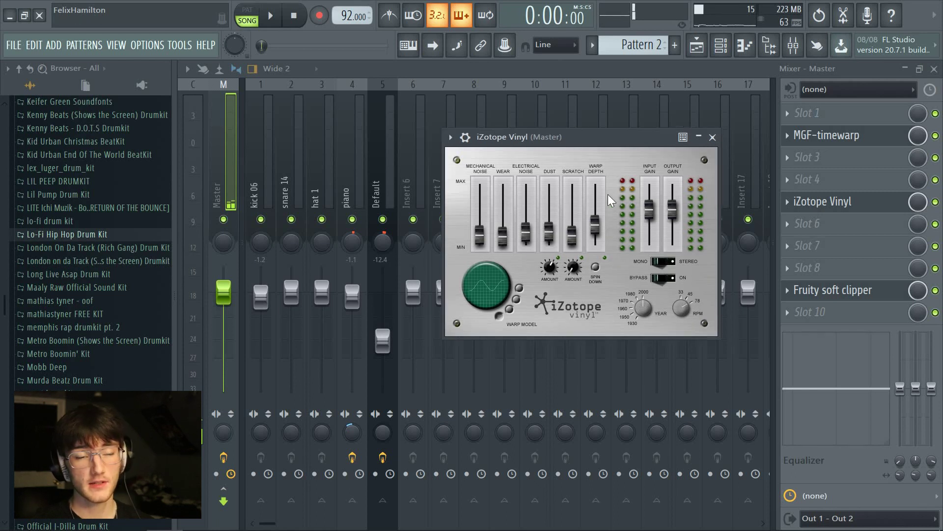
pyautogui.click(697, 143)
pyautogui.press('space')
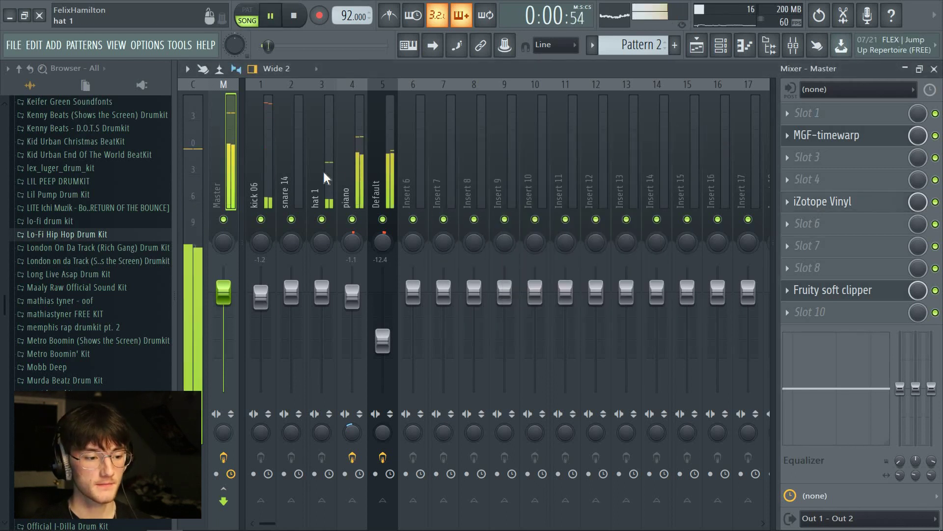
# Lower the kick 06 track to -1.4 dB and the snare 14 track to -0.5 dB while the song plays.
pyautogui.click(263, 170)
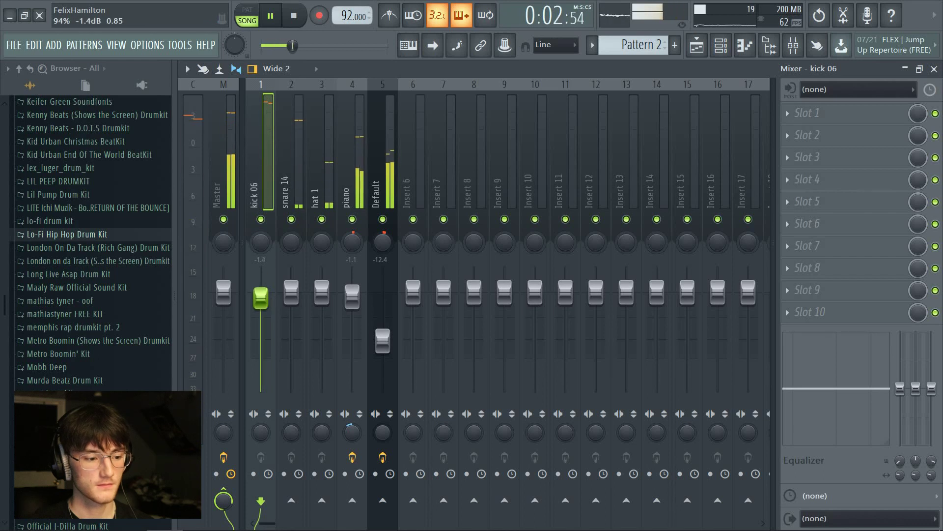
pyautogui.click(296, 294)
pyautogui.moveTo(292, 293); pyautogui.dragTo(292, 296)
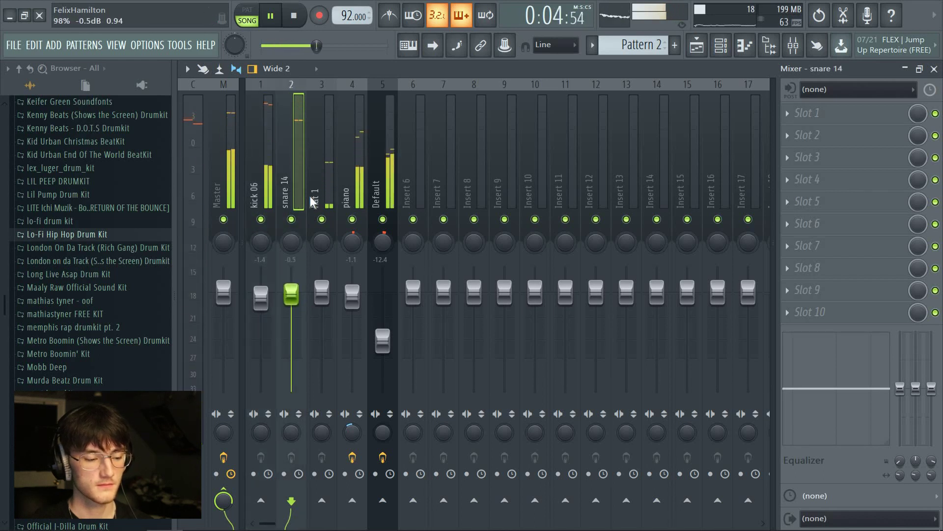
pyautogui.click(348, 201)
pyautogui.click(318, 196)
pyautogui.click(290, 186)
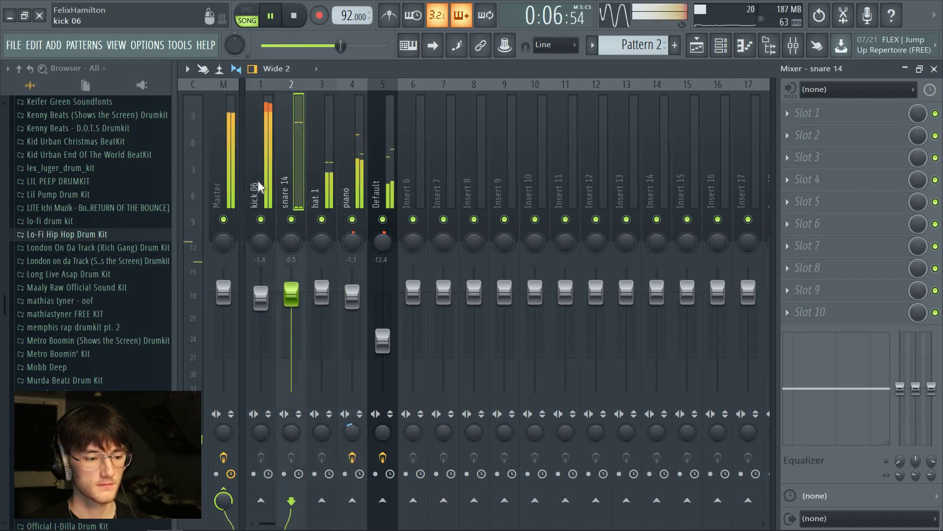
pyautogui.click(258, 186)
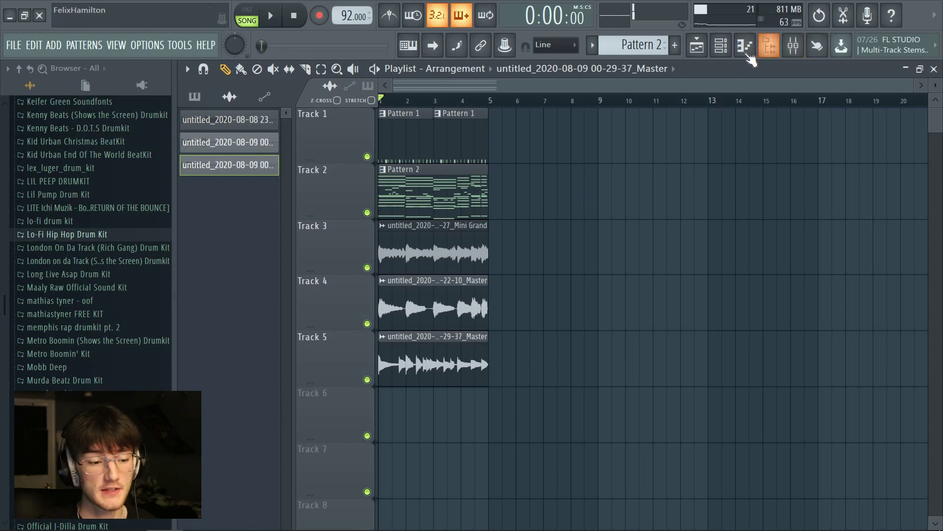
# Examine the notes of the LABS melody in Pattern 2 across all four bars in the piano roll.
pyautogui.click(794, 49)
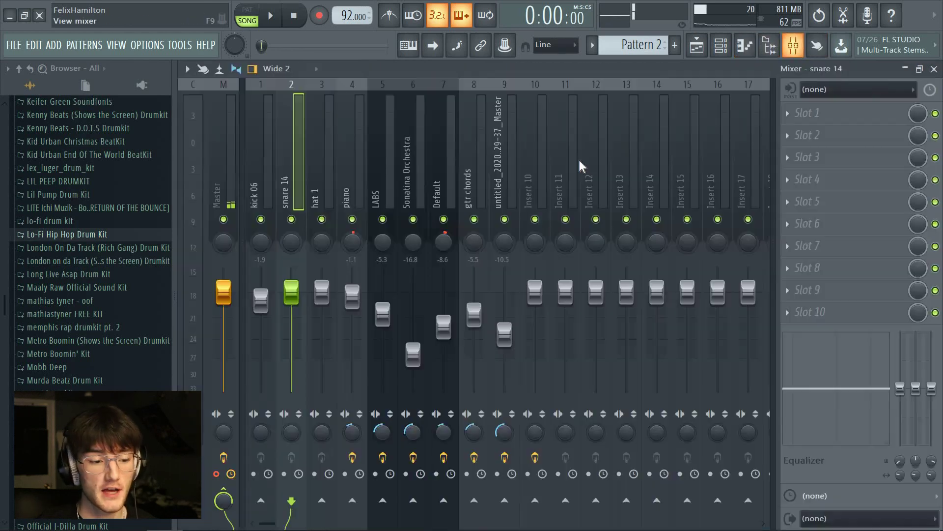
pyautogui.click(720, 45)
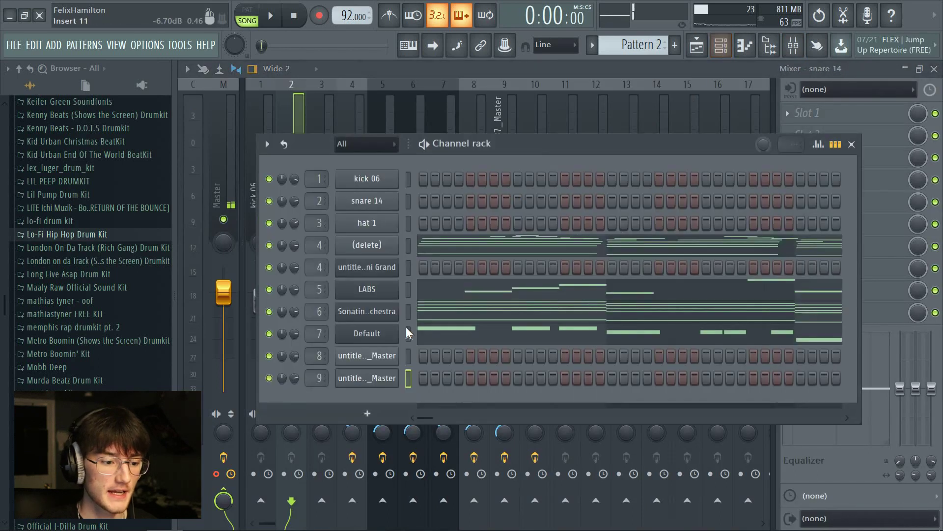
pyautogui.click(444, 298)
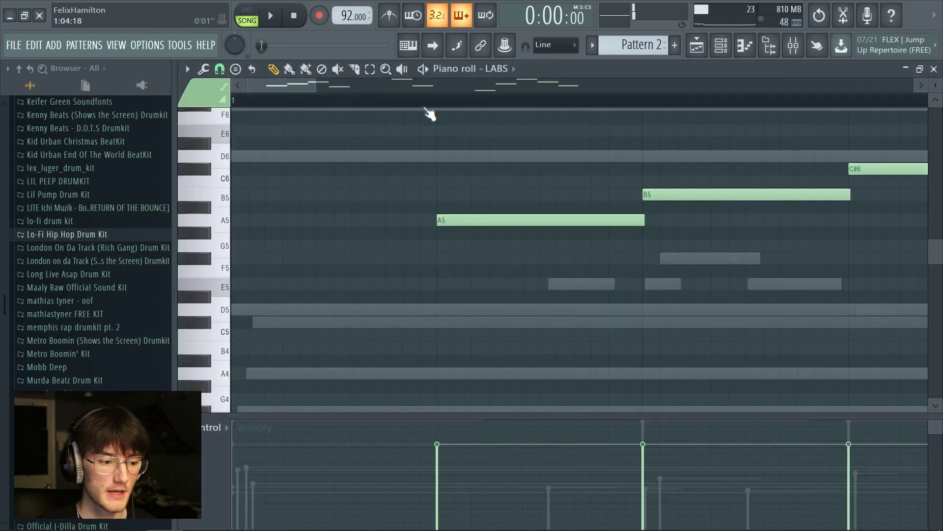
pyautogui.scroll(-3, 763, 98)
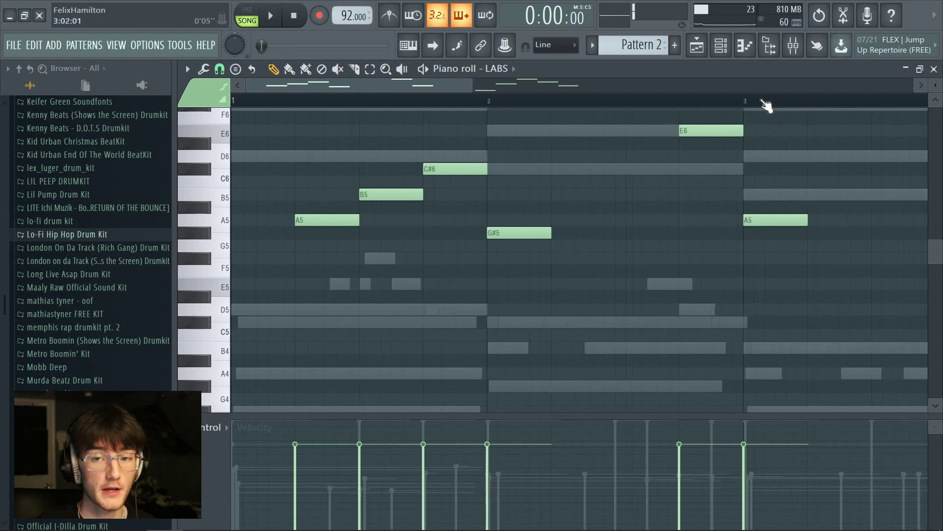
pyautogui.scroll(-3, 742, 102)
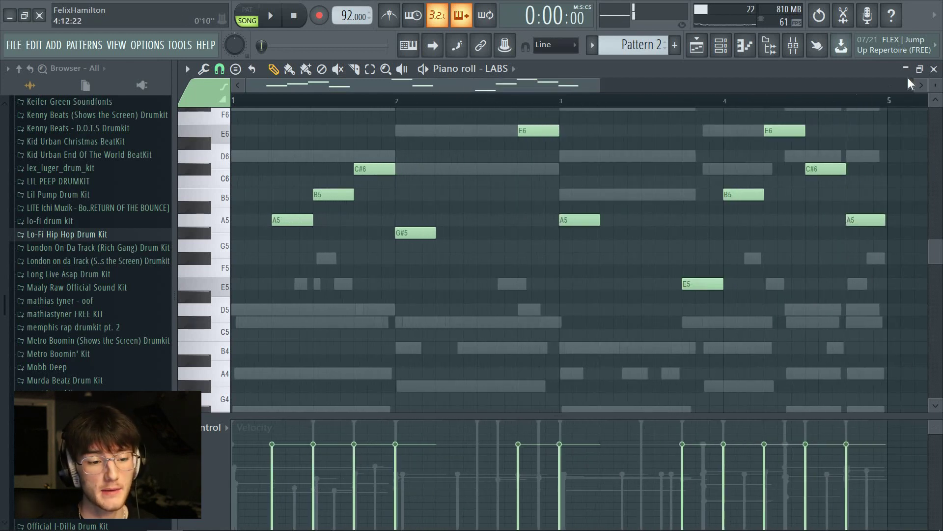
pyautogui.click(934, 69)
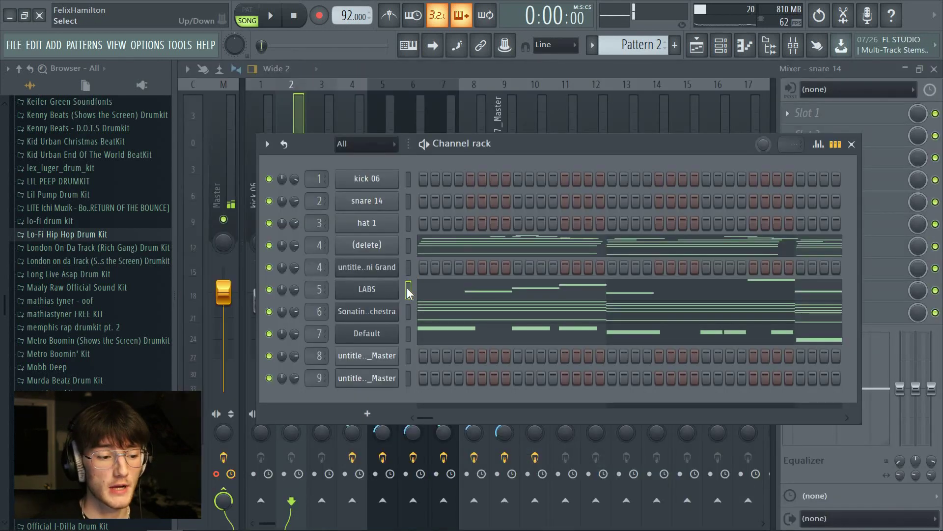
# Audition only the Mini Grand audio and LABS channels together while following the LABS melody notes.
pyautogui.rightClick(269, 267)
pyautogui.click(319, 276)
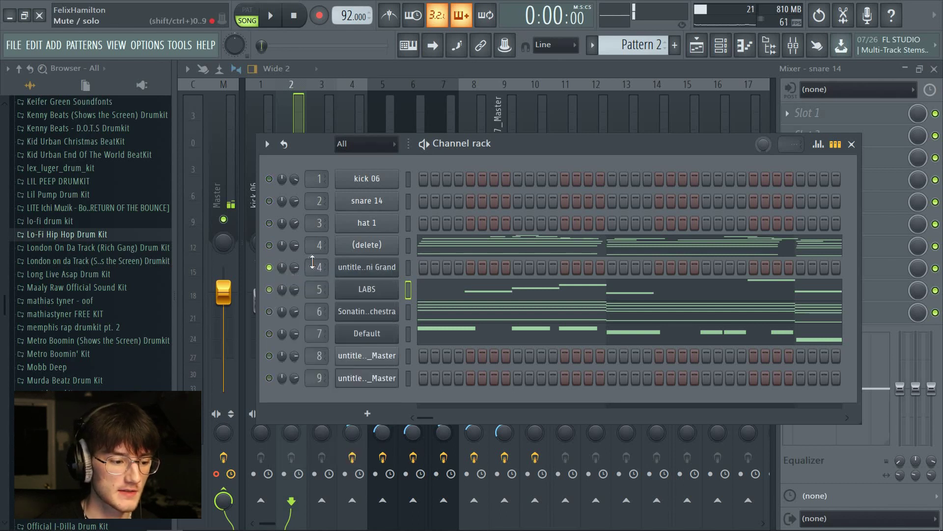
pyautogui.press('space')
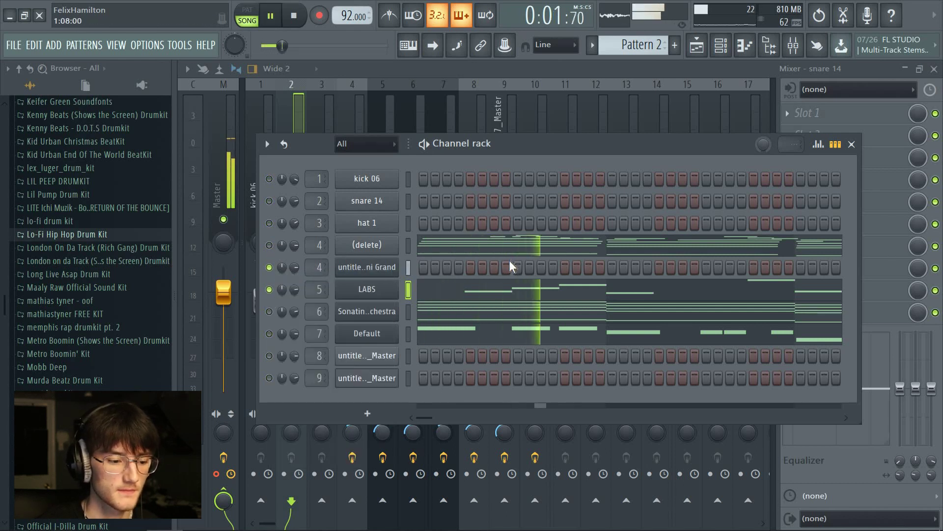
pyautogui.click(522, 291)
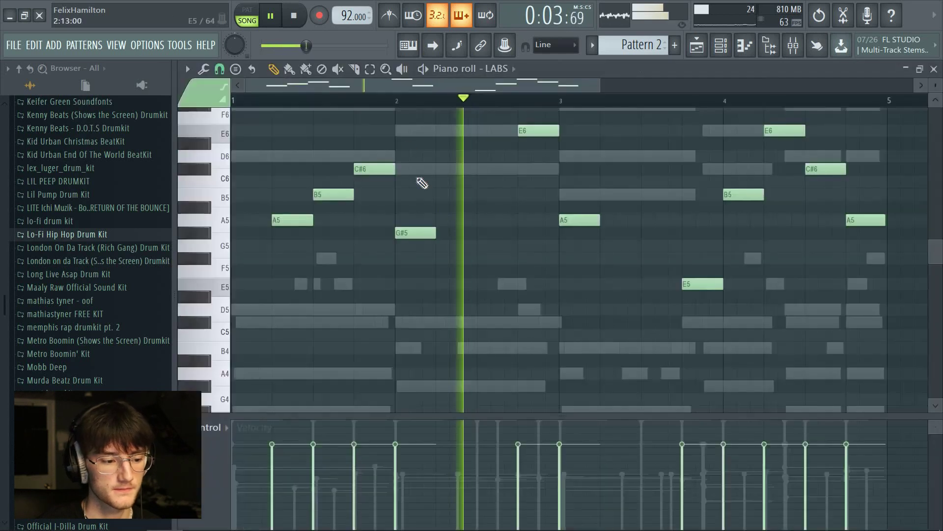
pyautogui.keyDown('ctrl'); pyautogui.scroll(-2, 565, 231); pyautogui.keyUp('ctrl')
pyautogui.scroll(2, 648, 282)
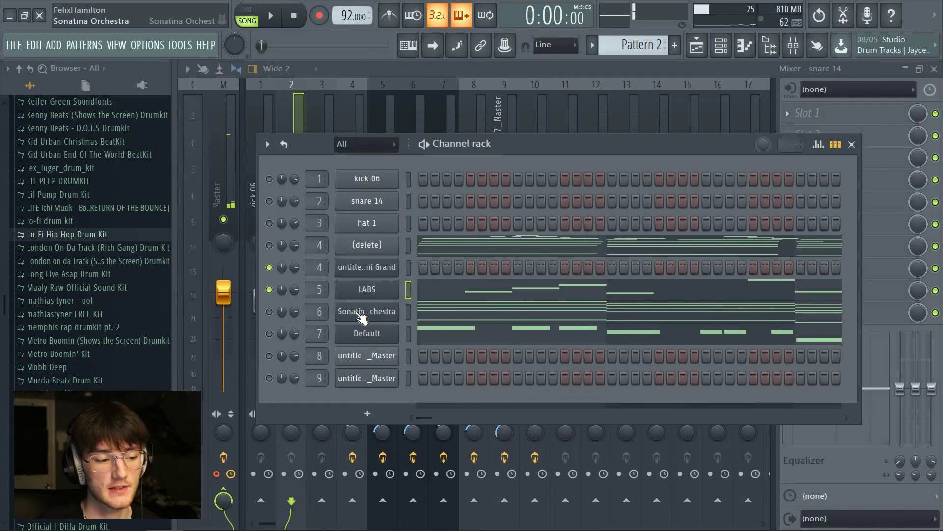
# Unmute Sonatina Orchestra, check its instrument patch, and adjust its channel volume while playing it with the piano and LABS.
pyautogui.click(358, 316)
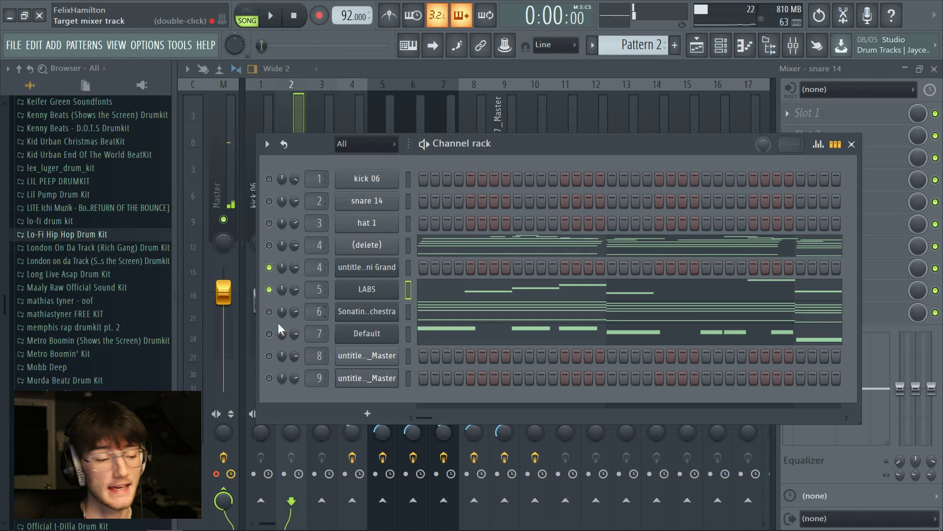
pyautogui.click(397, 322)
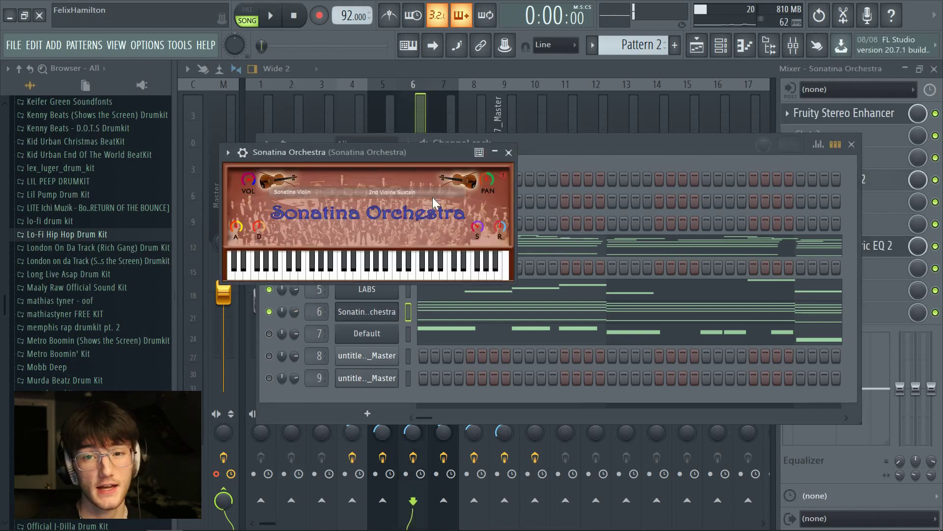
pyautogui.click(508, 152)
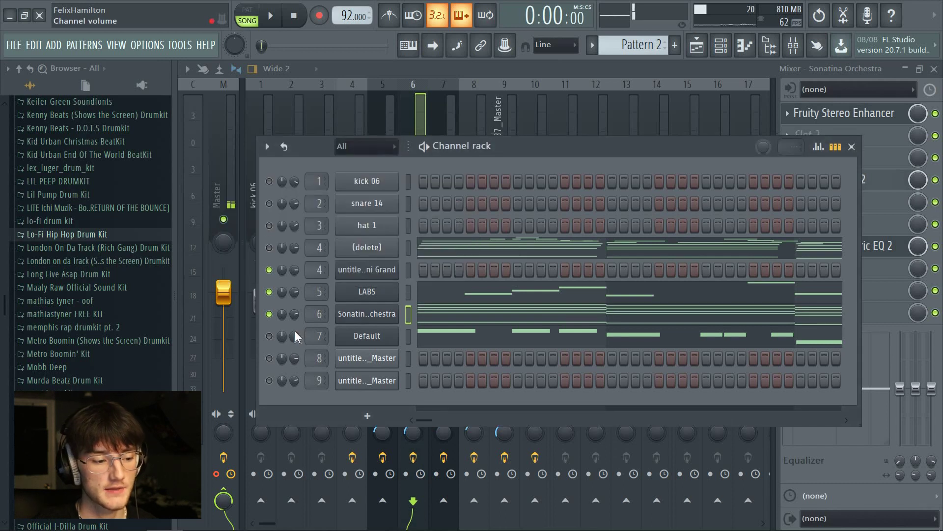
pyautogui.press('space')
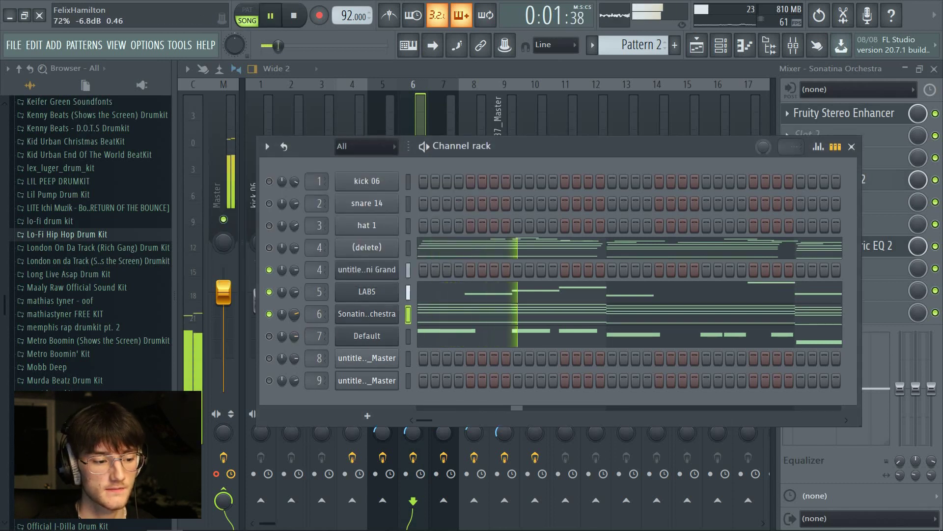
pyautogui.moveTo(300, 315); pyautogui.dragTo(299, 317)
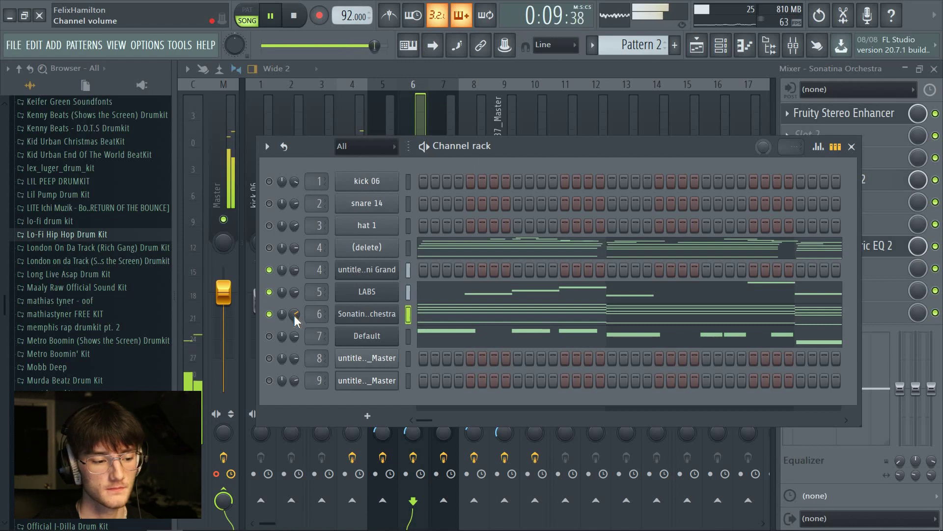
pyautogui.press('space')
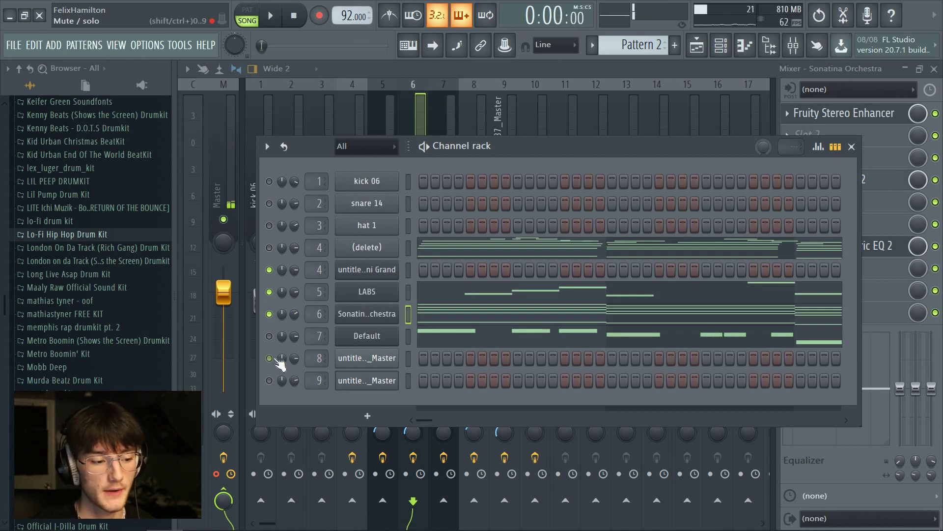
# Solo the rendered audio channel routed to mixer track 8 and audition it.
pyautogui.rightClick(269, 358)
pyautogui.press('space')
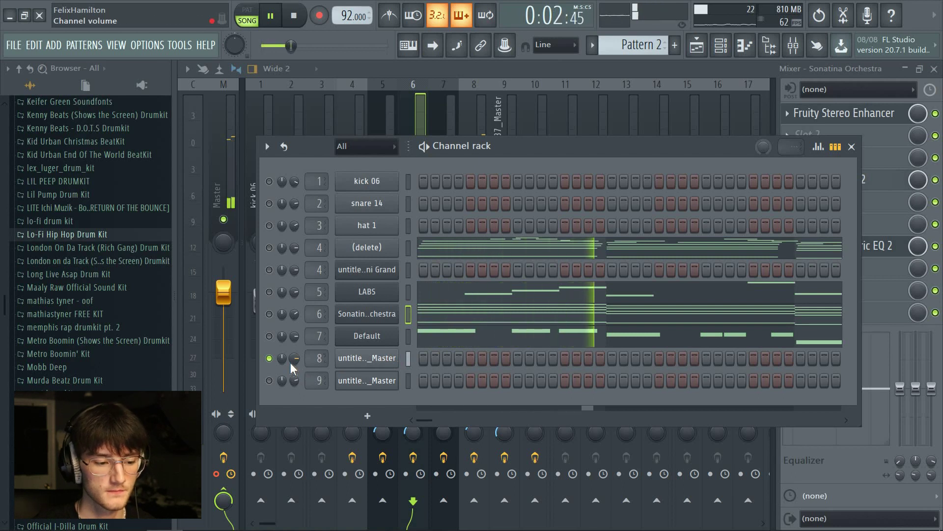
pyautogui.press('space')
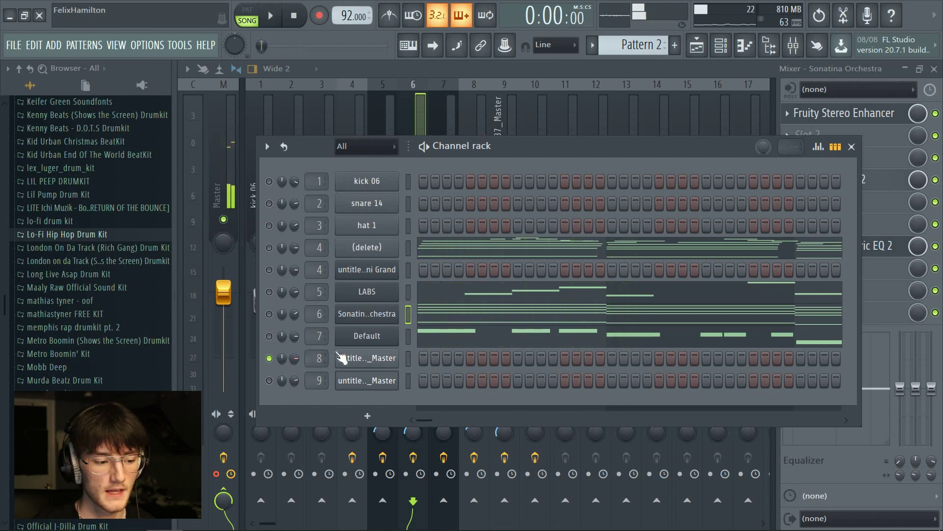
# Examine the chord notes of the (delete) channel in the piano roll.
pyautogui.click(440, 256)
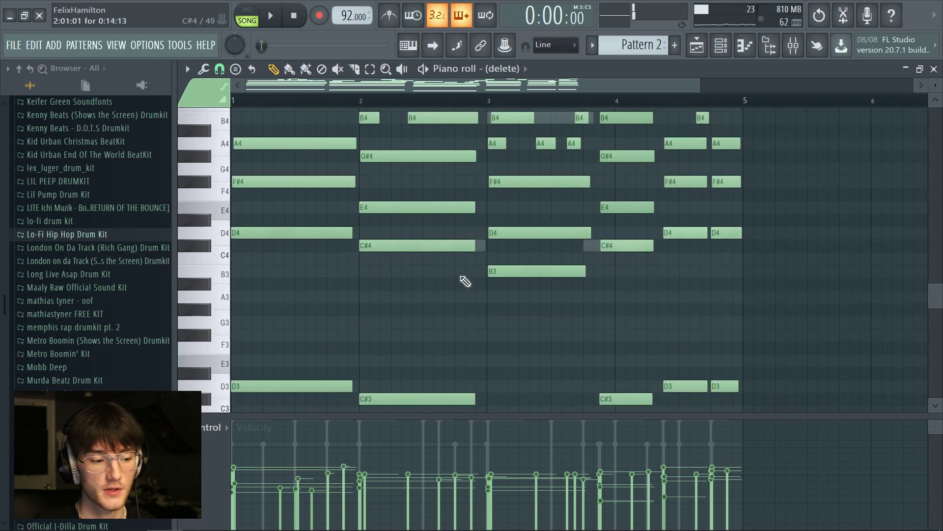
pyautogui.scroll(2, 356, 249)
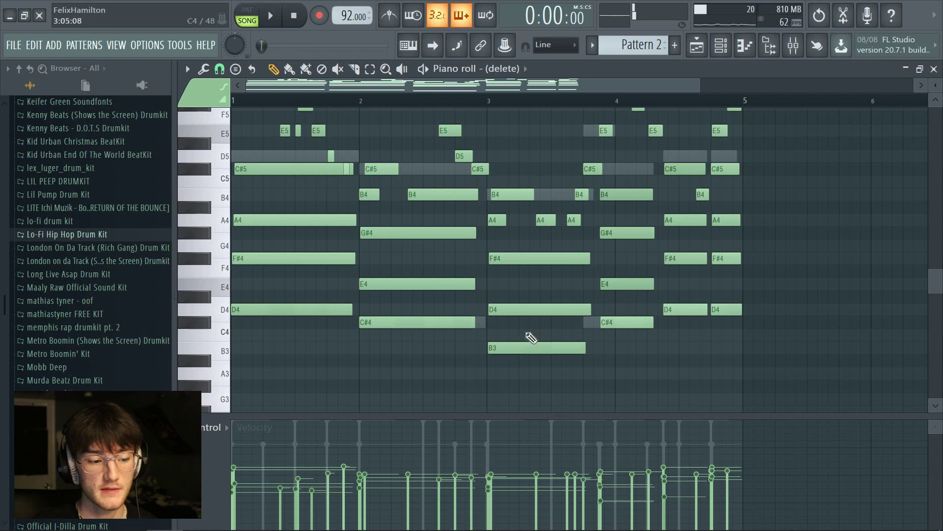
pyautogui.scroll(-1, 532, 337)
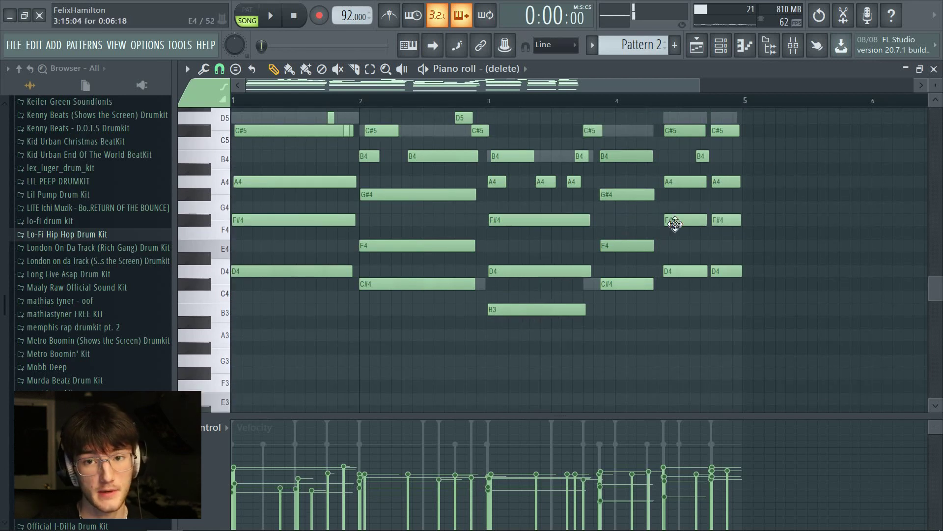
# Audition only the two rendered Master audio channels routed to mixer tracks 8 and 9.
pyautogui.click(721, 46)
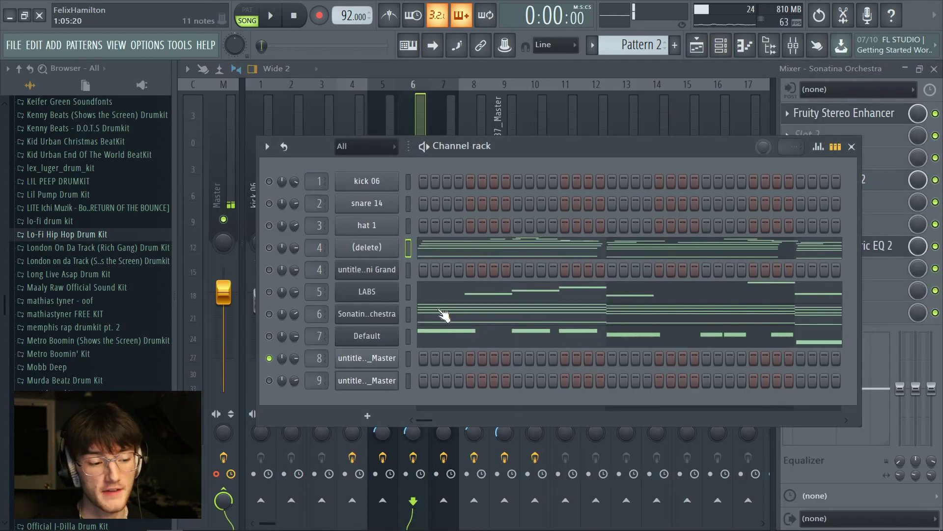
pyautogui.click(269, 270)
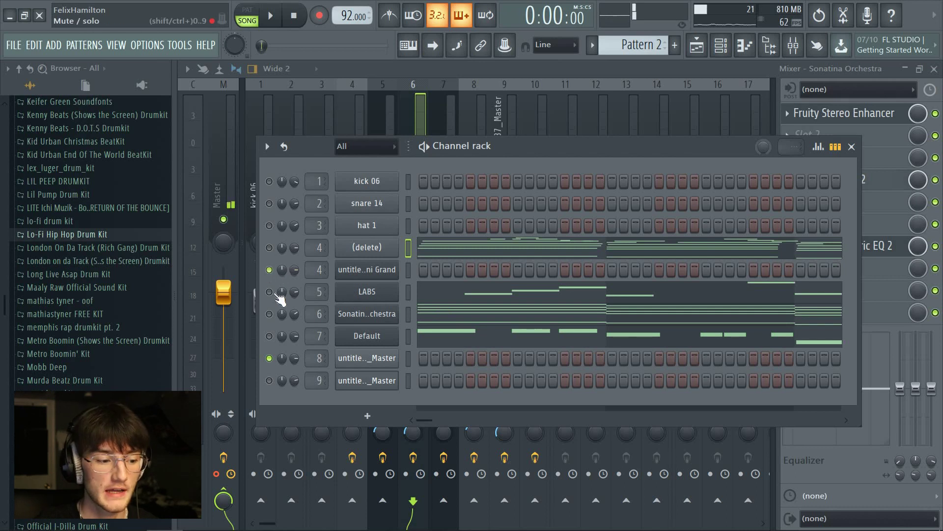
pyautogui.click(270, 337)
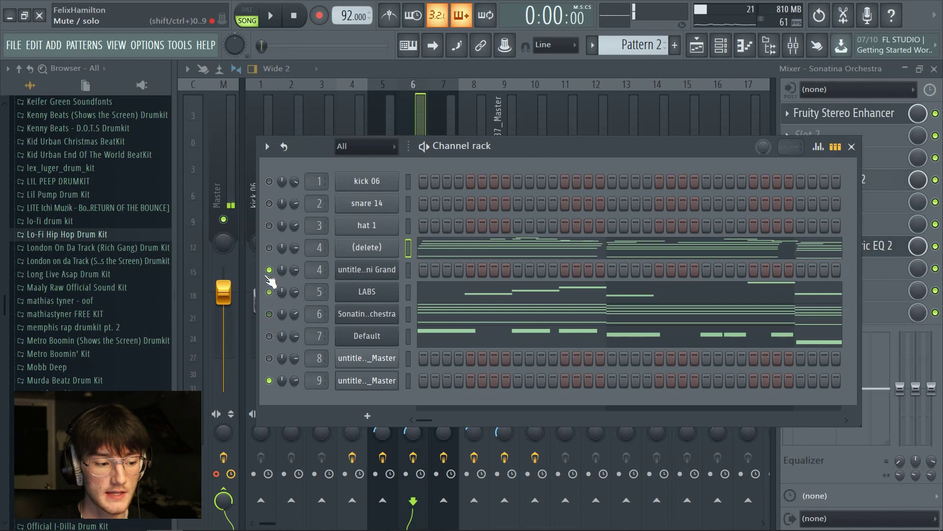
pyautogui.moveTo(265, 276); pyautogui.dragTo(268, 270)
pyautogui.click(269, 359)
pyautogui.press('space')
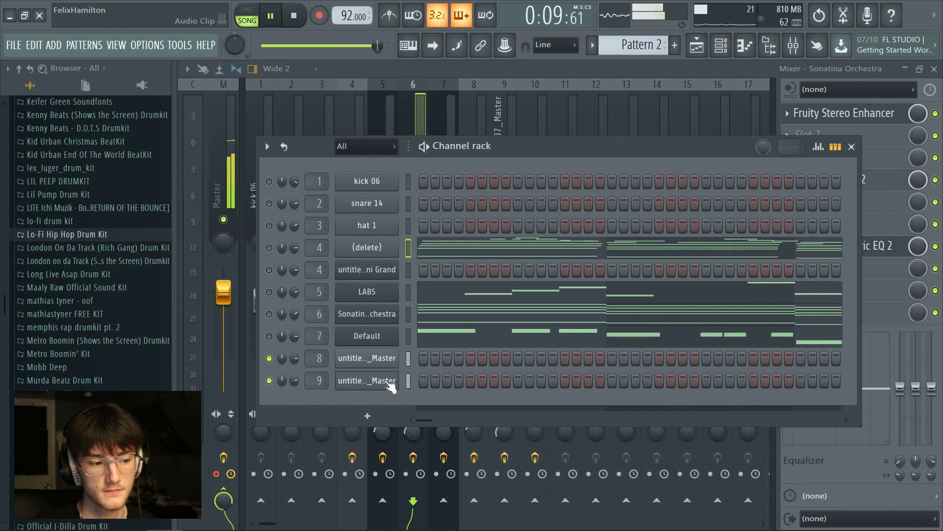
pyautogui.press('space')
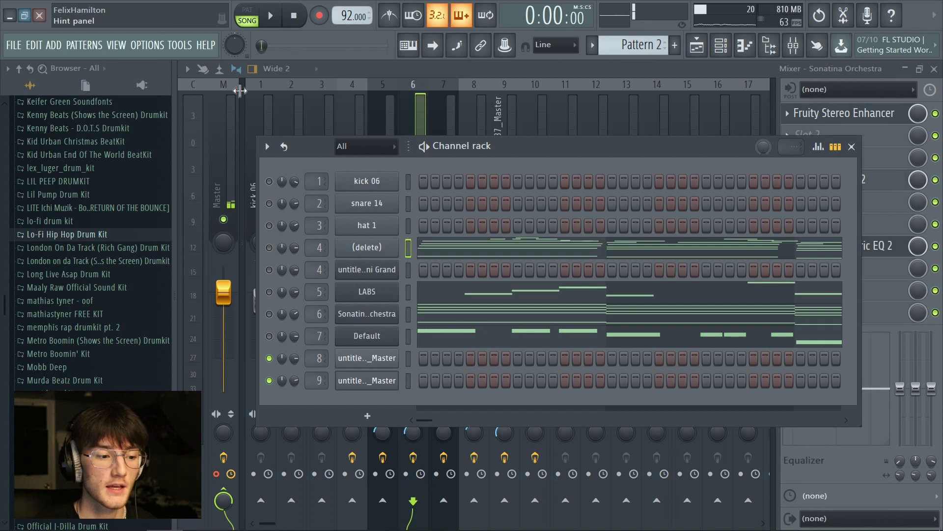
# Review the effect chains on the gtr chords track and the rendered Master audio on mixer track 9.
pyautogui.click(472, 118)
pyautogui.moveTo(831, 163); pyautogui.dragTo(830, 118)
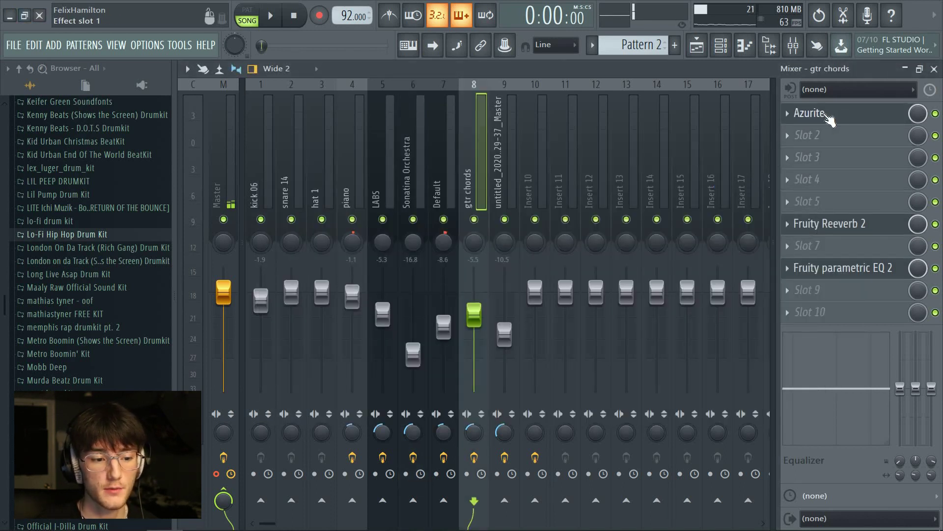
pyautogui.click(502, 187)
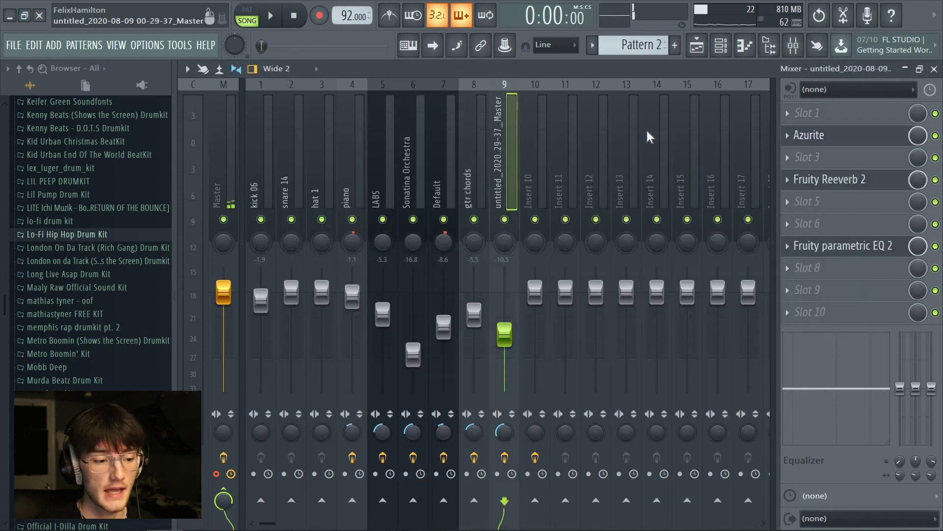
pyautogui.moveTo(821, 140); pyautogui.dragTo(632, 330)
pyautogui.moveTo(819, 319); pyautogui.dragTo(822, 114)
pyautogui.click(470, 166)
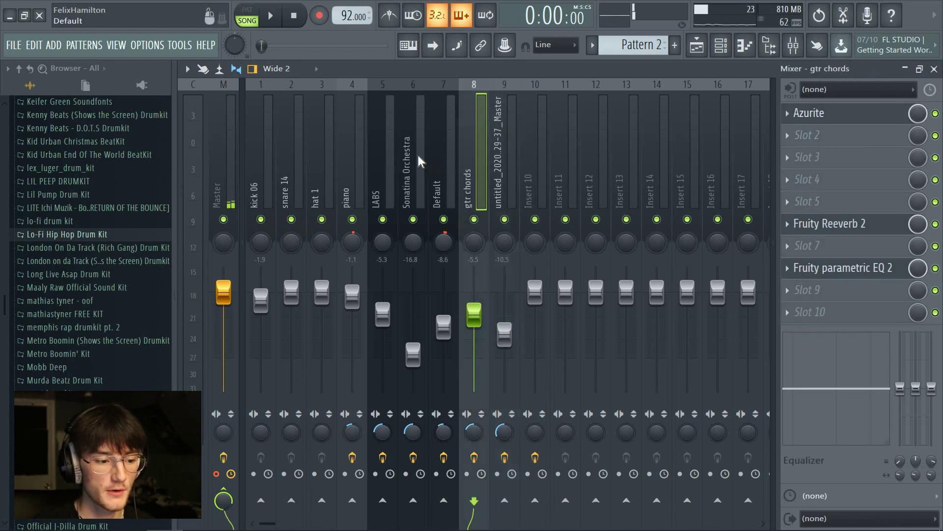
# Review the effects on the Sonatina Orchestra and LABS mixer tracks, including the settings of Fruity Stereo Enhancer.
pyautogui.click(423, 190)
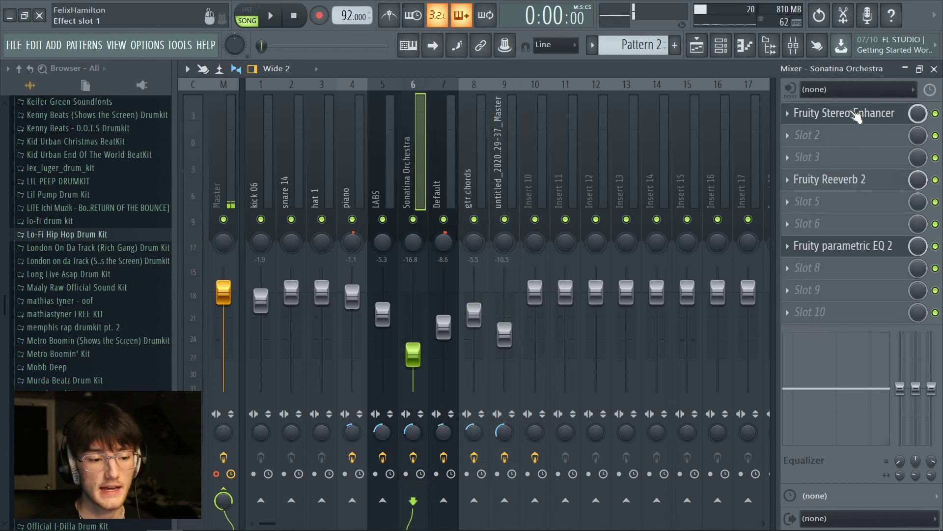
pyautogui.click(825, 120)
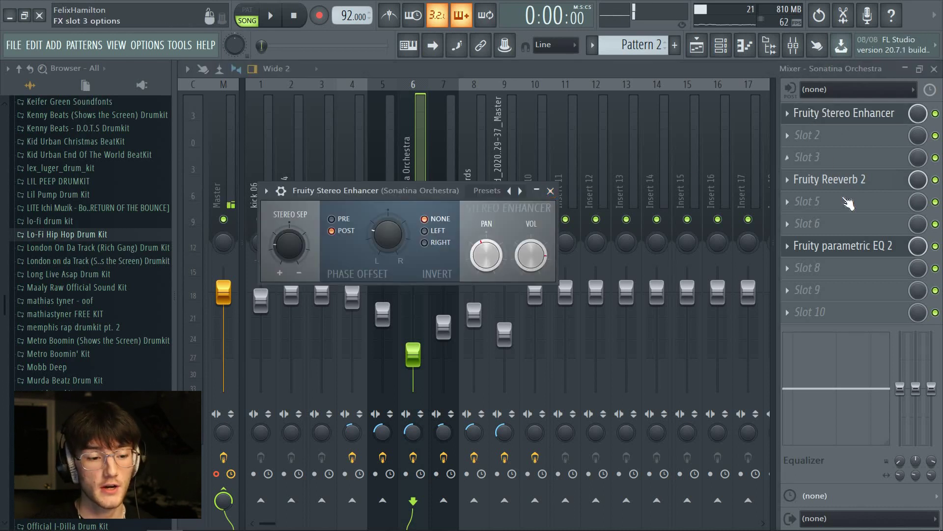
pyautogui.press('Escape')
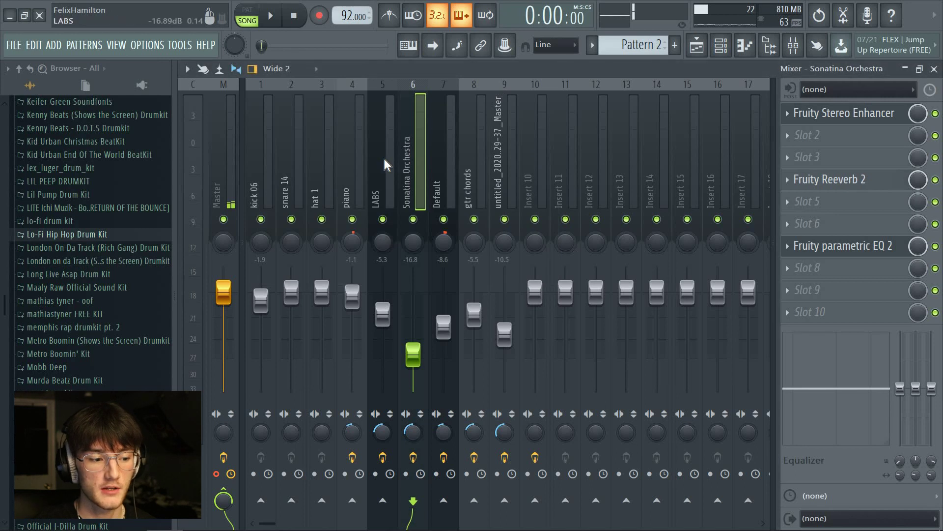
pyautogui.click(383, 157)
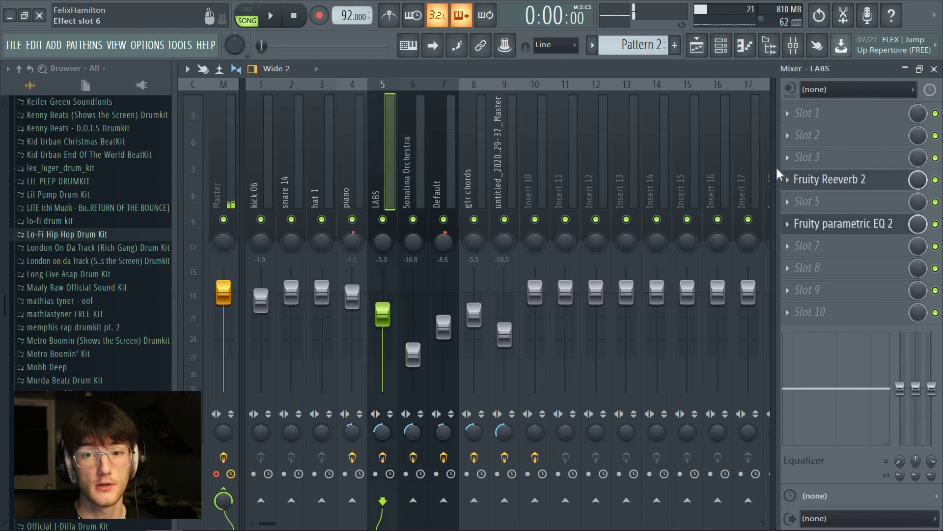
# Move the three audio clips down one track in the Playlist, onto Tracks 4 to 6, and select Pattern 2.
pyautogui.click(696, 45)
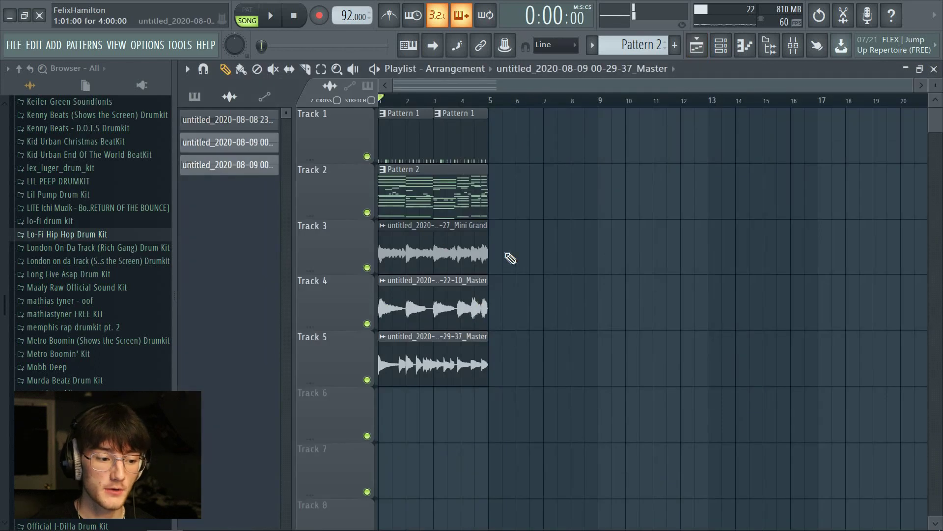
pyautogui.moveTo(506, 254); pyautogui.dragTo(394, 405)
pyautogui.moveTo(381, 351); pyautogui.dragTo(382, 400)
pyautogui.click(426, 199)
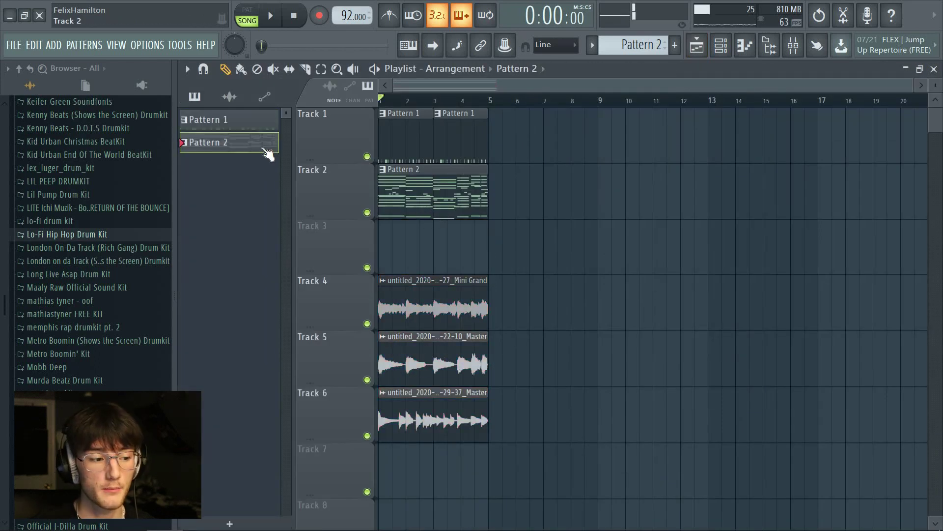
# Split Pattern 2 and Pattern 1 into separate patterns by channel and move the leftover (delete) pattern to the top of the list.
pyautogui.rightClick(241, 146)
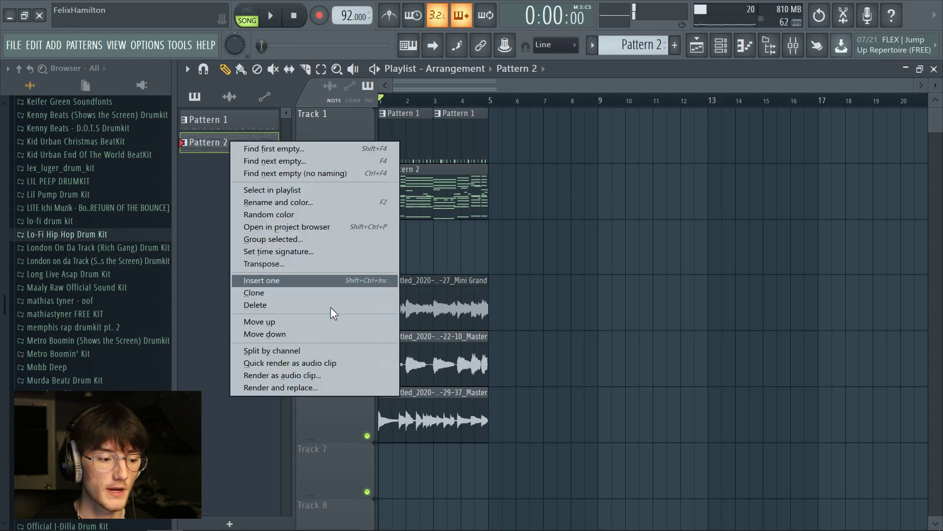
pyautogui.click(298, 351)
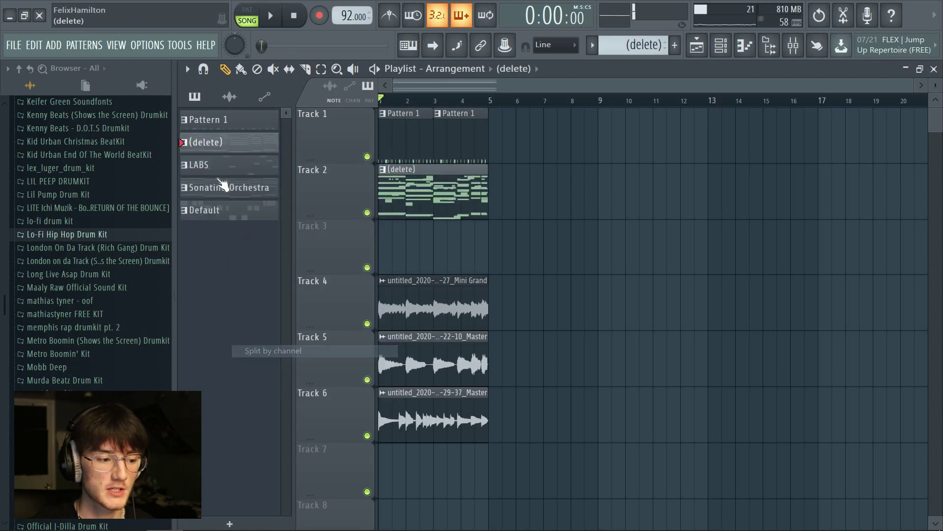
pyautogui.rightClick(225, 123)
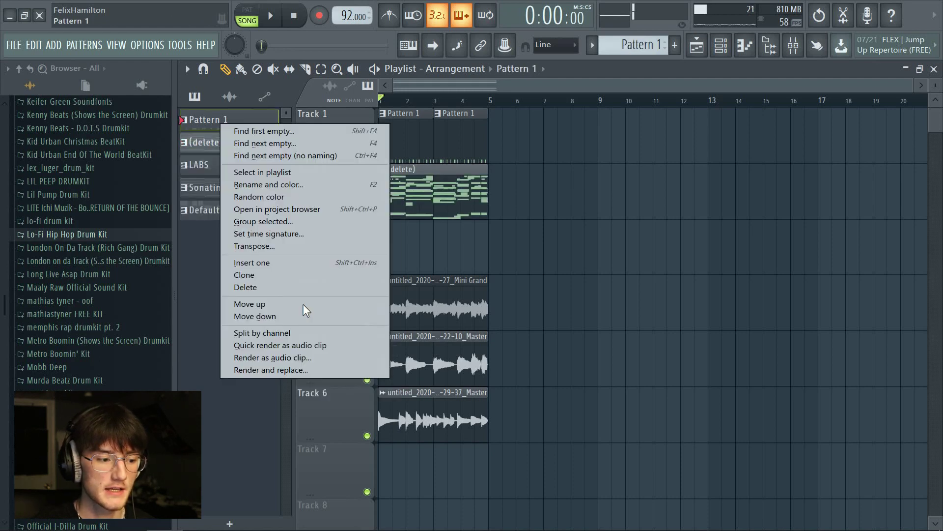
pyautogui.click(285, 333)
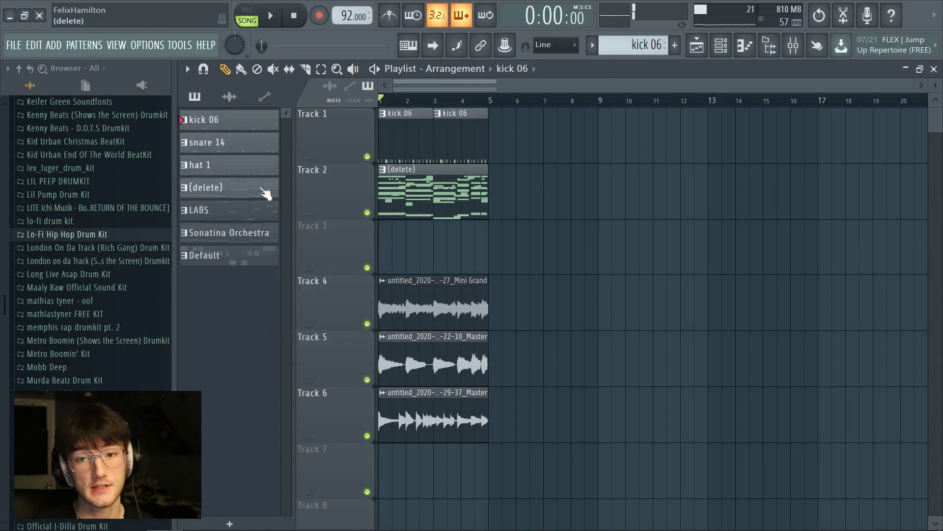
pyautogui.moveTo(264, 189); pyautogui.dragTo(250, 119)
# Delete the kick 06 and (delete) clips from Tracks 1 and 2 and move the three audio clips down to Tracks 8 to 10.
pyautogui.rightClick(423, 189)
pyautogui.rightClick(394, 146)
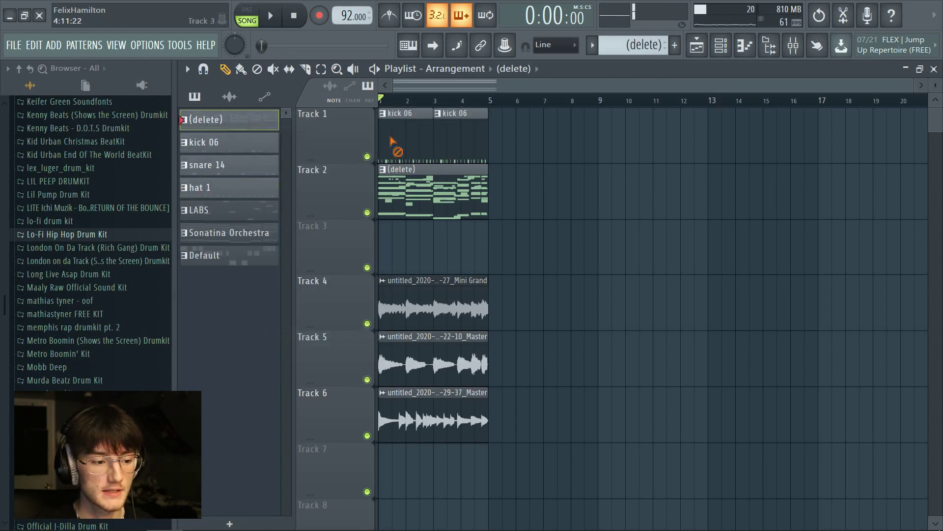
pyautogui.rightClick(455, 140)
pyautogui.moveTo(509, 268); pyautogui.dragTo(395, 479)
pyautogui.moveTo(417, 310); pyautogui.dragTo(398, 504)
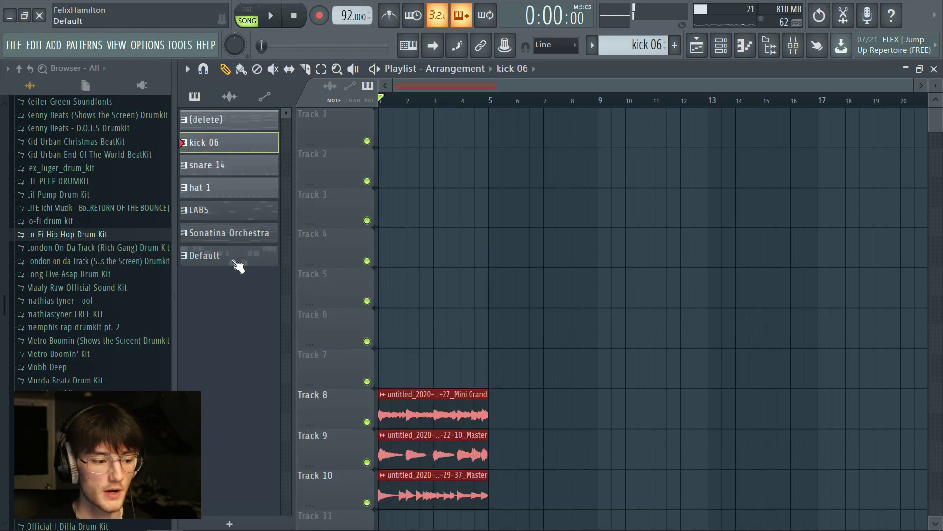
# Place the kick 06, snare 14, hat 1, LABS, Sonatina Orchestra and Default patterns on Tracks 1 to 6, repeating the drum clips up to bar 5.
pyautogui.click(235, 261)
pyautogui.moveTo(215, 145); pyautogui.dragTo(333, 141)
pyautogui.hotkey('ctrl', 'b')
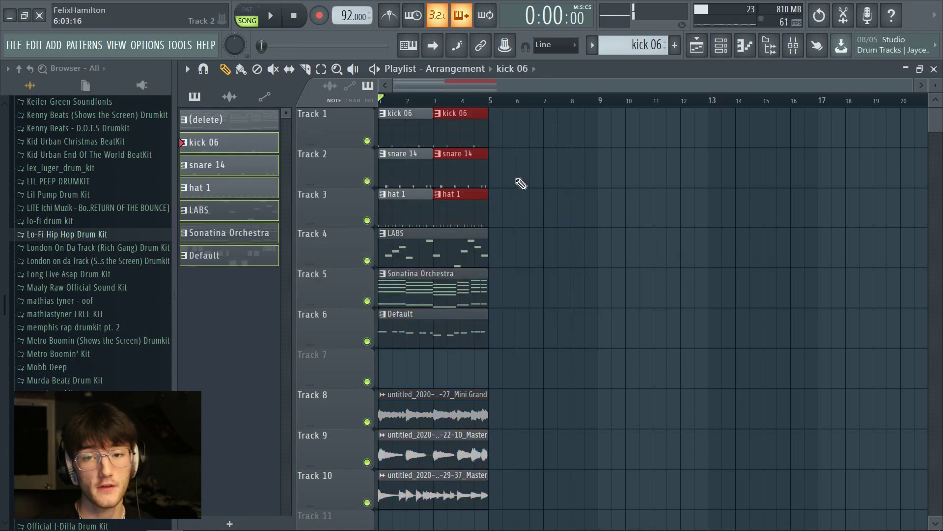
# Audition the split layout and move the three audio clips up one track, onto Tracks 7 to 9.
pyautogui.press('space')
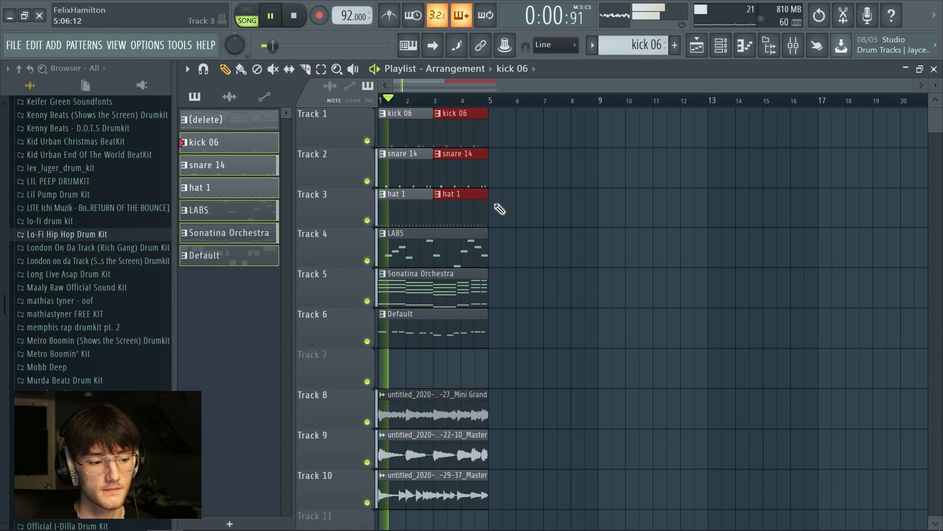
pyautogui.press('space')
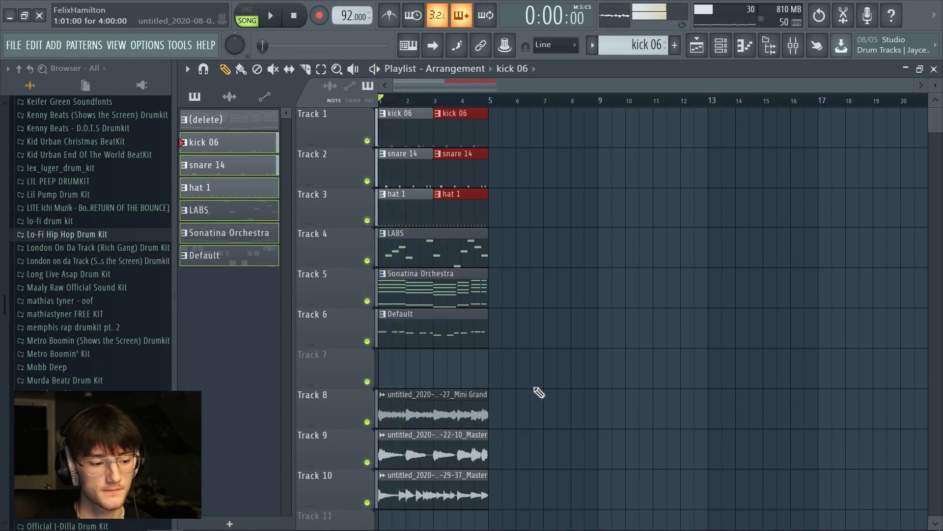
pyautogui.moveTo(535, 390); pyautogui.dragTo(484, 507)
pyautogui.moveTo(389, 385); pyautogui.dragTo(390, 345)
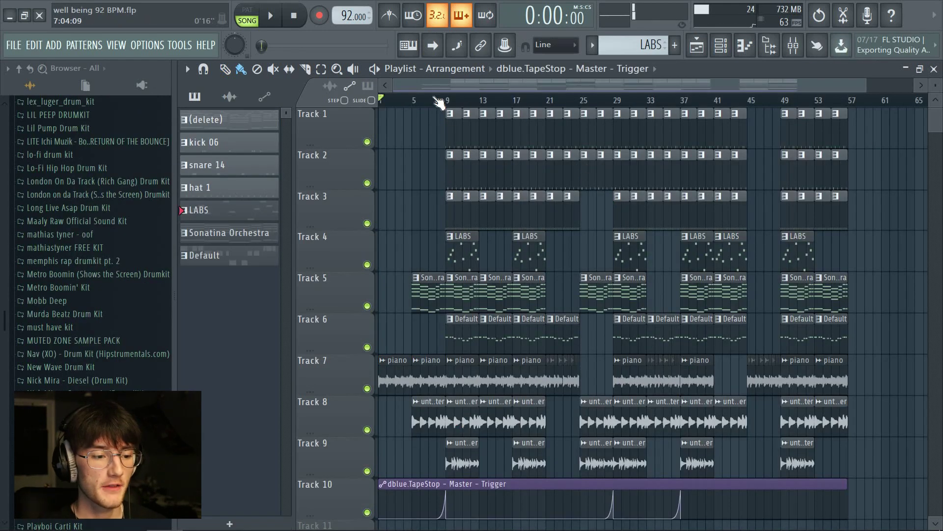
# Audition the dblue.TapeStop transition into bar 9 of the full arrangement.
pyautogui.scroll(3, 442, 101)
pyautogui.scroll(4, 442, 101)
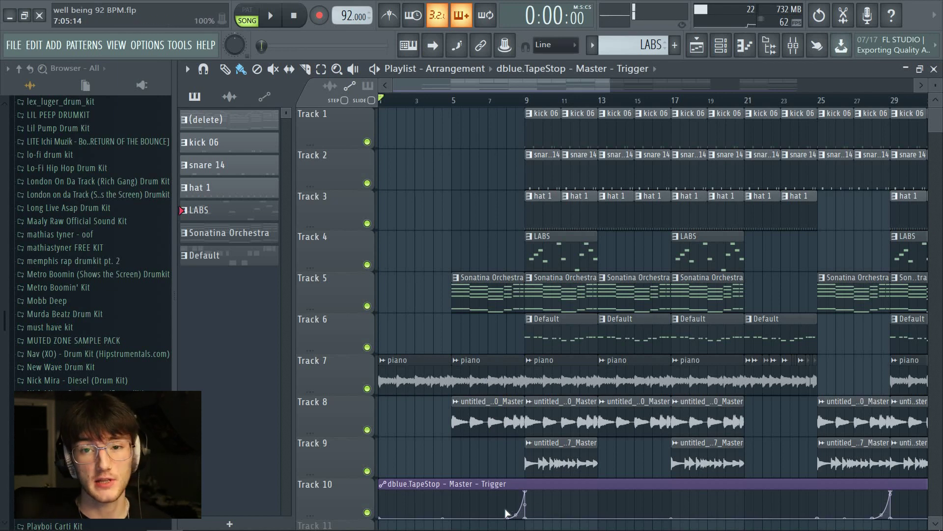
pyautogui.click(515, 102)
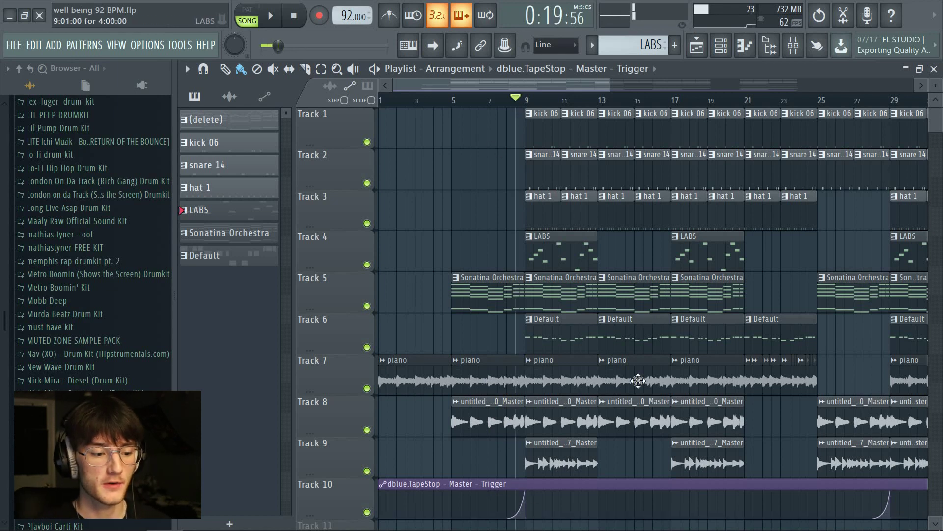
pyautogui.press('space')
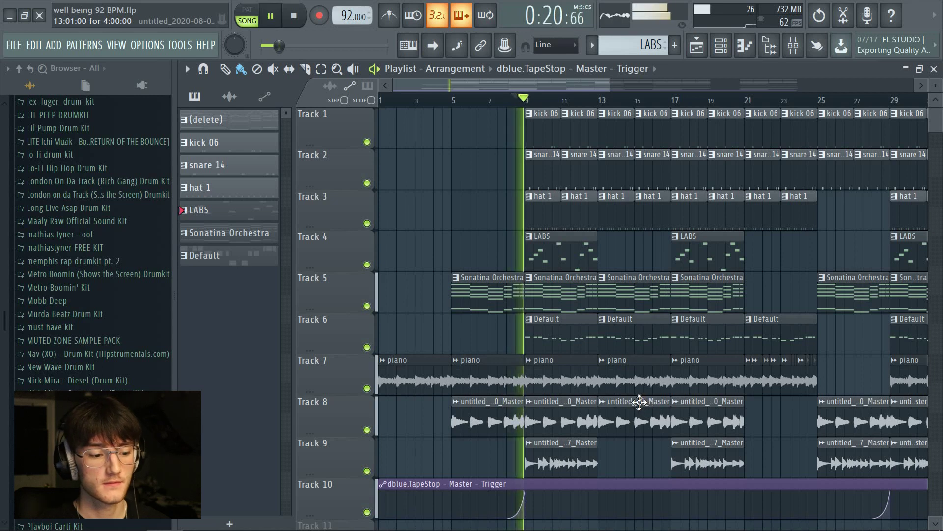
pyautogui.press('space')
# Solo the piano on Track 7 and audition its chopped clips from bar 21.
pyautogui.scroll(-3, 762, 295)
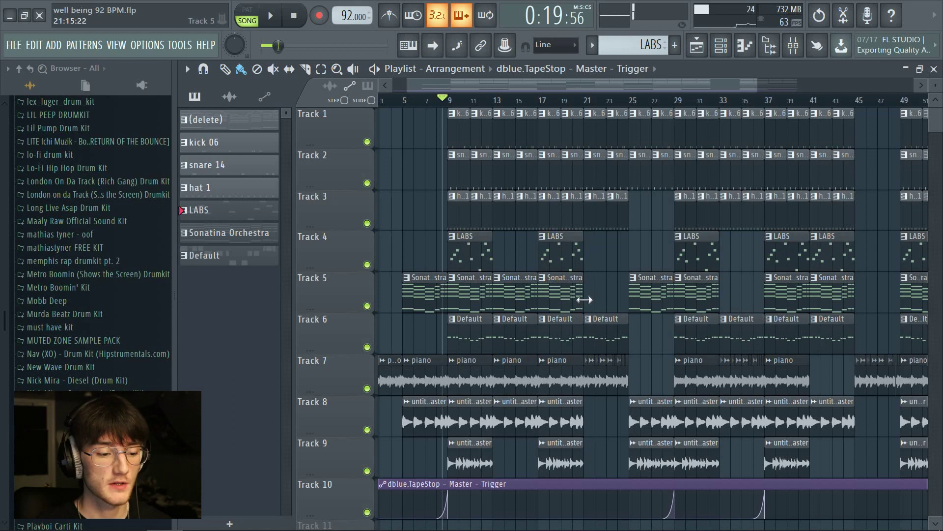
pyautogui.click(493, 269)
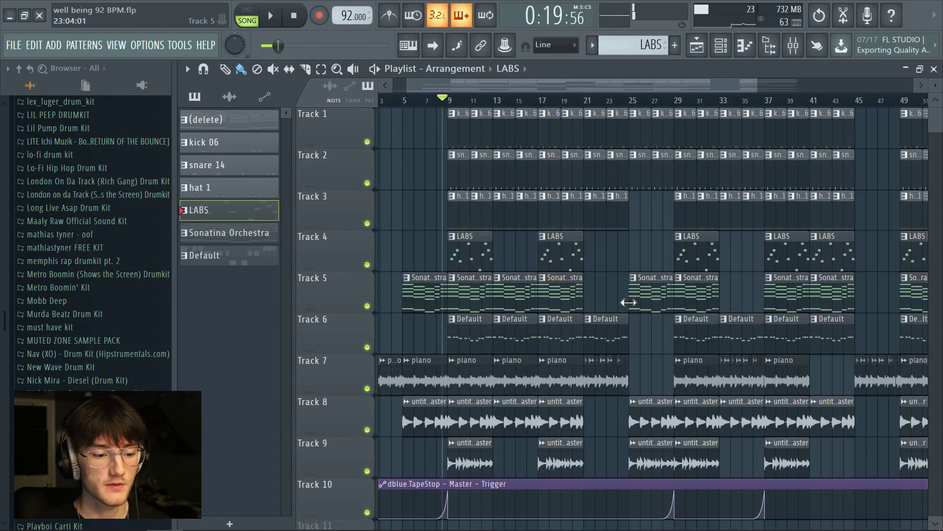
pyautogui.hscroll(1, 570, 276)
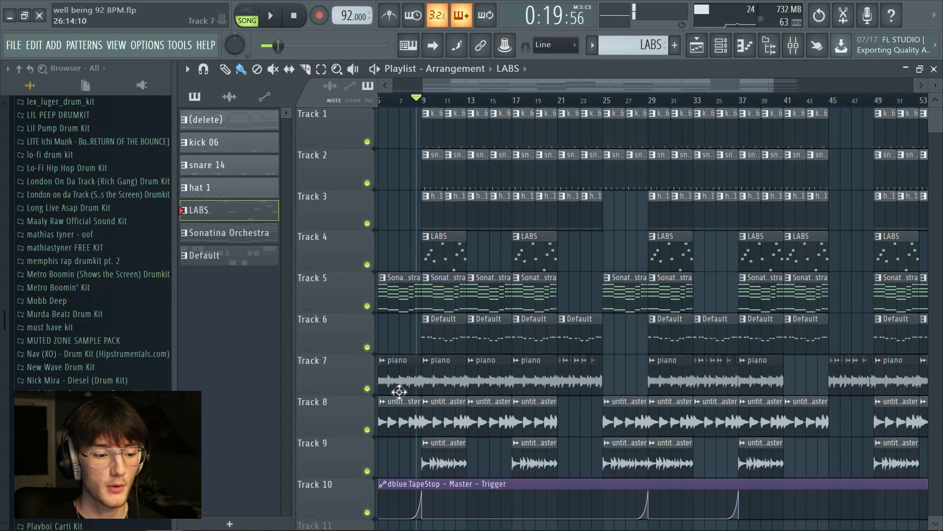
pyautogui.rightClick(375, 387)
pyautogui.click(560, 104)
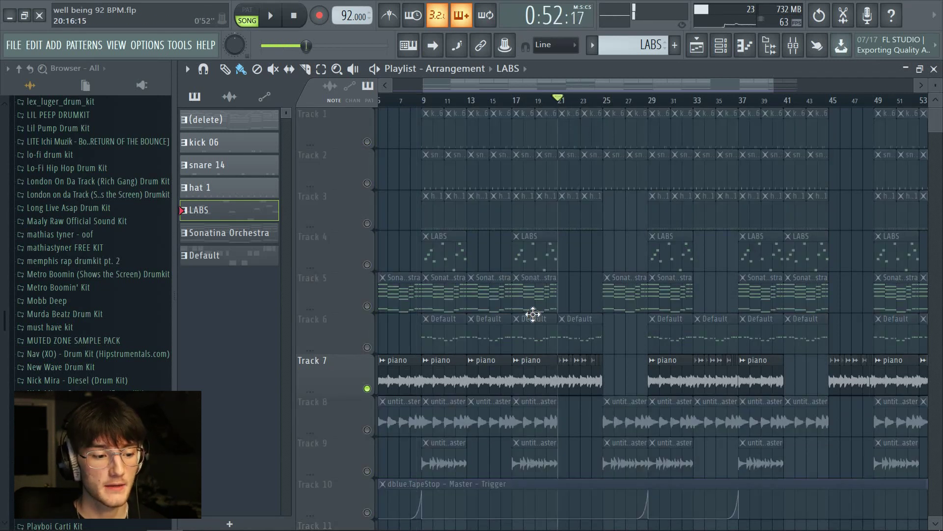
pyautogui.scroll(-1, 590, 324)
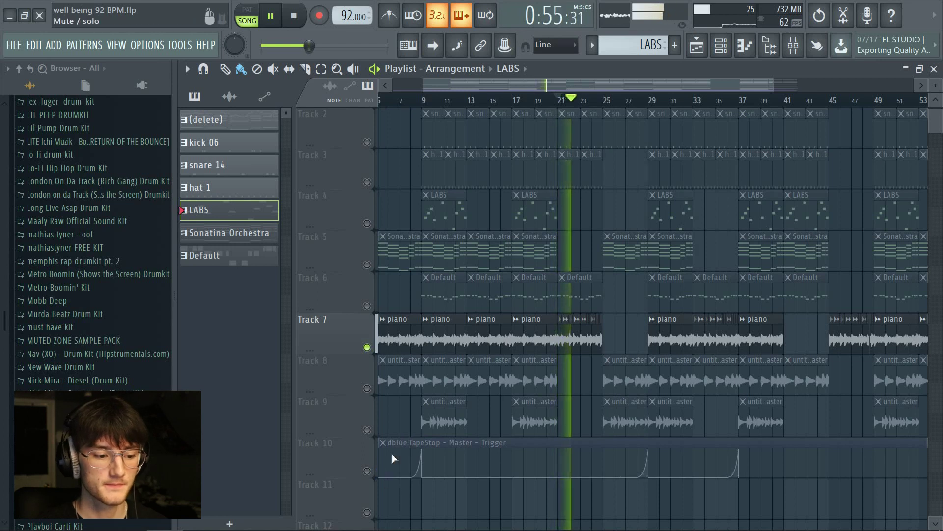
pyautogui.scroll(3, 596, 103)
pyautogui.scroll(1, 596, 103)
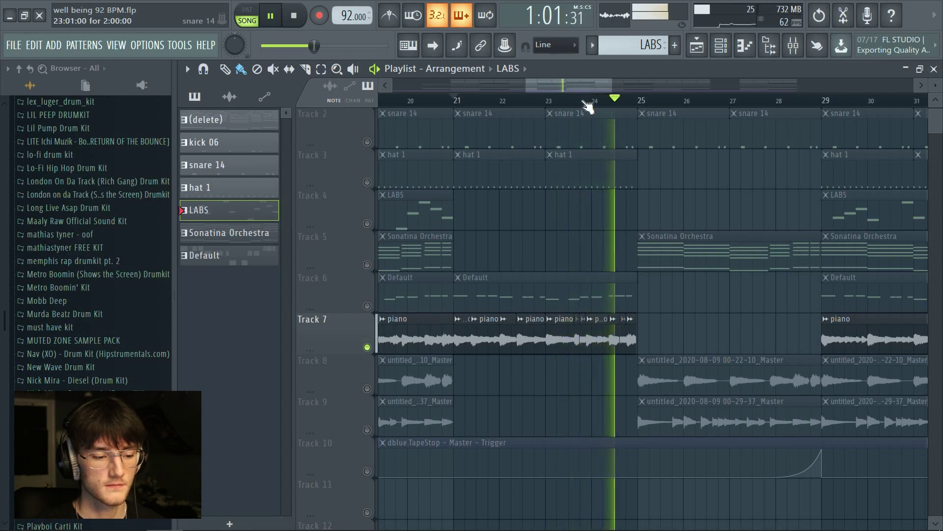
pyautogui.scroll(1, 592, 103)
pyautogui.press('space')
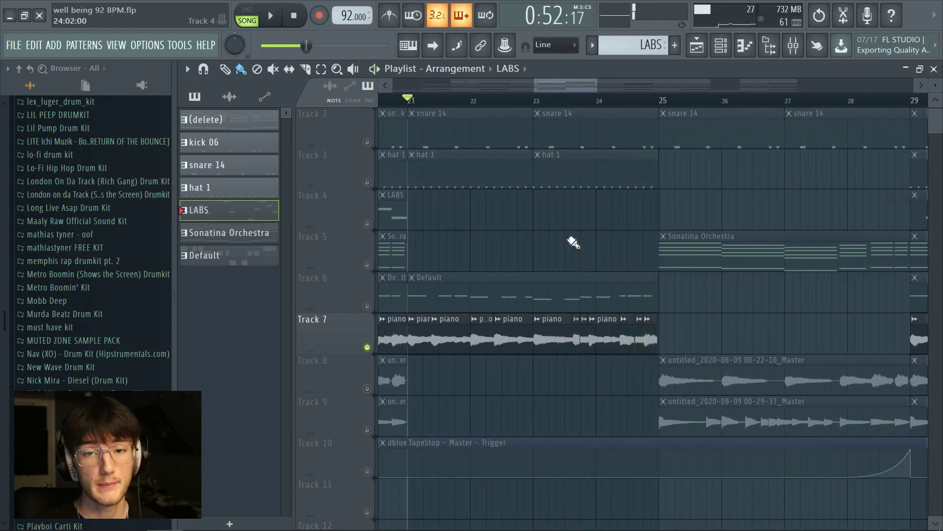
# Compare the chopped piano section with the rest of the arrangement's sections and turn off the solo on Track 7.
pyautogui.hscroll(-7, 548, 93)
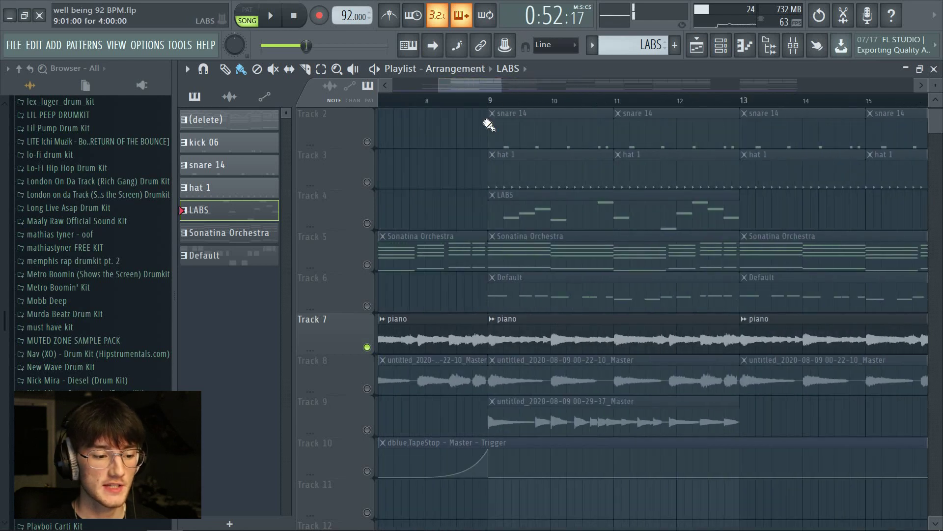
pyautogui.hscroll(7, 585, 149)
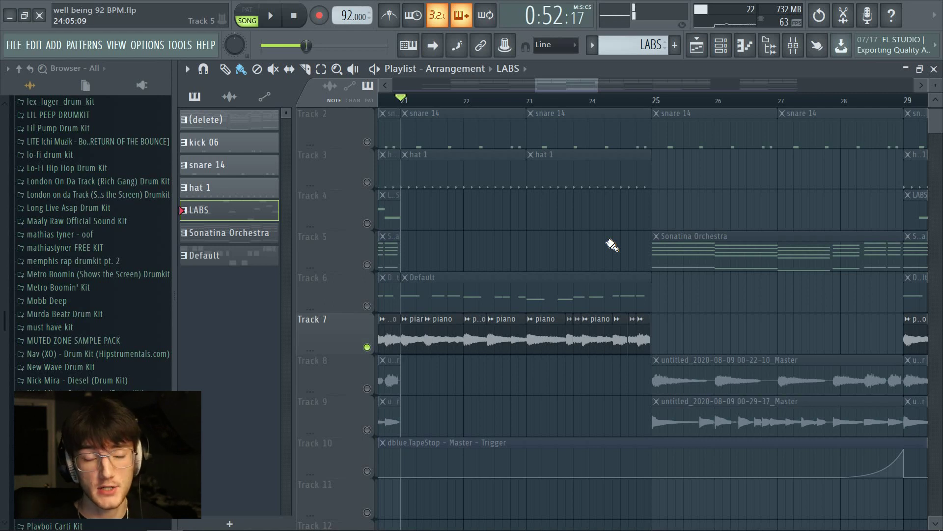
pyautogui.scroll(-4, 507, 105)
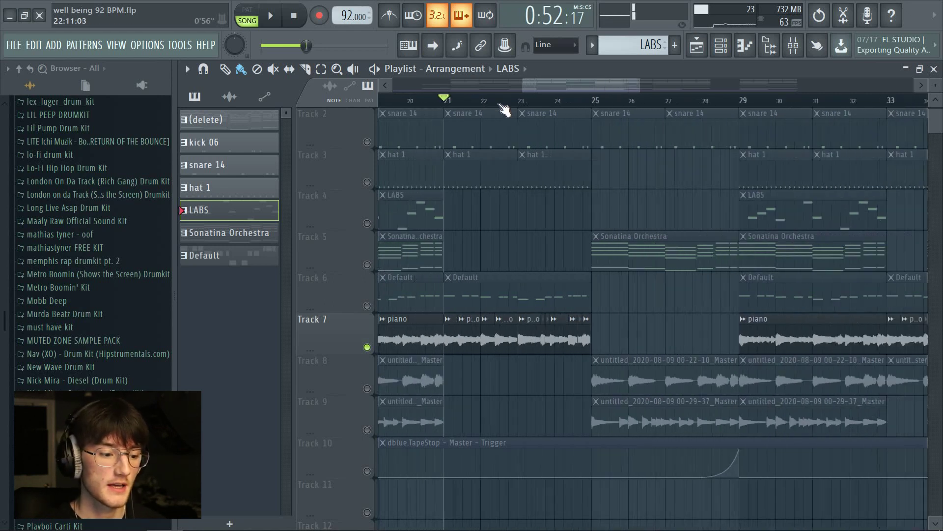
pyautogui.scroll(-4, 506, 104)
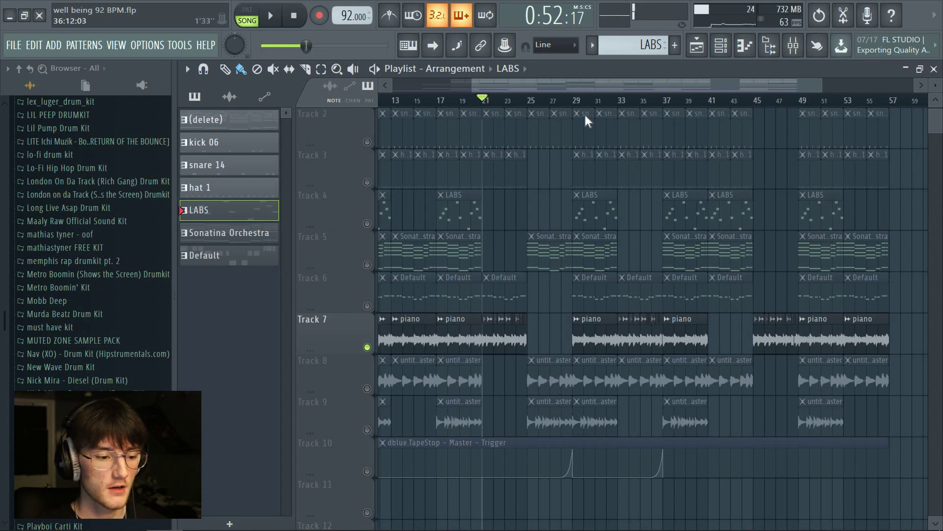
pyautogui.hscroll(-4, 555, 114)
pyautogui.scroll(-3, 528, 102)
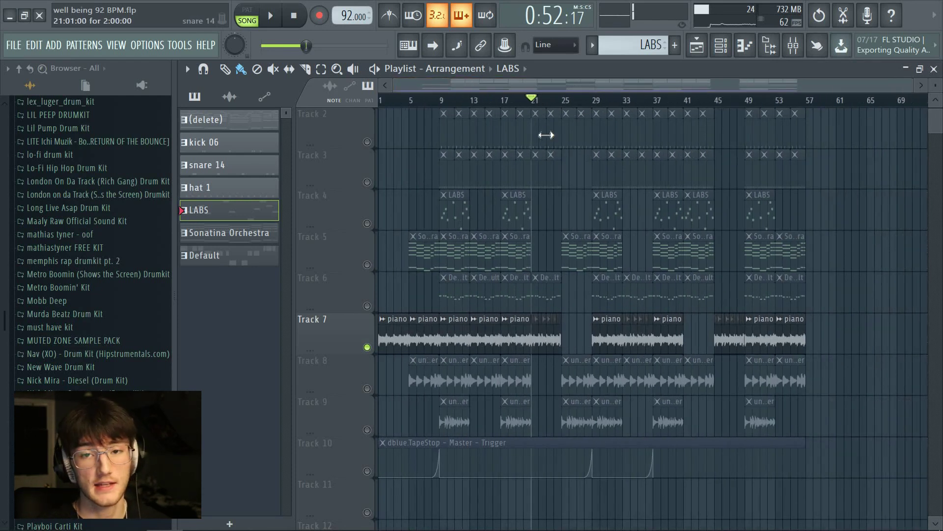
pyautogui.rightClick(367, 348)
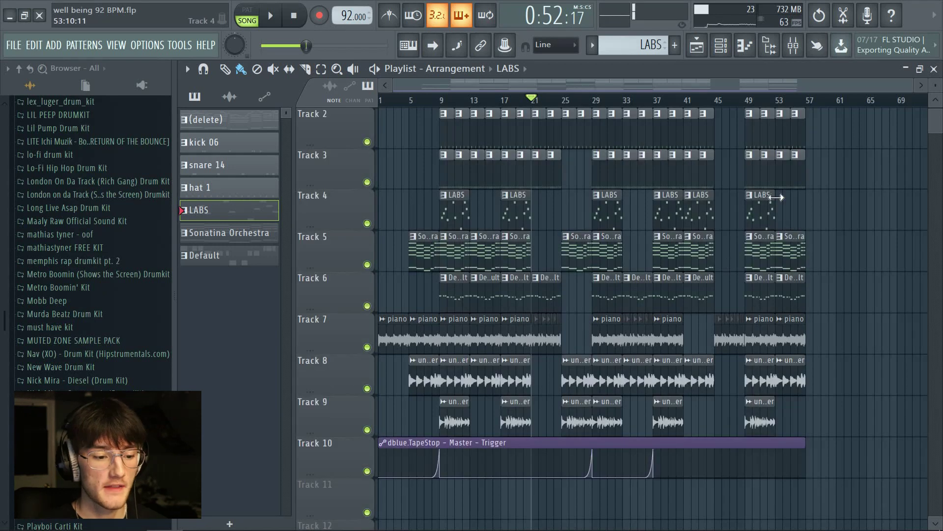
# Create an automation clip for the Master mixer track's volume and return to the Playlist.
pyautogui.click(793, 46)
pyautogui.click(224, 294)
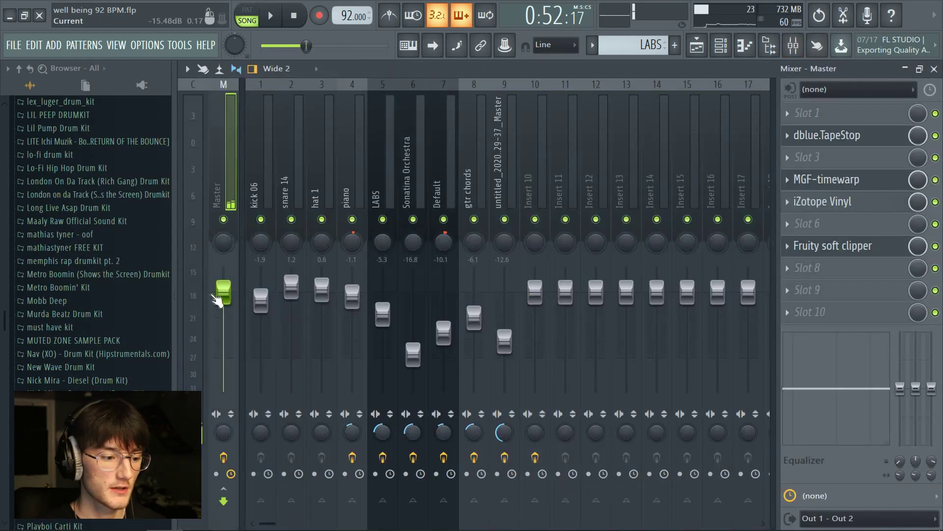
pyautogui.rightClick(228, 300)
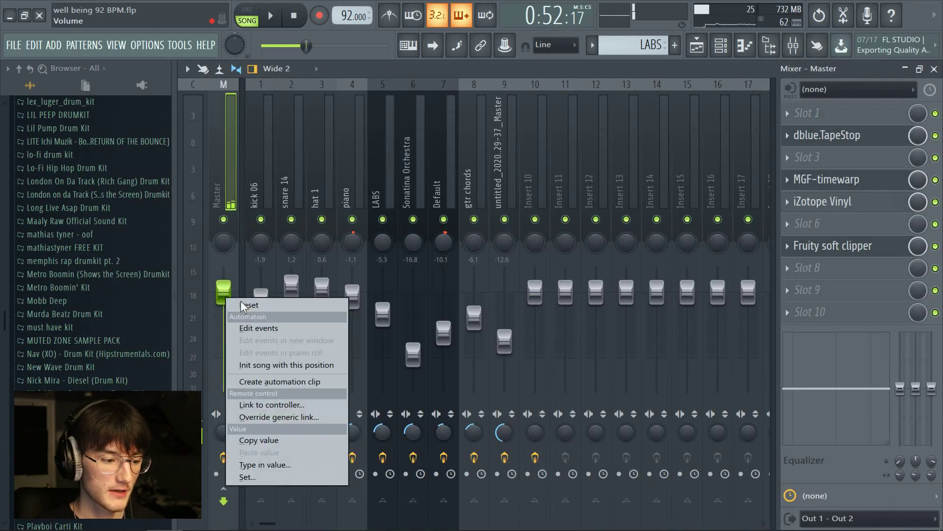
pyautogui.click(282, 382)
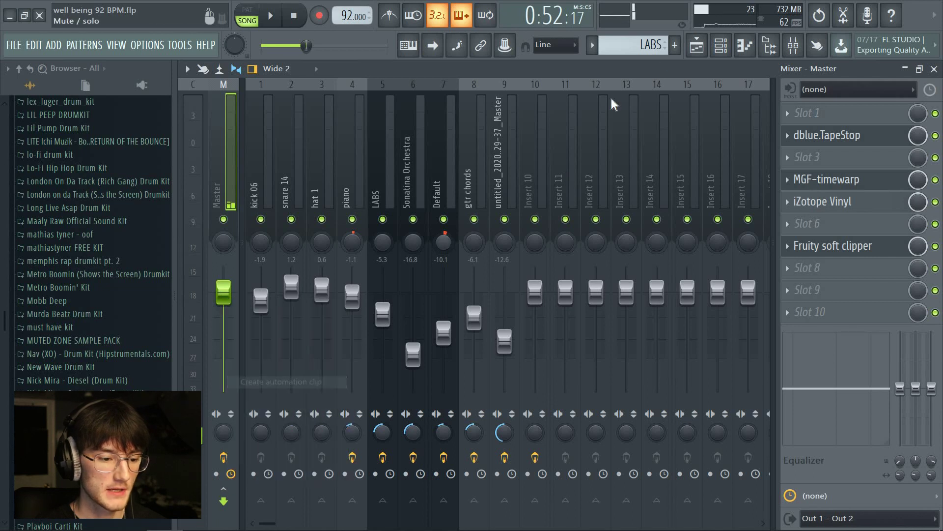
pyautogui.click(697, 45)
# Shape a fade-out in the Master volume automation with an 80% point at bar 49 and a lowered end point at bar 57.
pyautogui.rightClick(806, 496)
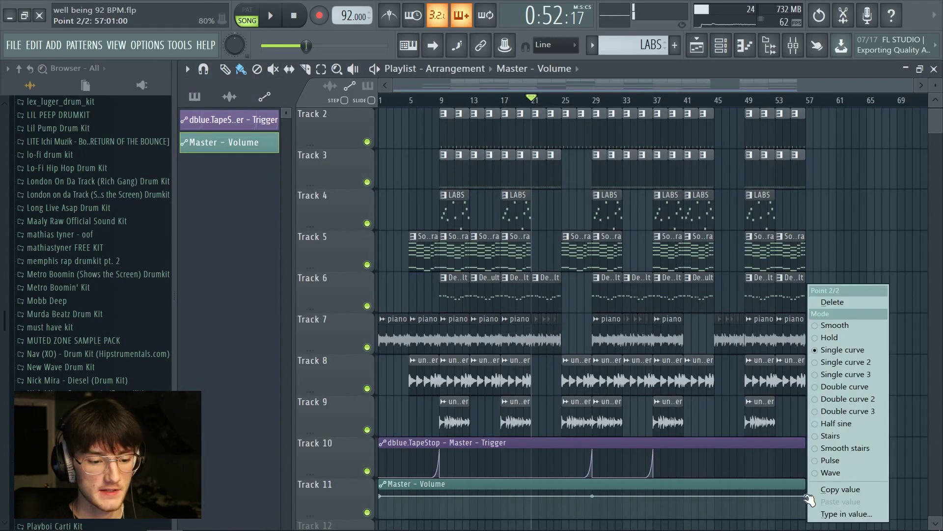
pyautogui.rightClick(746, 497)
pyautogui.rightClick(746, 496)
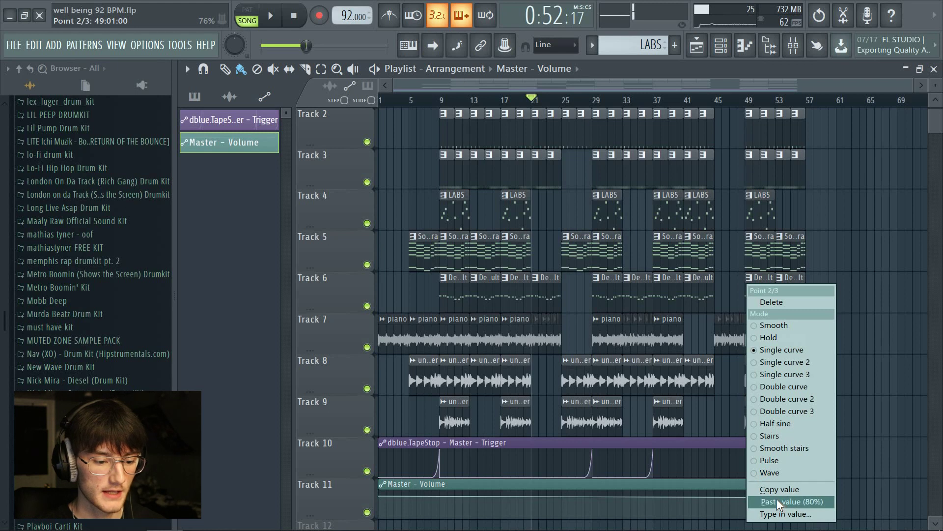
pyautogui.click(777, 499)
pyautogui.hotkey('ctrl', 'z')
pyautogui.moveTo(807, 496); pyautogui.dragTo(811, 528)
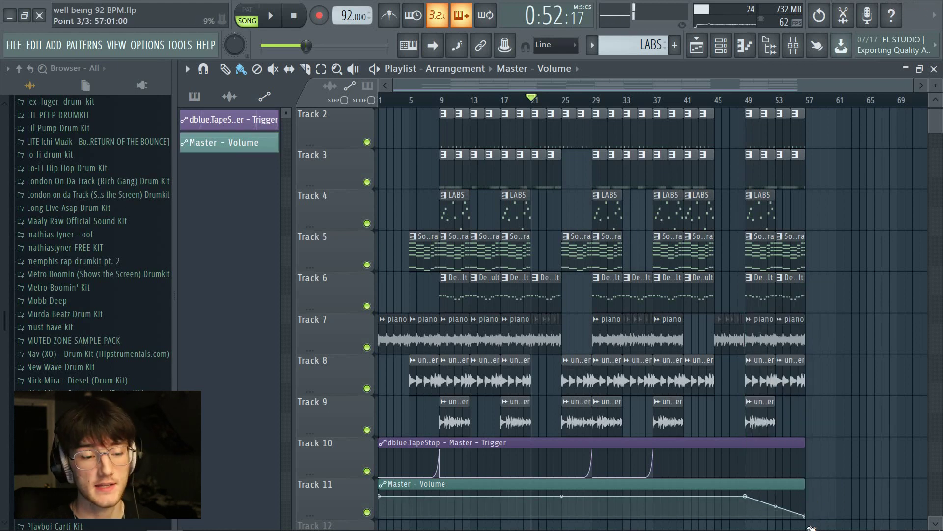
# Audition the master fade-out from about bar 53.
pyautogui.click(776, 100)
pyautogui.press('space')
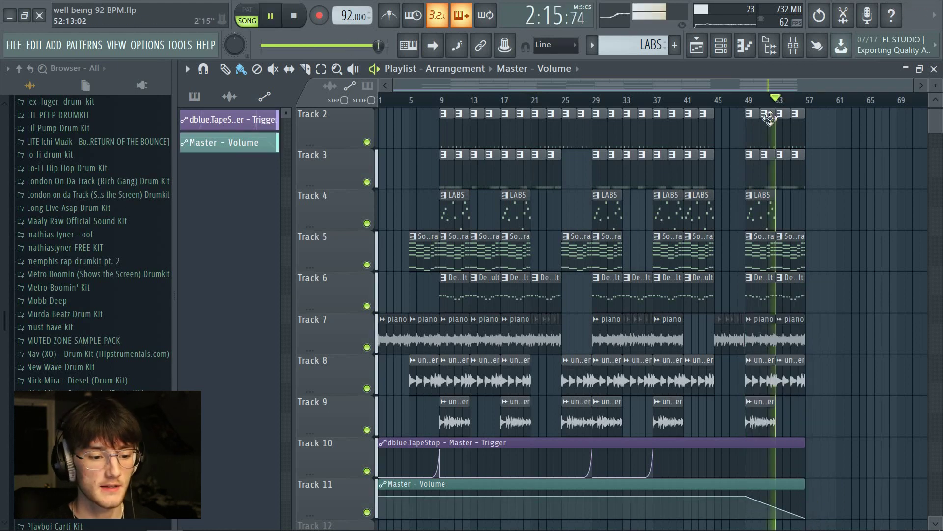
pyautogui.press('space')
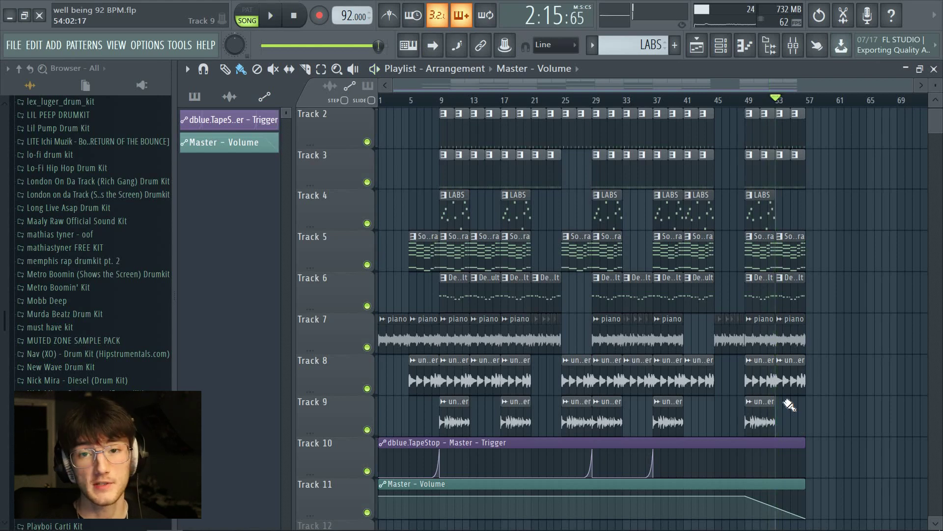